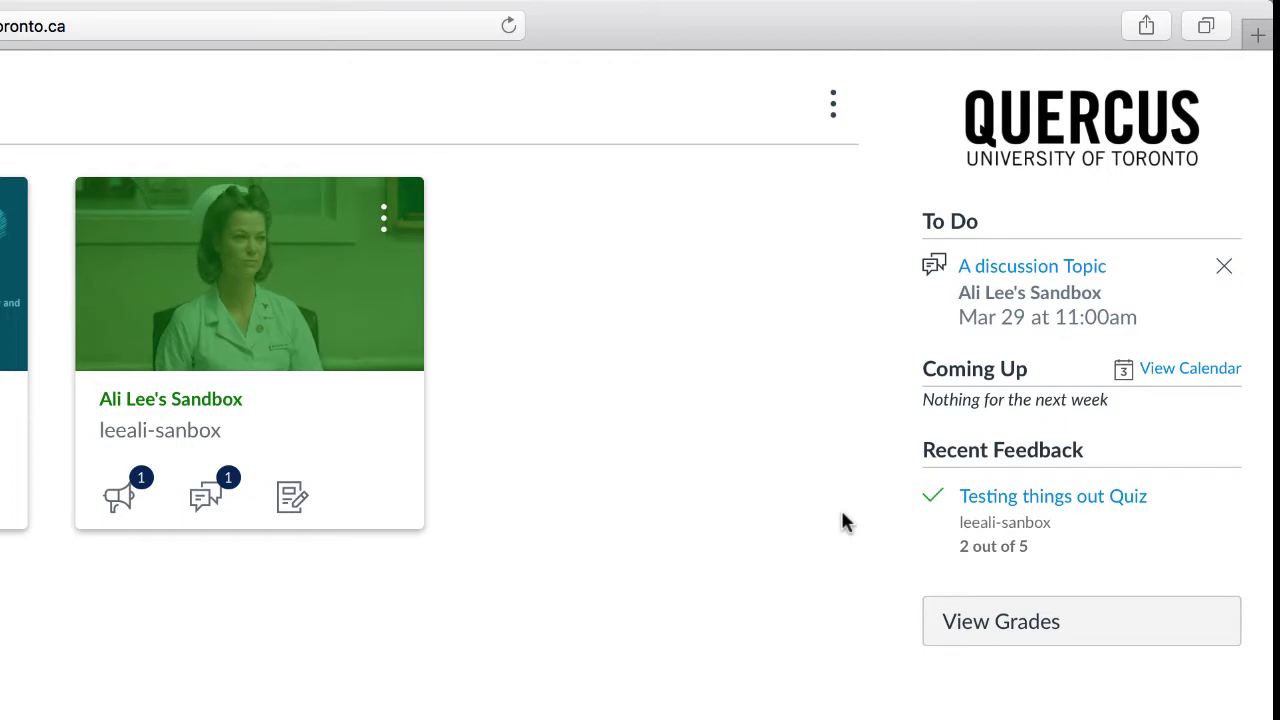
Look through the dashboard view options, the account links and the other main navigation areas.
click(835, 104)
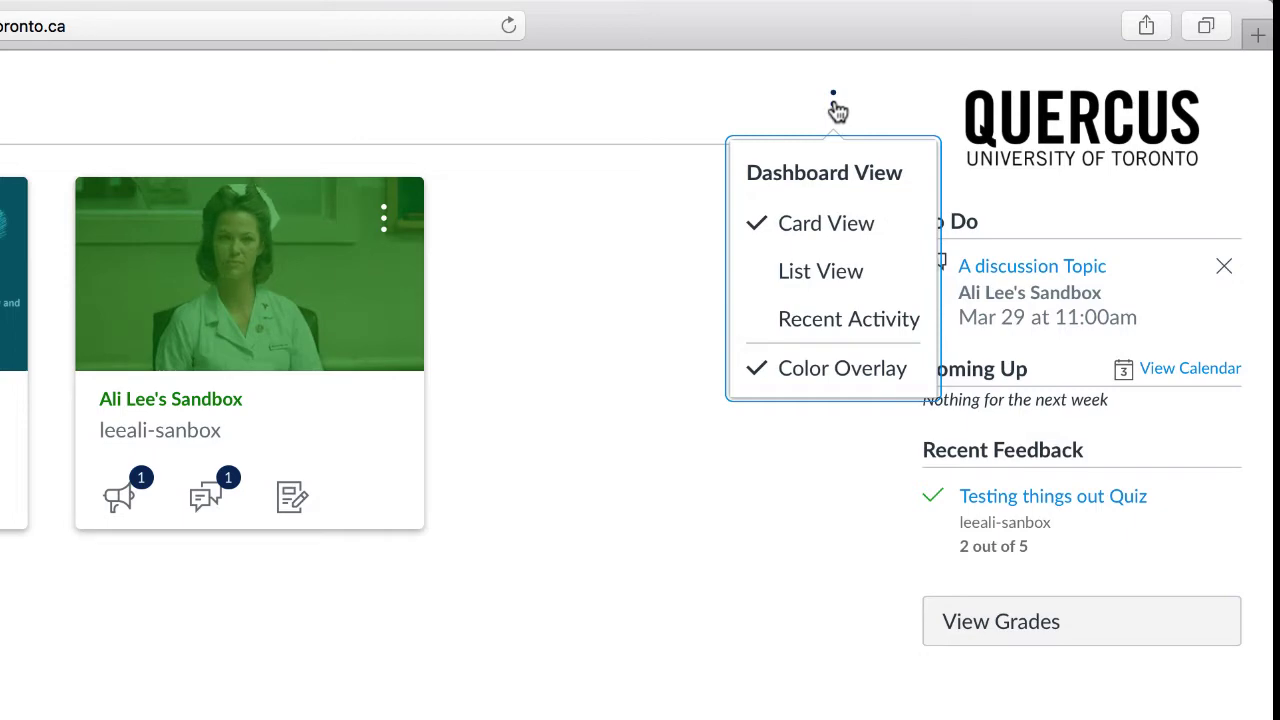
click(583, 573)
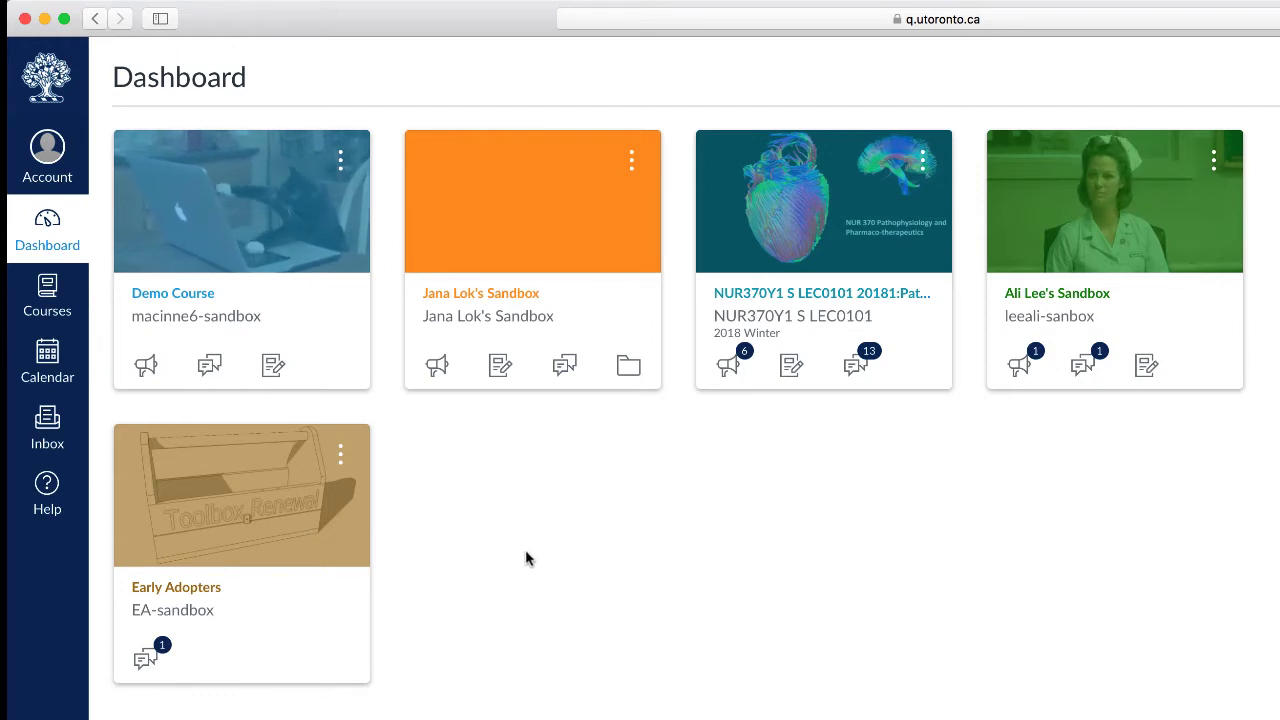
click(45, 152)
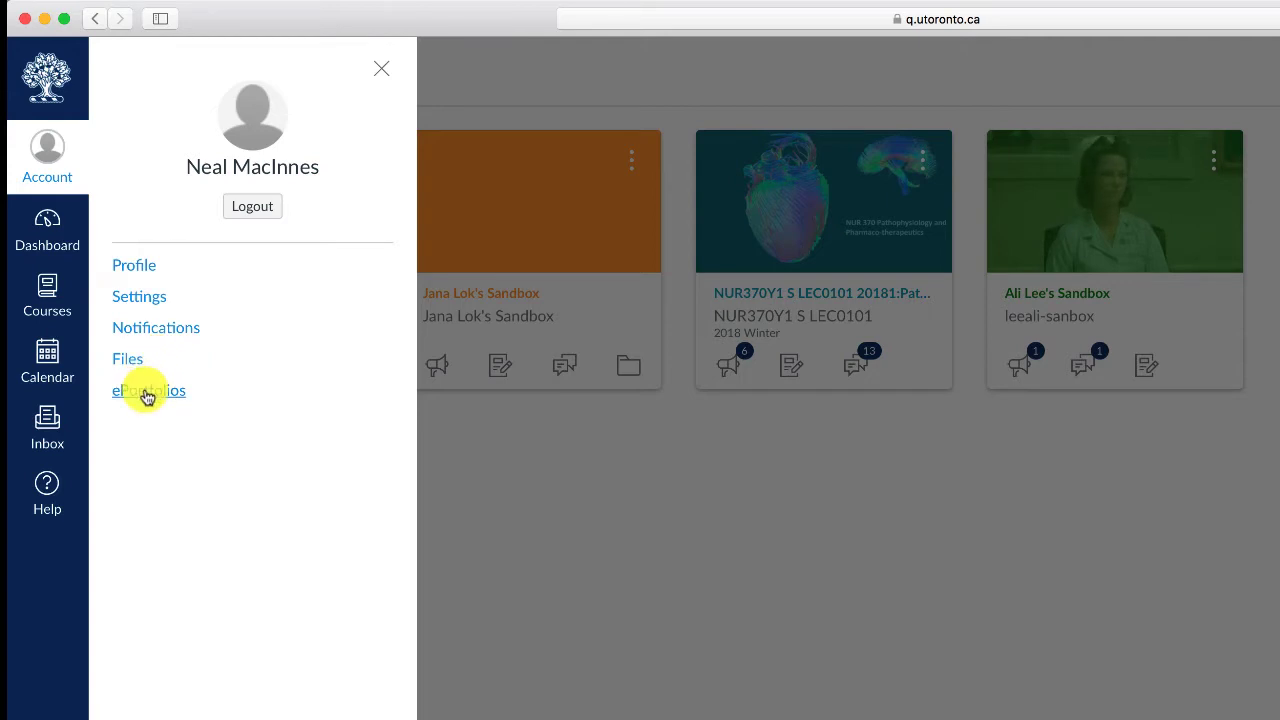
click(50, 228)
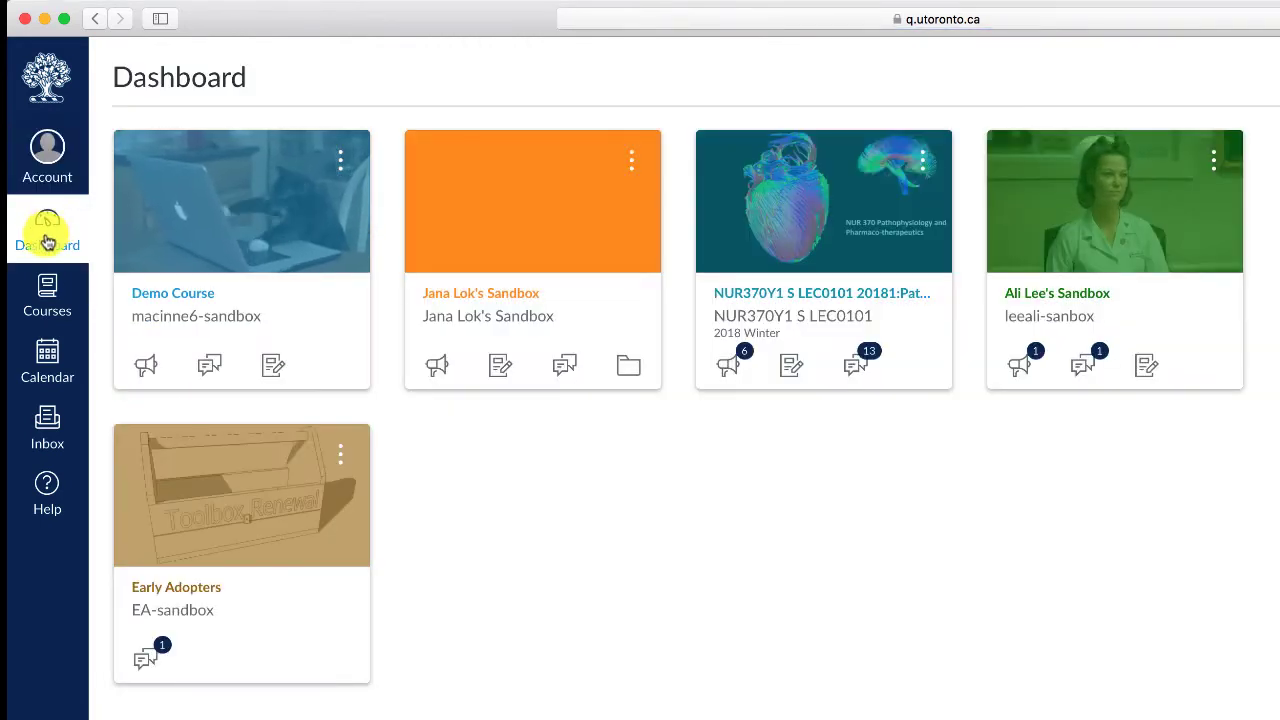
click(50, 288)
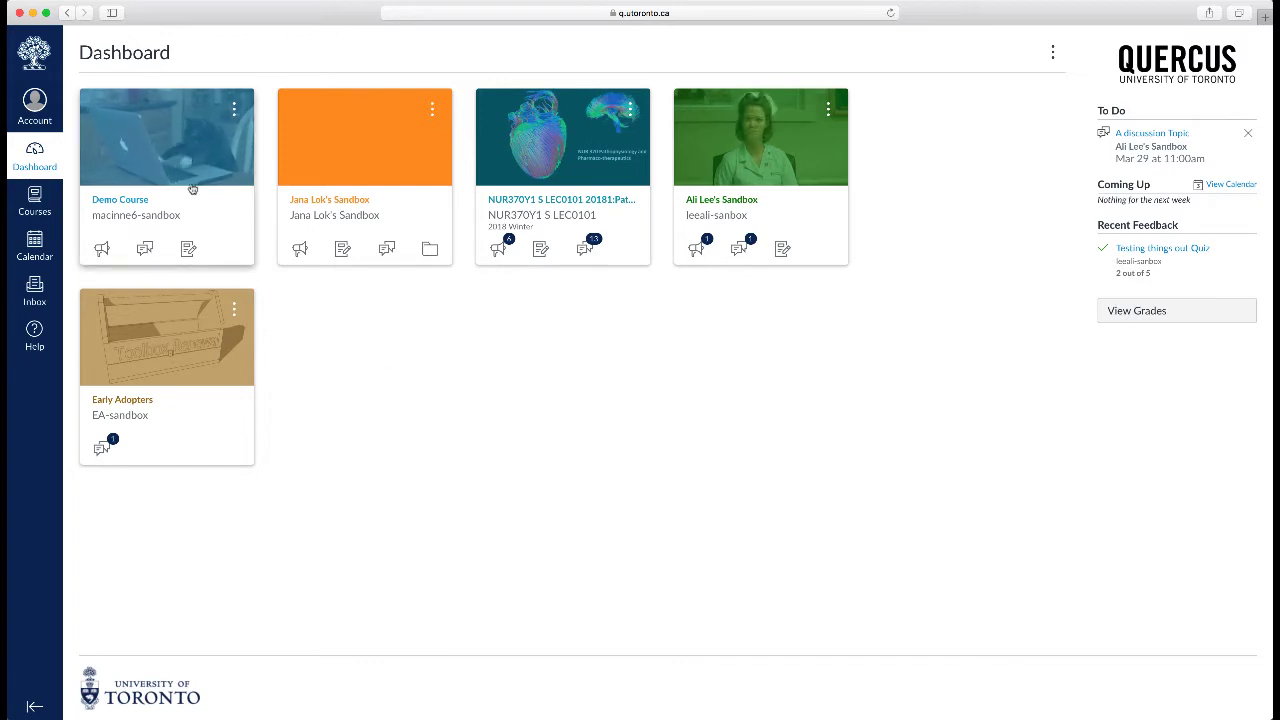
Open the Demo Course's settings and look over its course details.
click(130, 201)
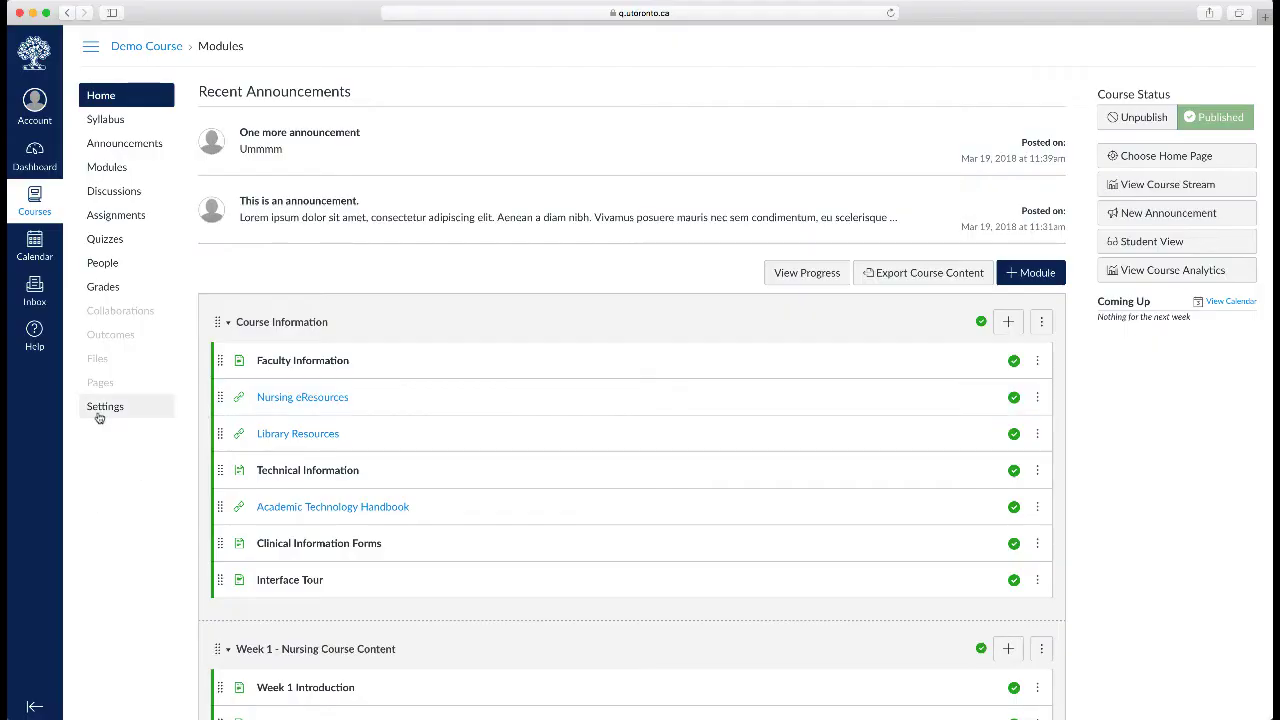
click(105, 406)
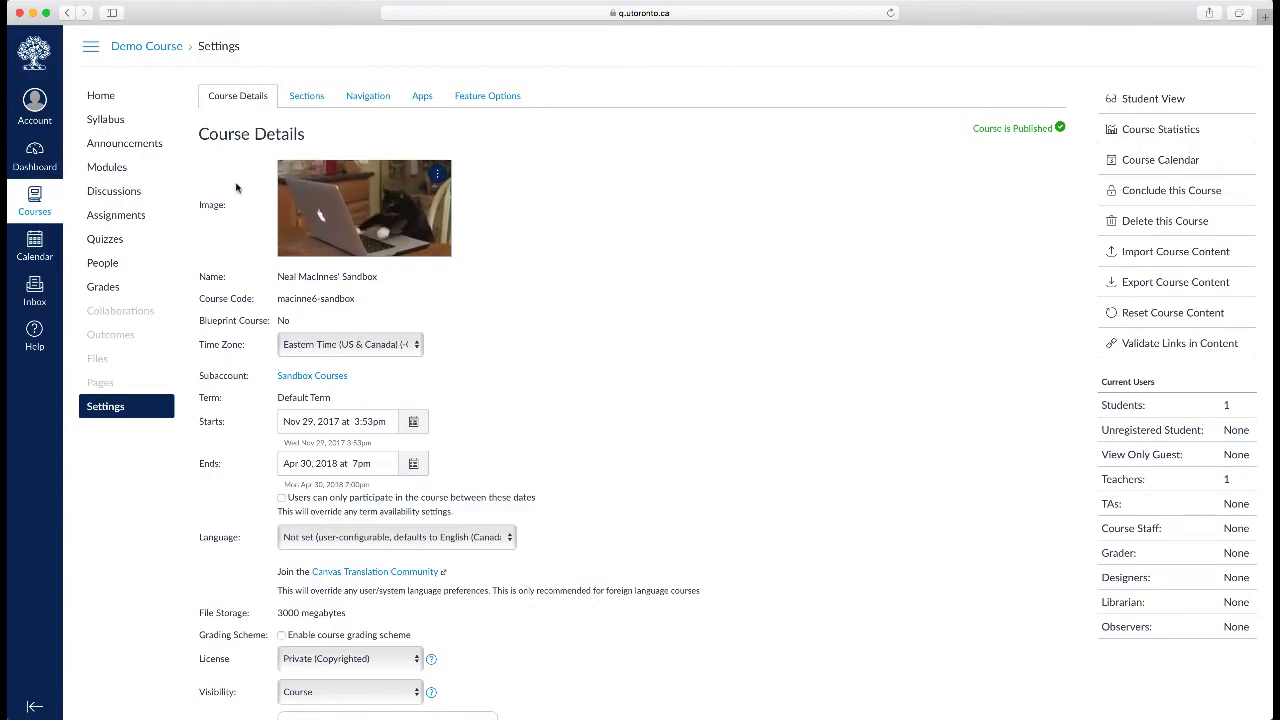
scroll(239, 205, down, 5)
scroll(239, 205, up, 5)
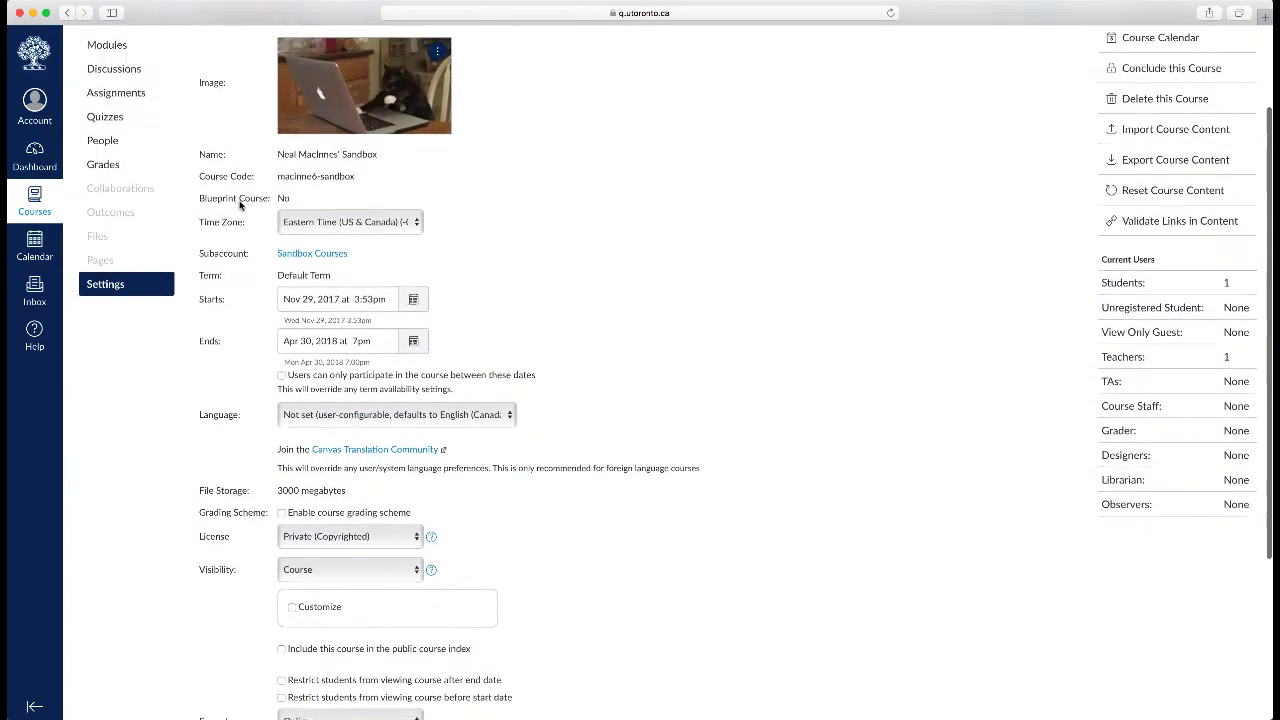
Expand the additional options below the course description and review them.
scroll(238, 202, down, 5)
scroll(238, 202, down, 5)
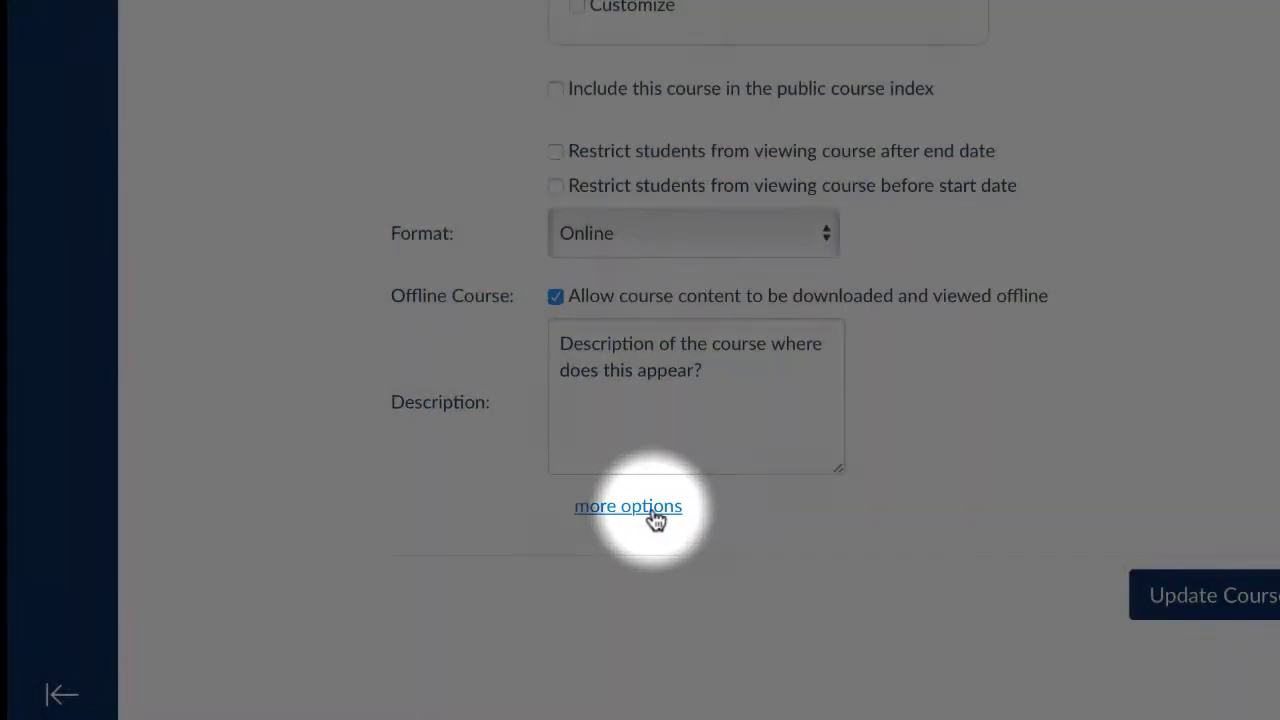
click(650, 518)
scroll(935, 490, down, 2)
scroll(930, 488, down, 5)
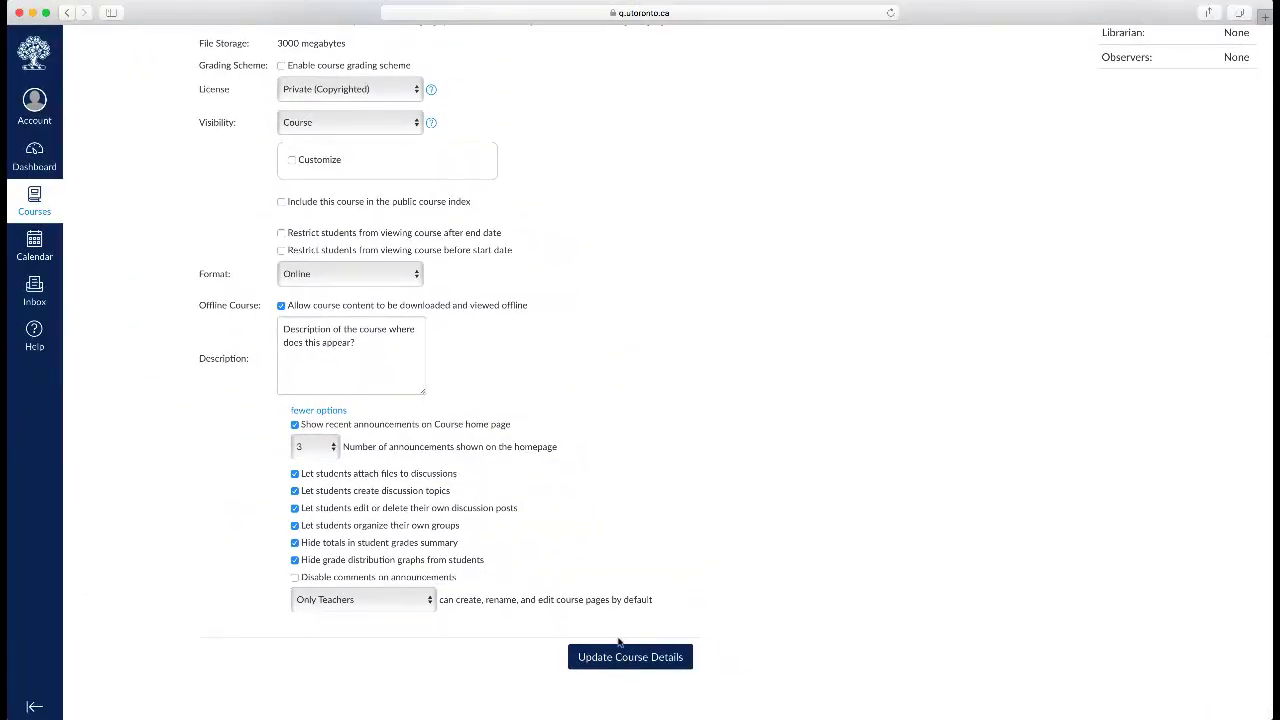
scroll(605, 619, up, 10)
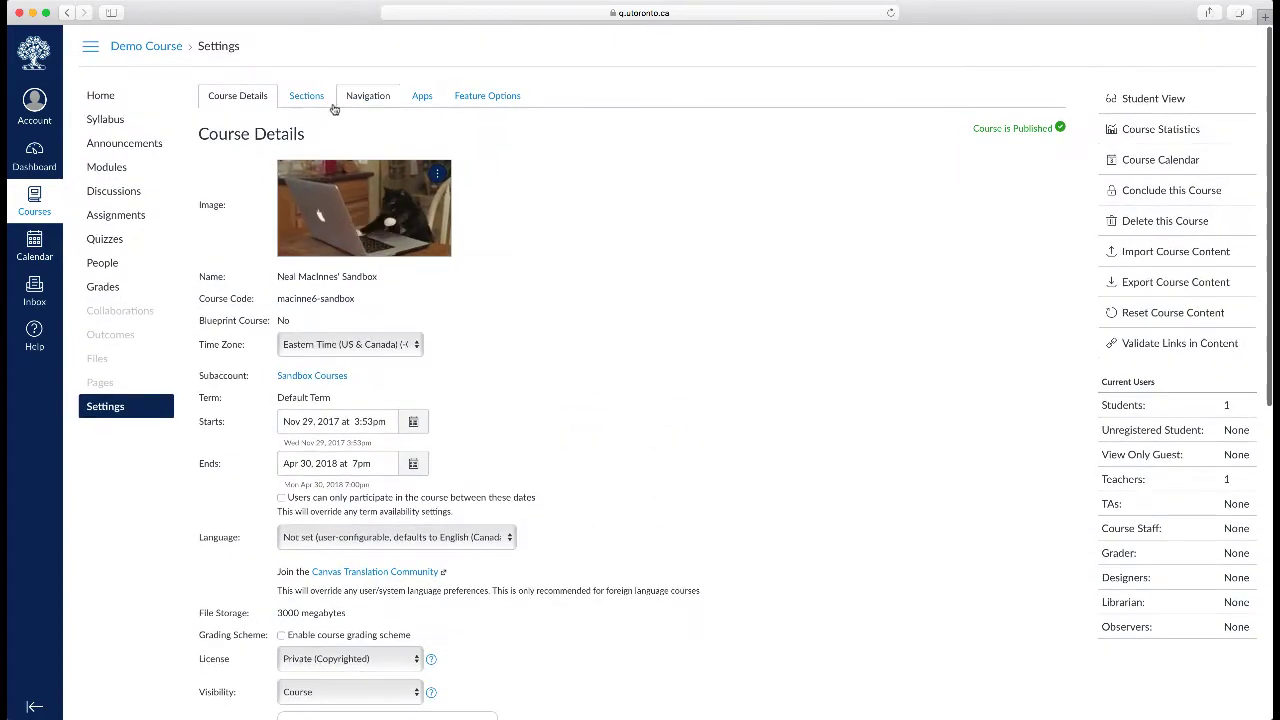
Review the course's sections, its navigation item order and its external apps in the settings.
click(306, 97)
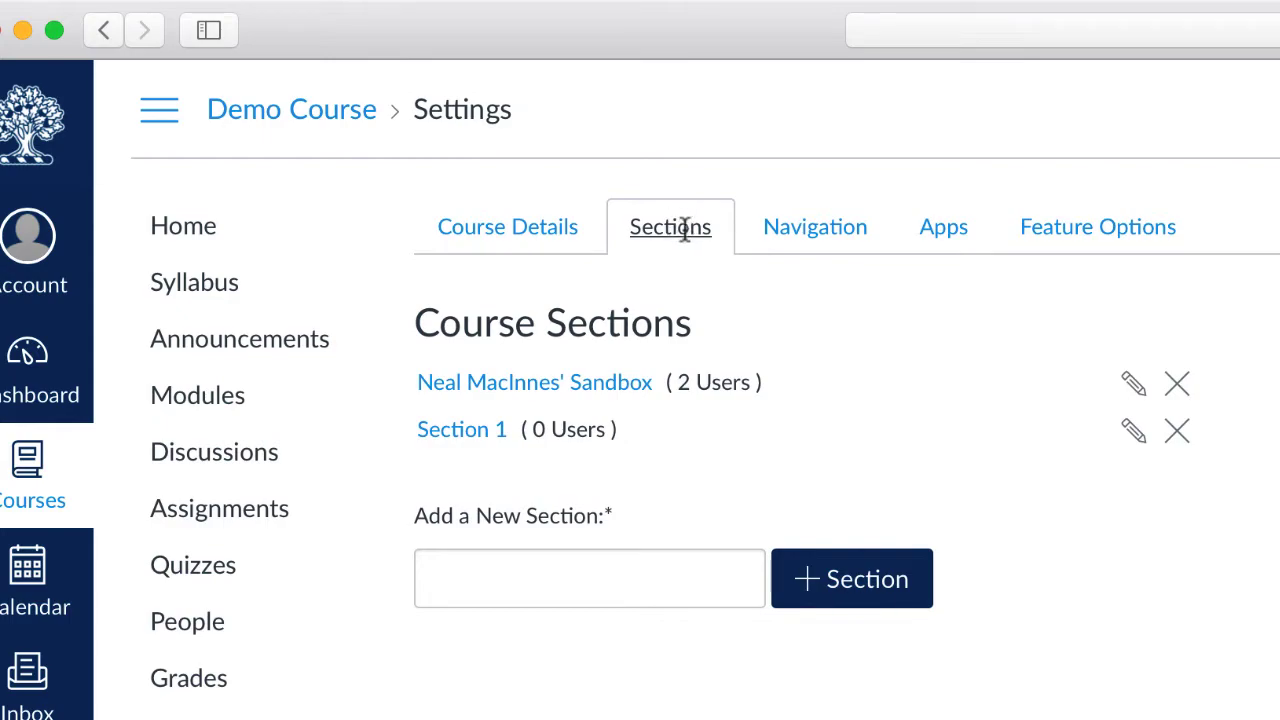
click(817, 240)
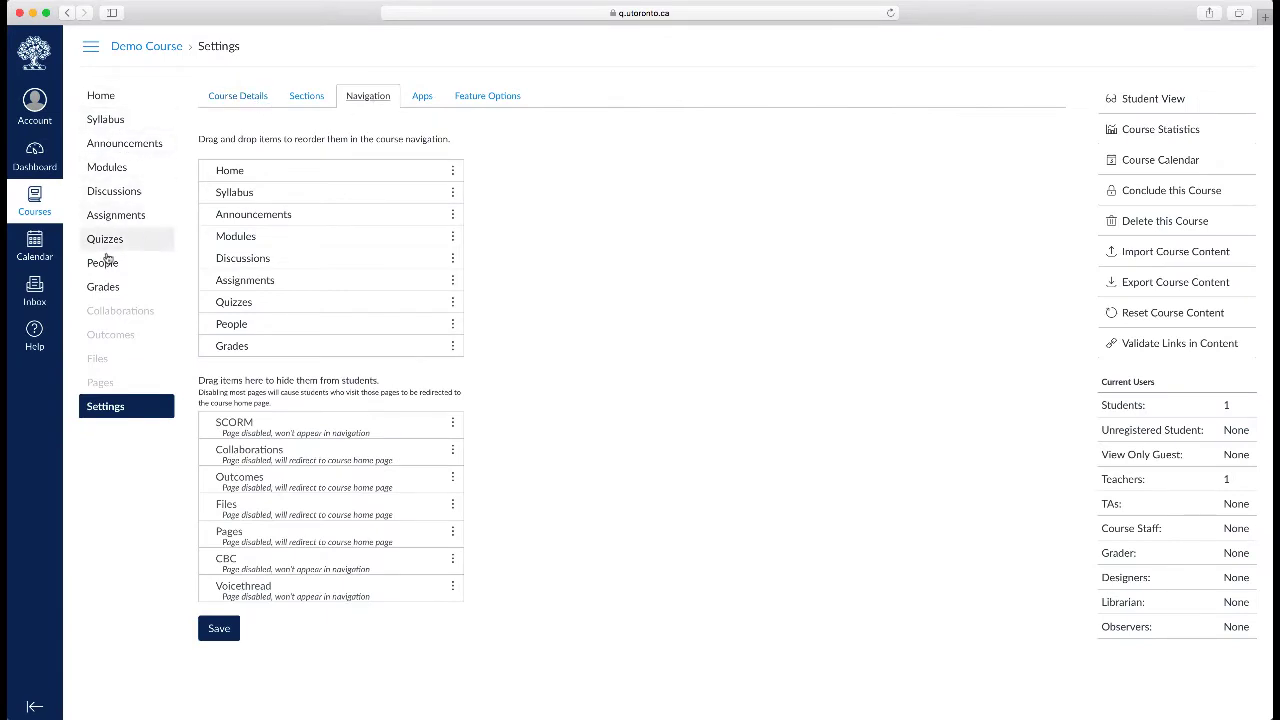
mouse_move(247, 265)
mouse_down()
mouse_move(249, 307)
mouse_move(252, 262)
mouse_up()
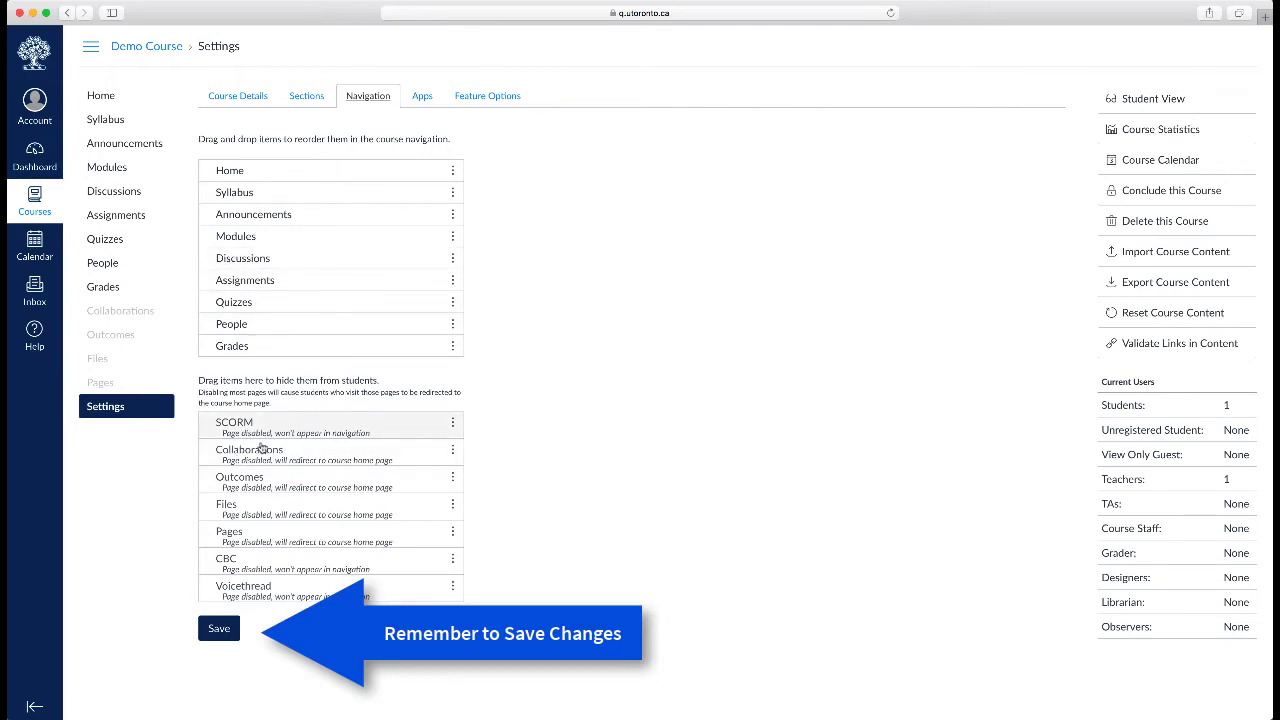
click(417, 100)
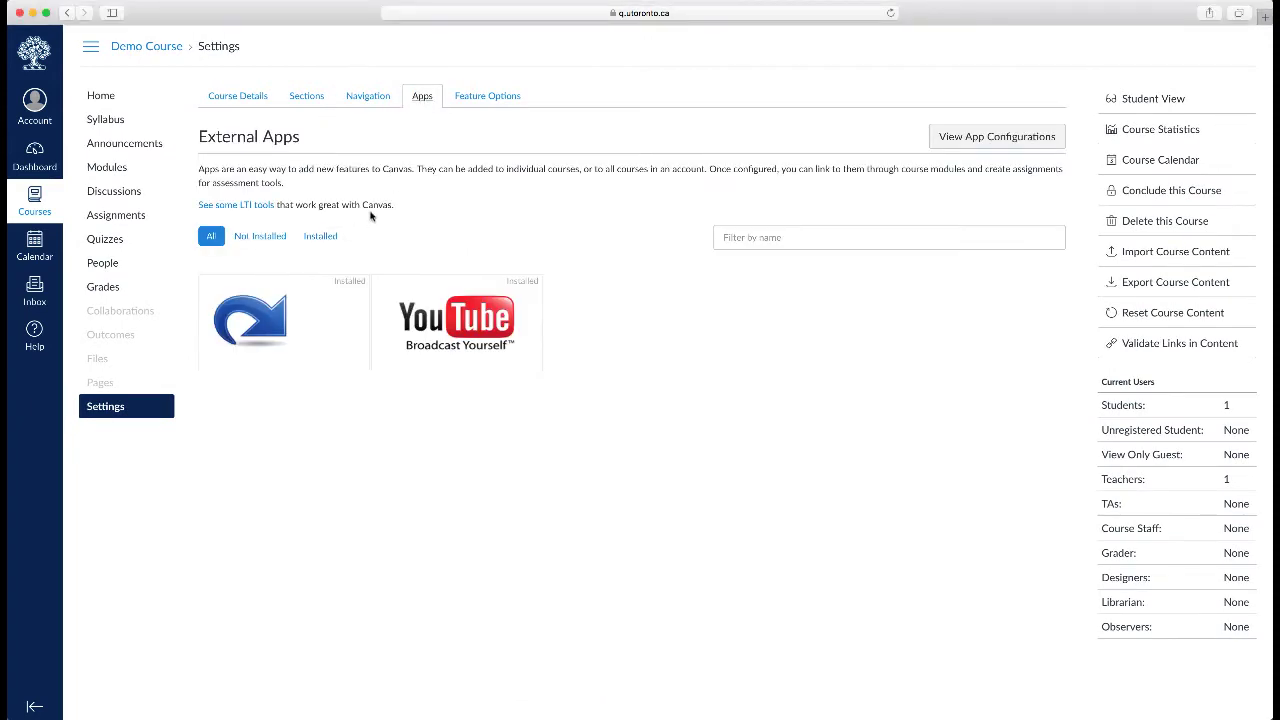
mouse_move(305, 313)
Switch the ePub Exporting feature option of the course on and back off.
click(479, 96)
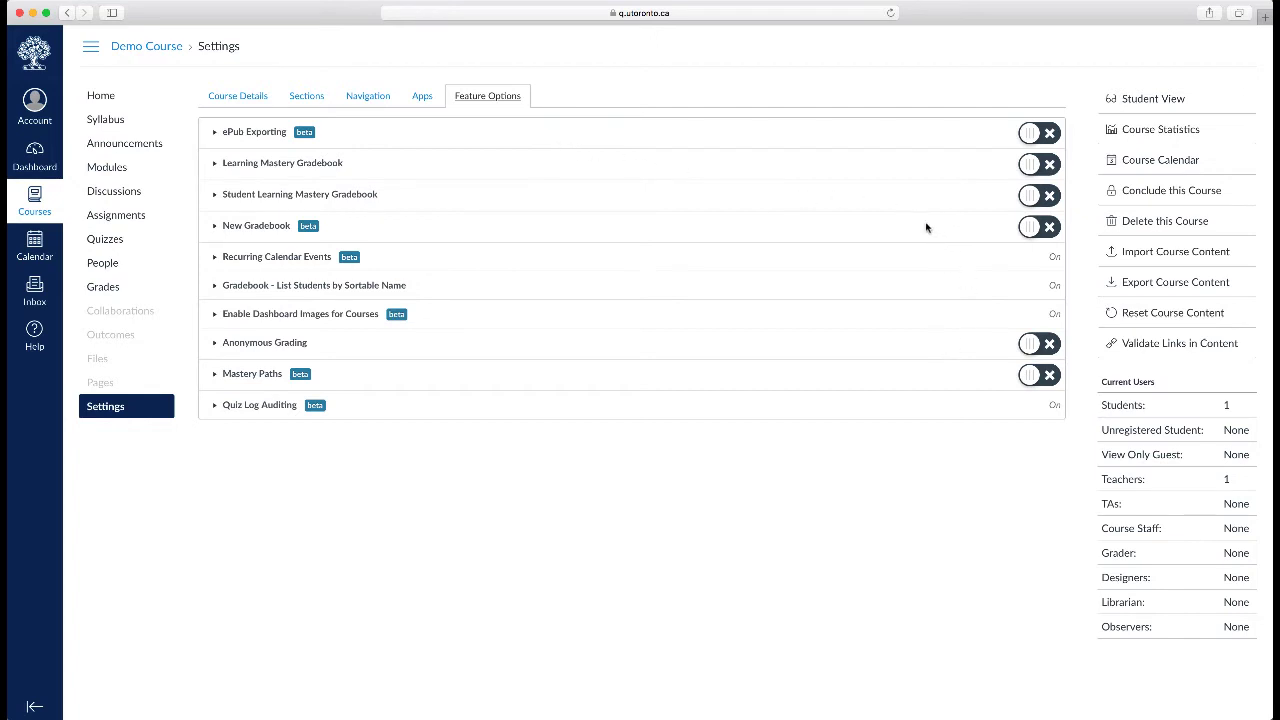
click(1034, 139)
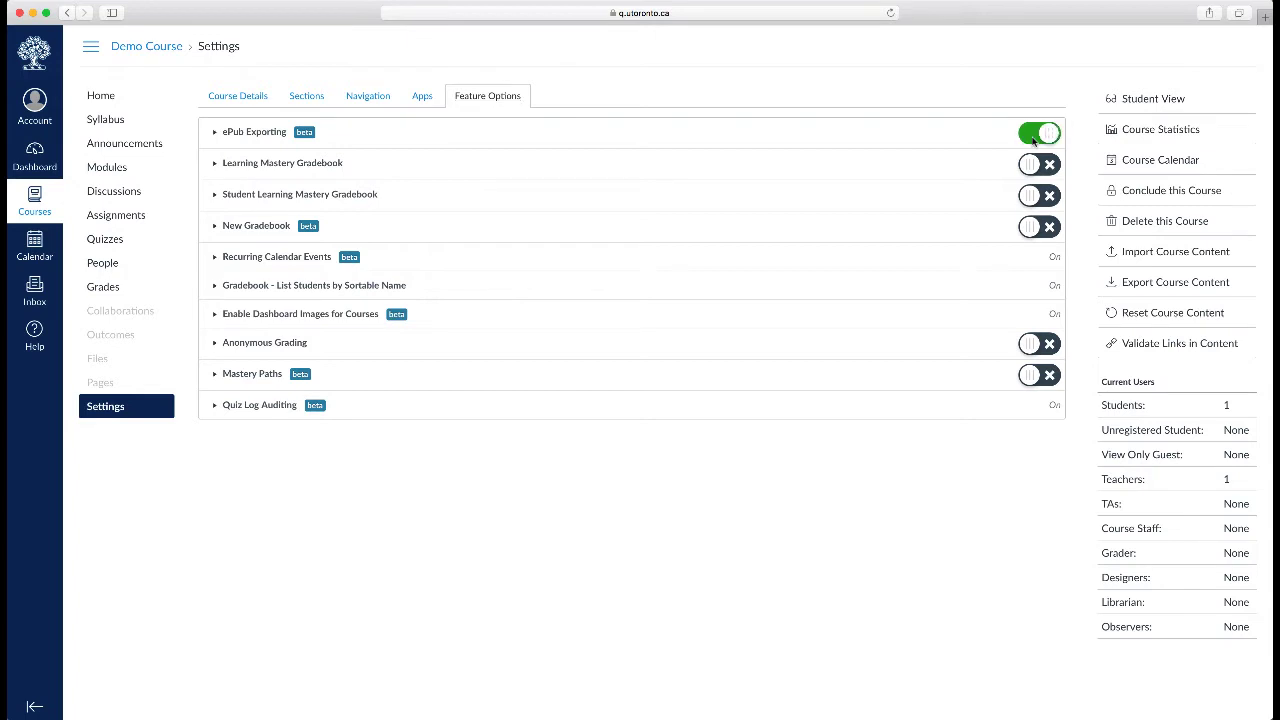
click(1046, 140)
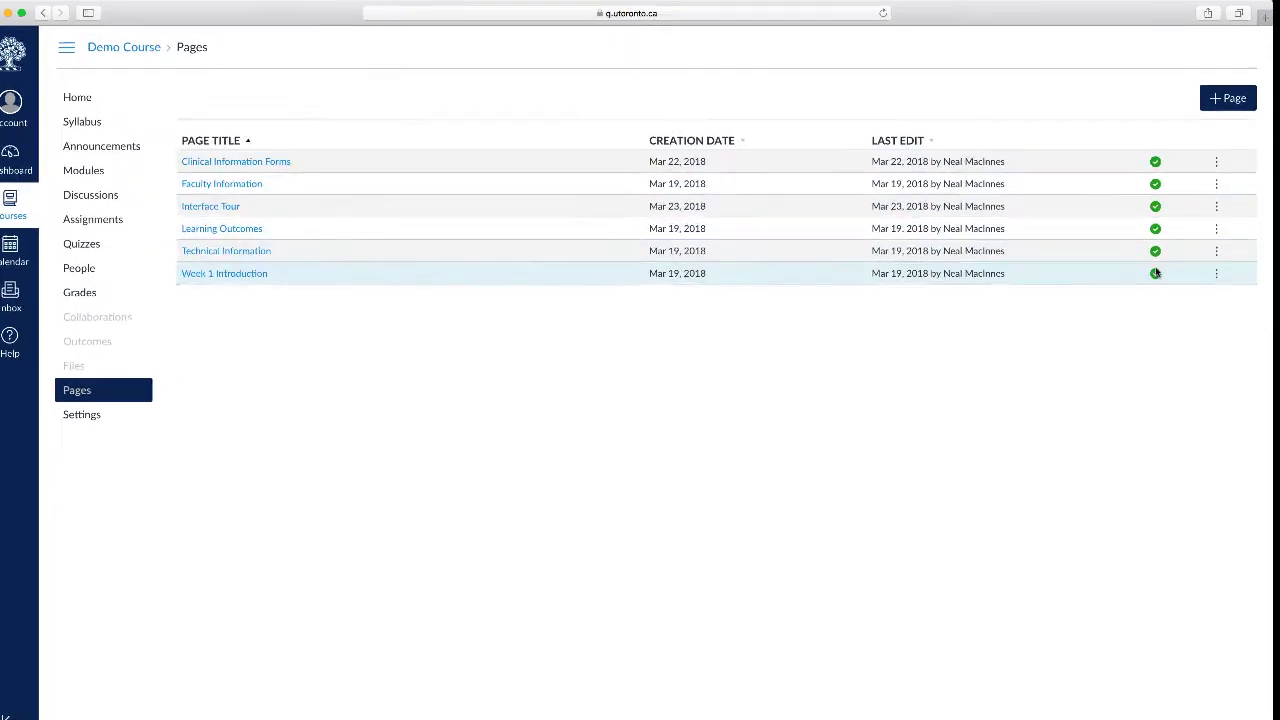
Check the publish status and the available actions of the Clinical Information Forms page.
click(1081, 270)
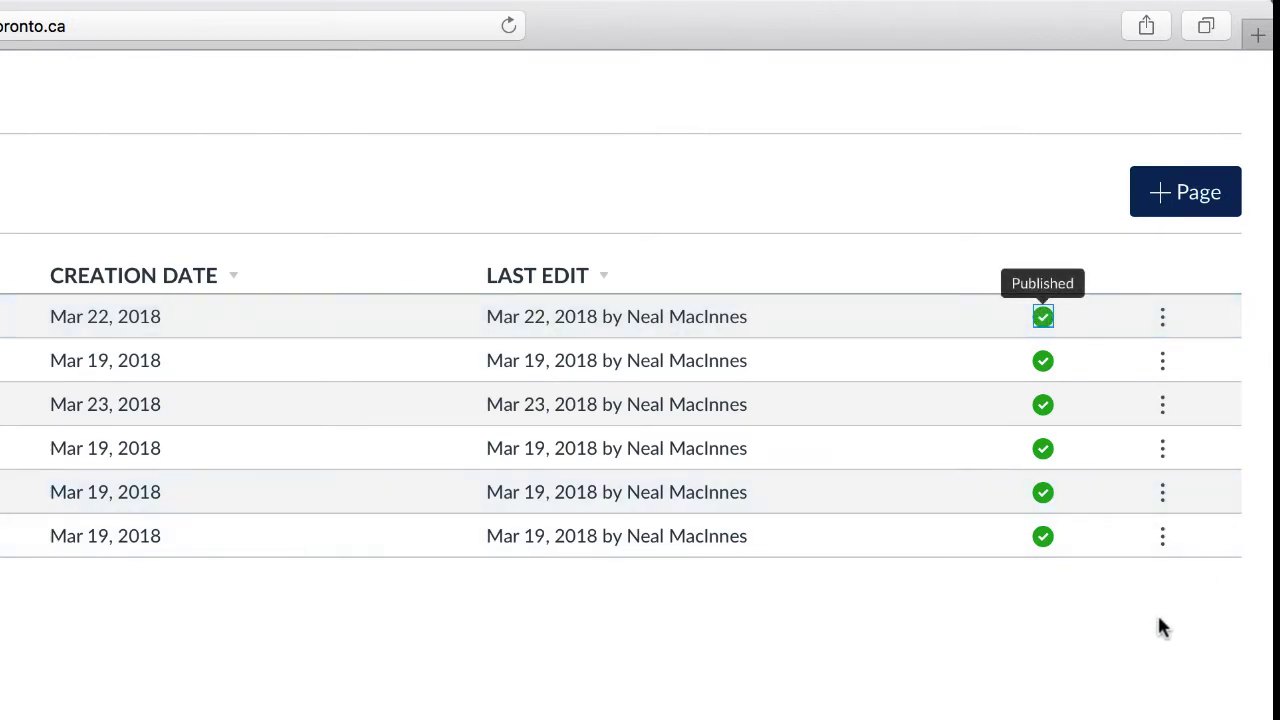
click(1166, 320)
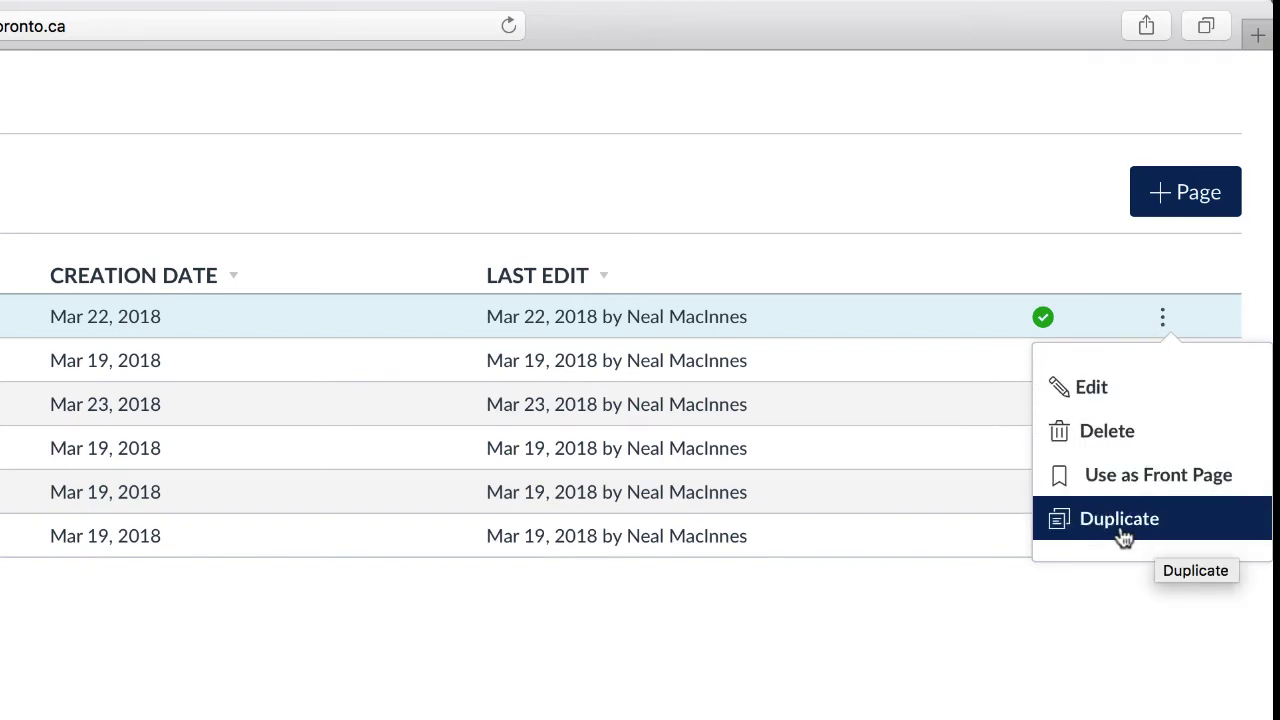
click(1020, 604)
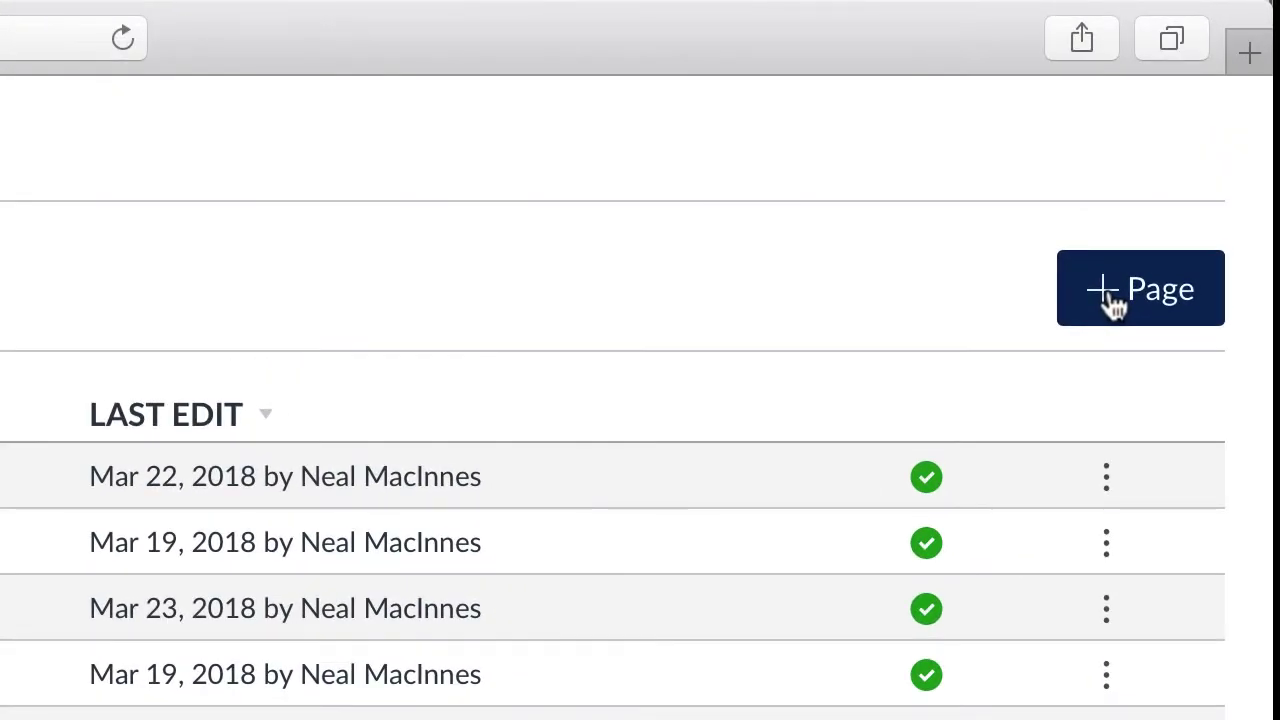
Start a new page titled "Title of Page" and view which roles can be allowed to edit it.
click(1113, 300)
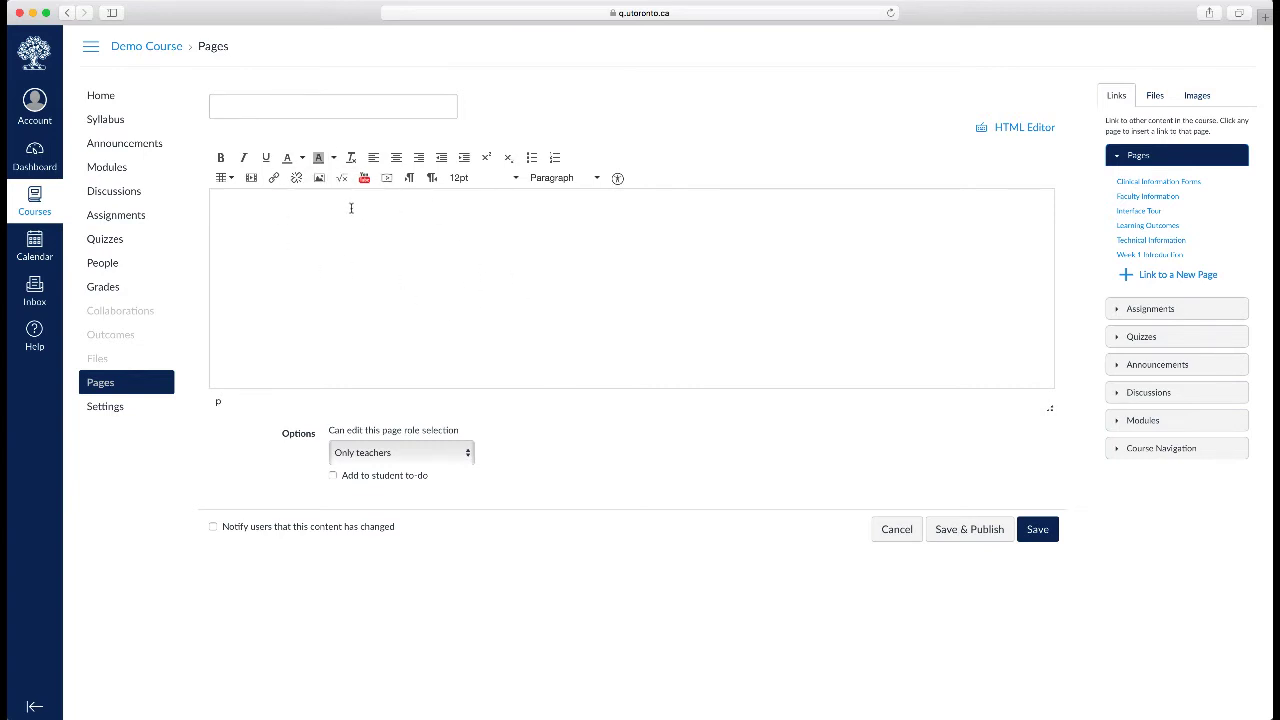
click(275, 104)
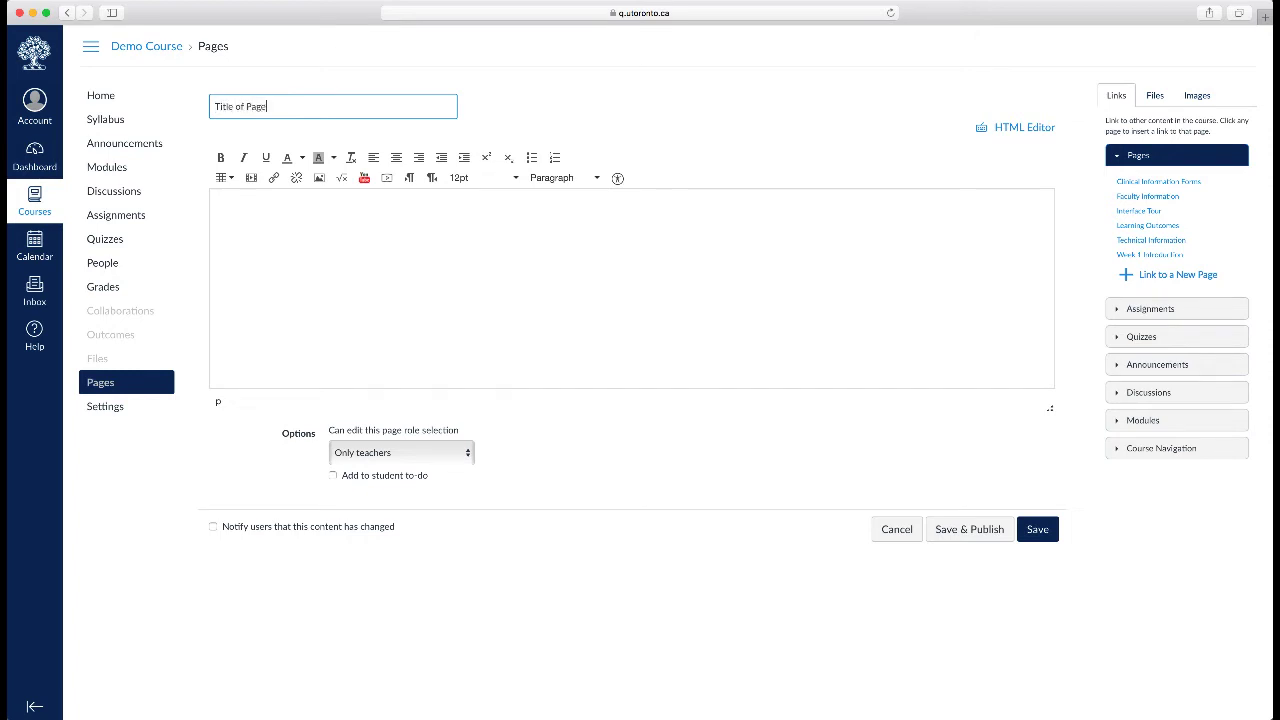
click(221, 236)
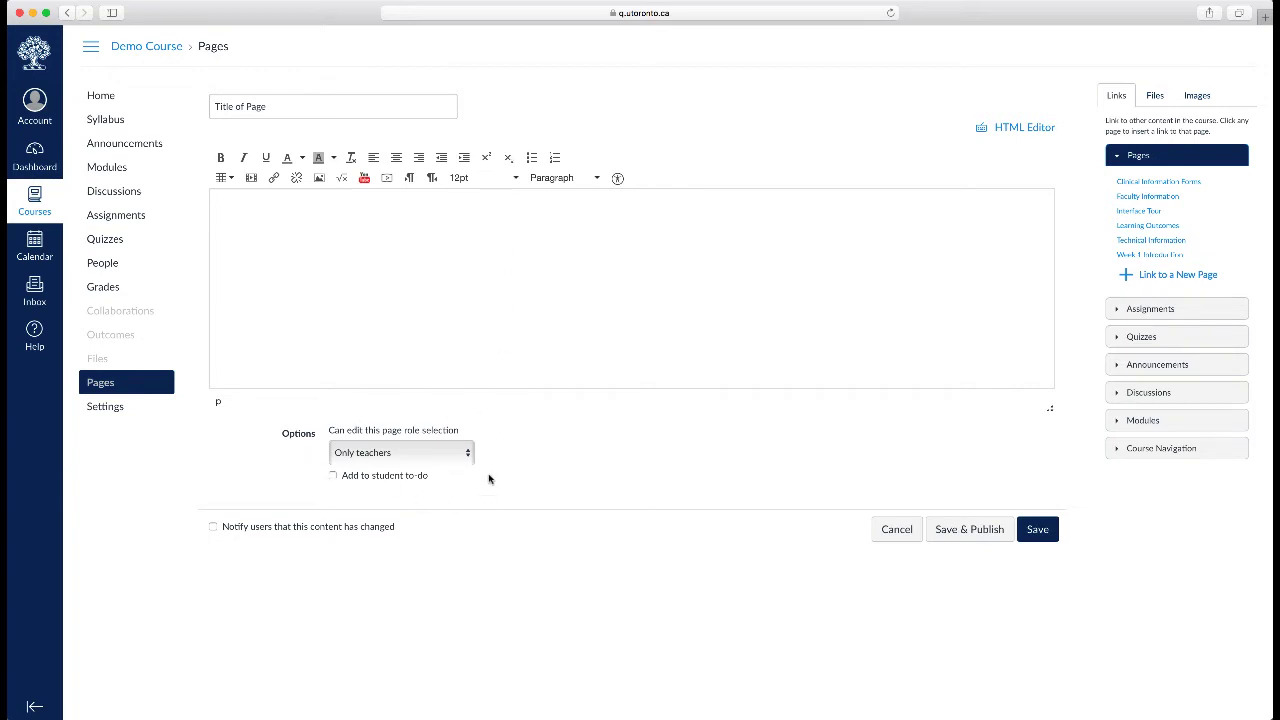
click(462, 457)
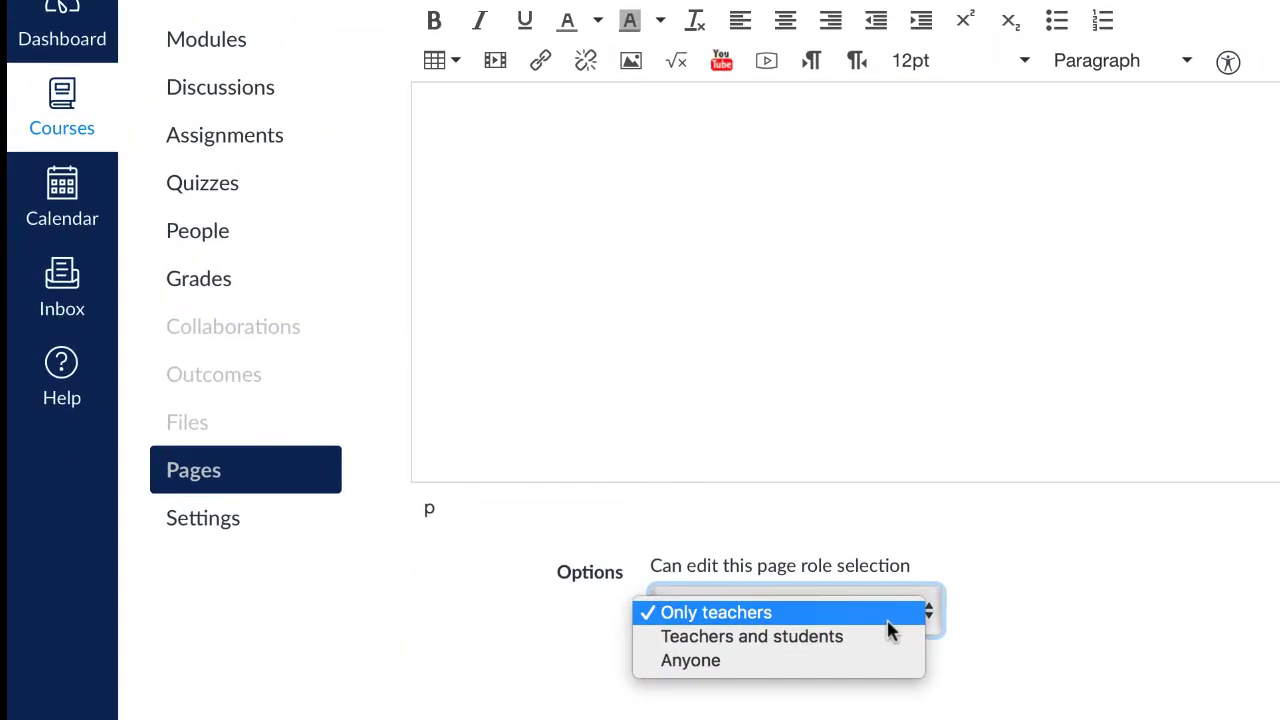
click(1202, 566)
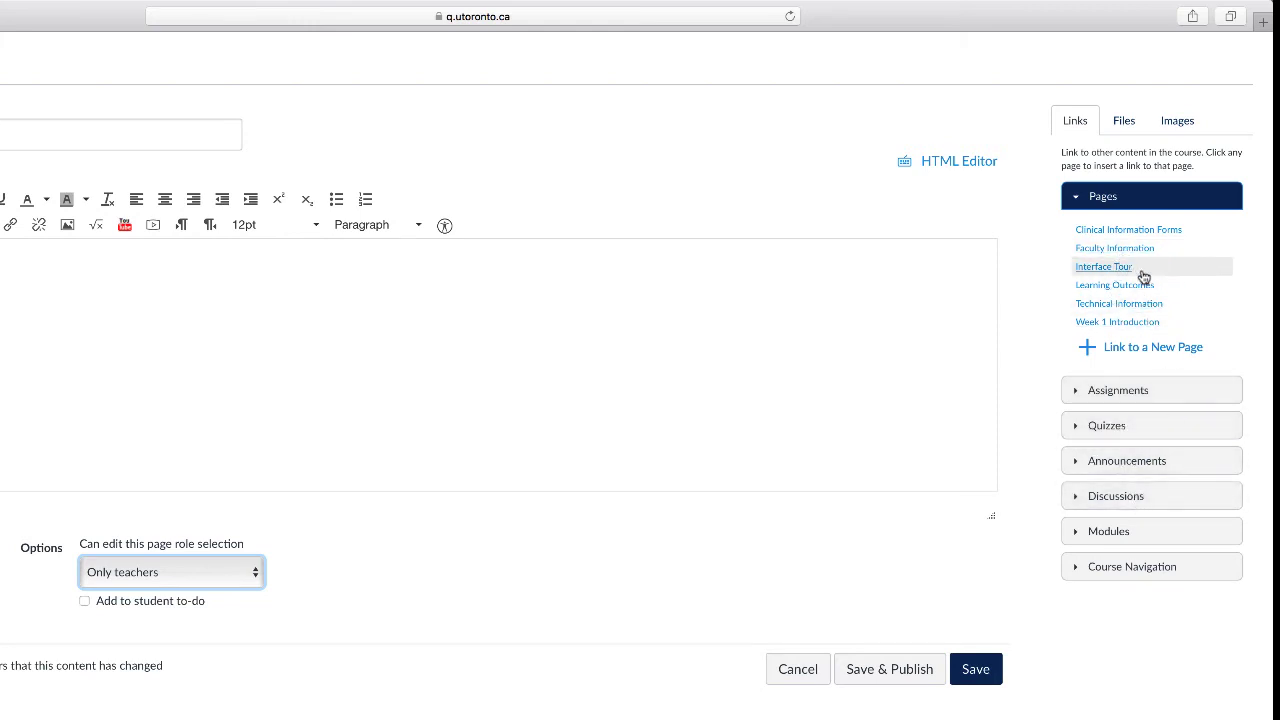
Look through the course files, images and links that can be inserted into the new page.
click(1128, 128)
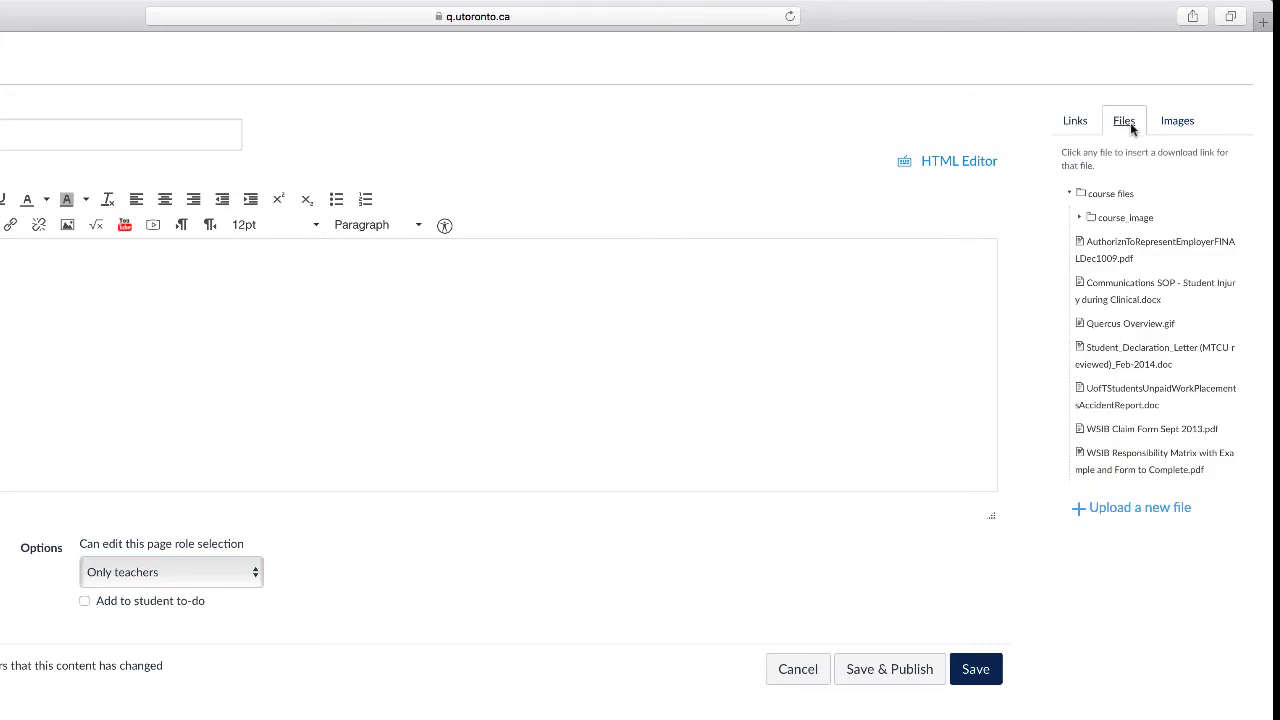
click(1178, 121)
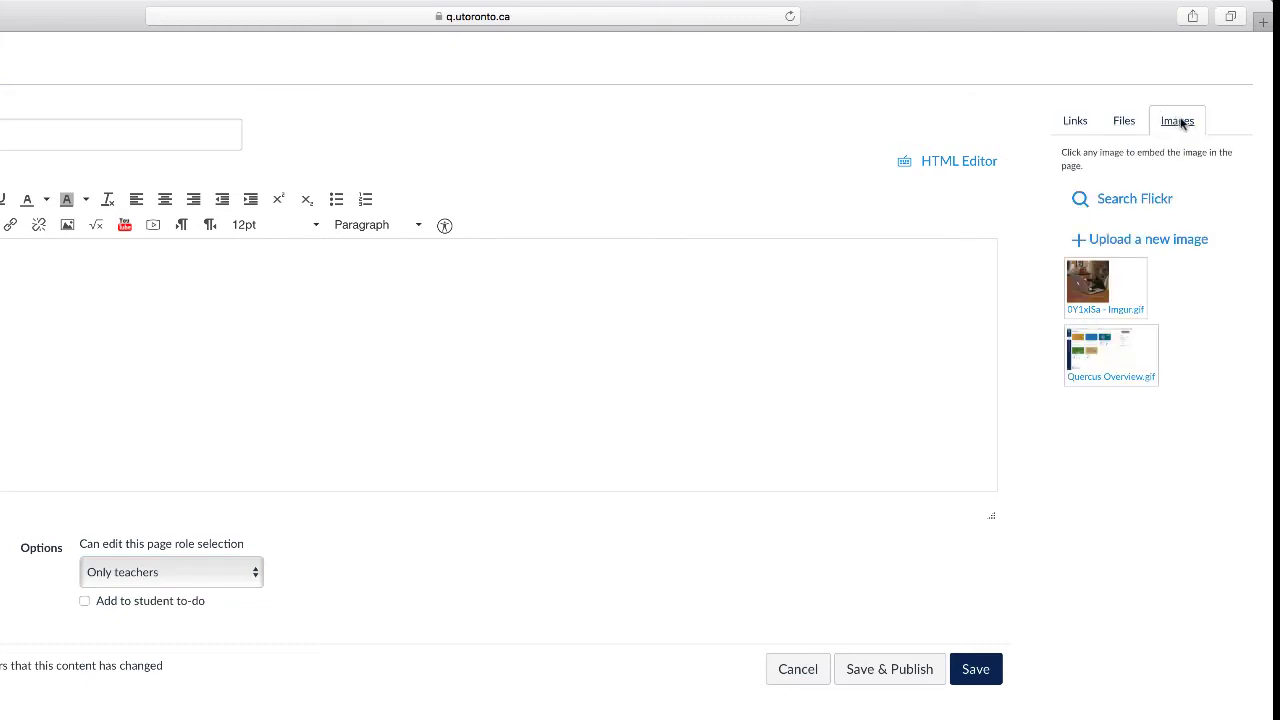
click(1077, 124)
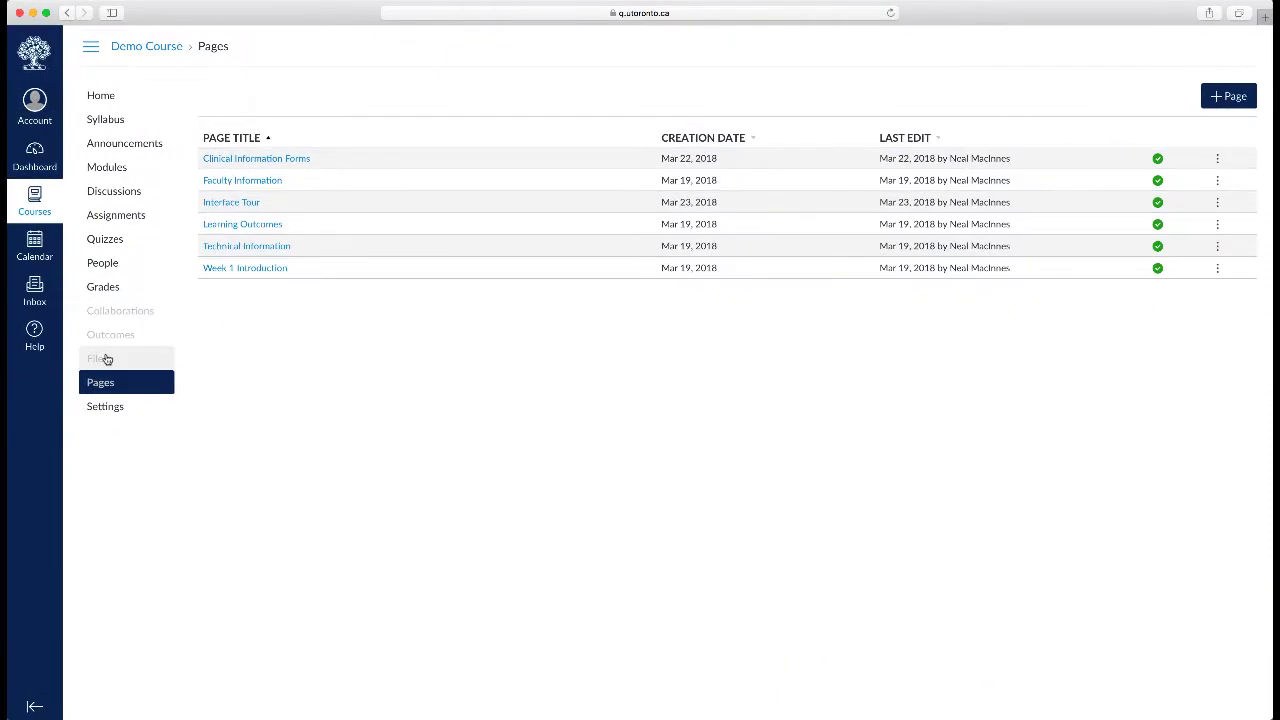
Browse the course files and view the publishing permissions of AuthoriznToRepresentEmployerFINALDec1009.pdf.
click(118, 362)
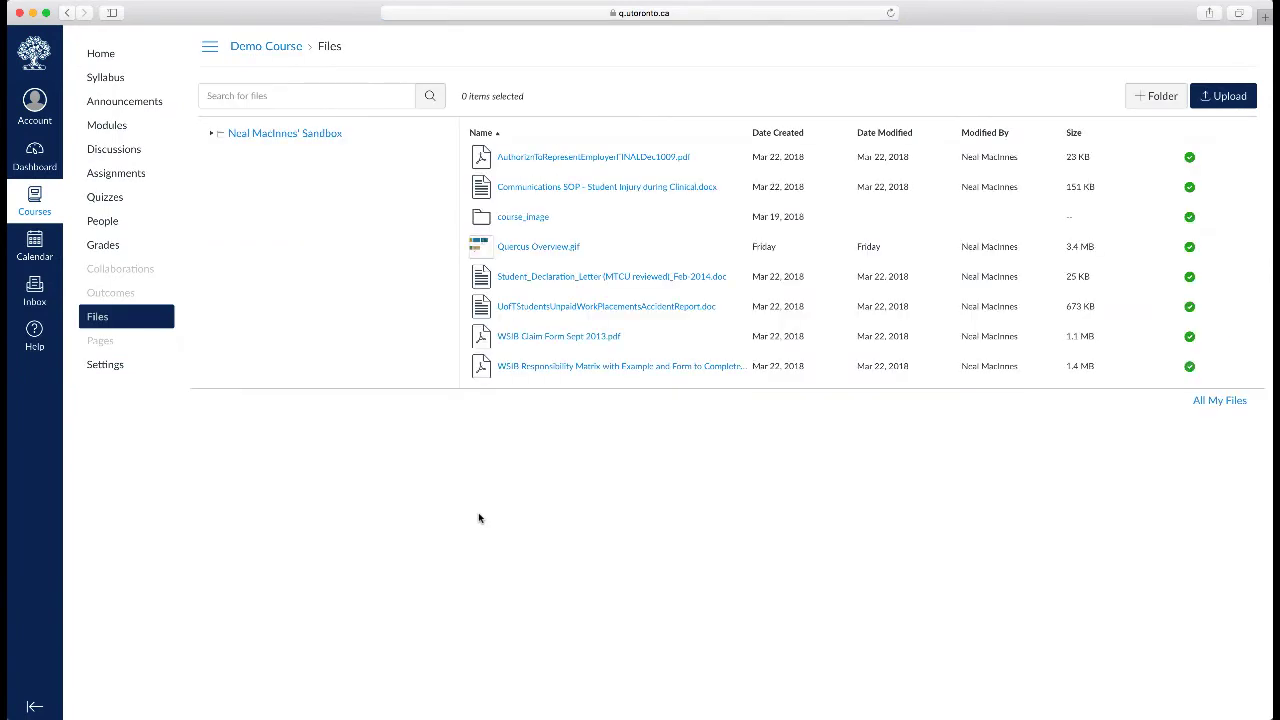
click(295, 137)
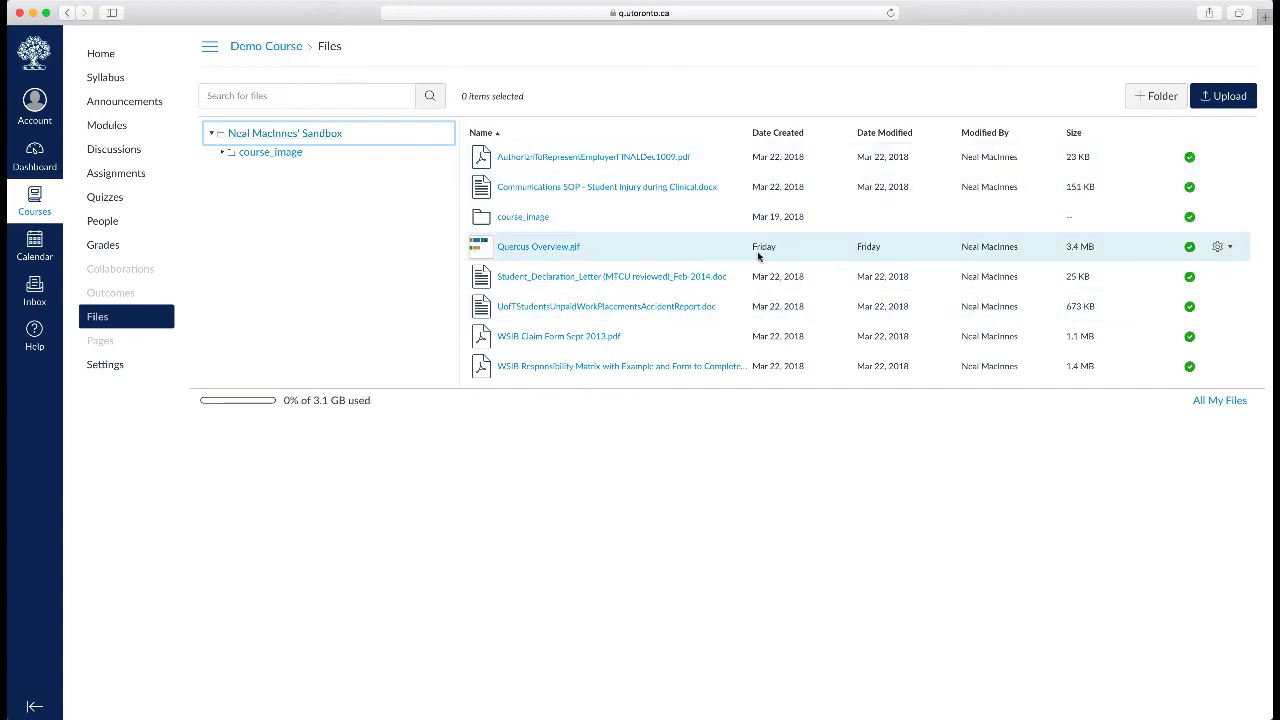
click(1190, 158)
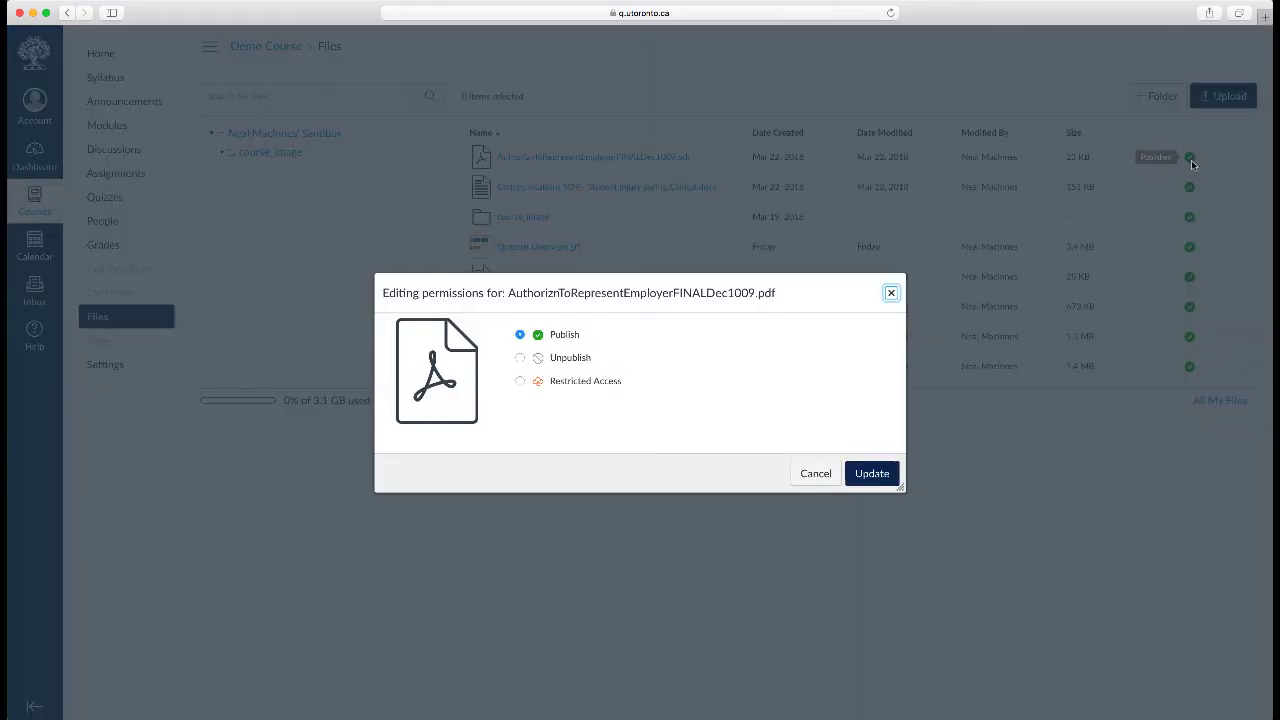
click(808, 473)
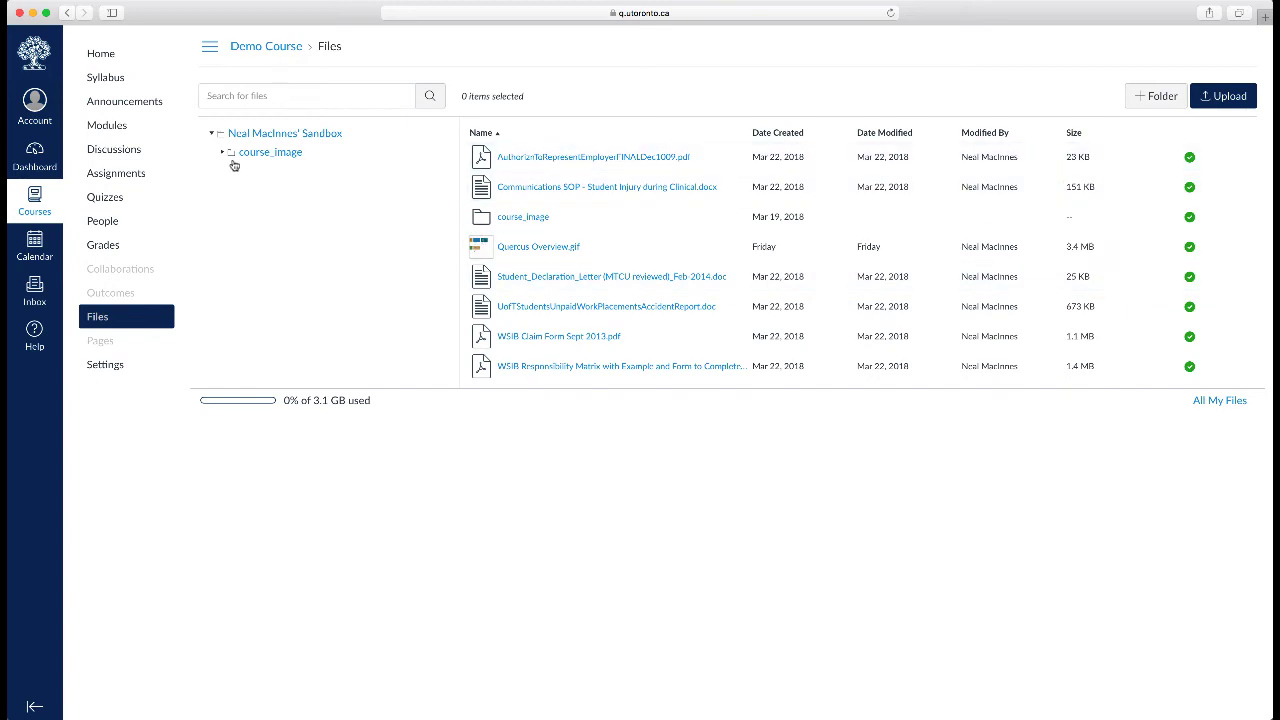
click(278, 135)
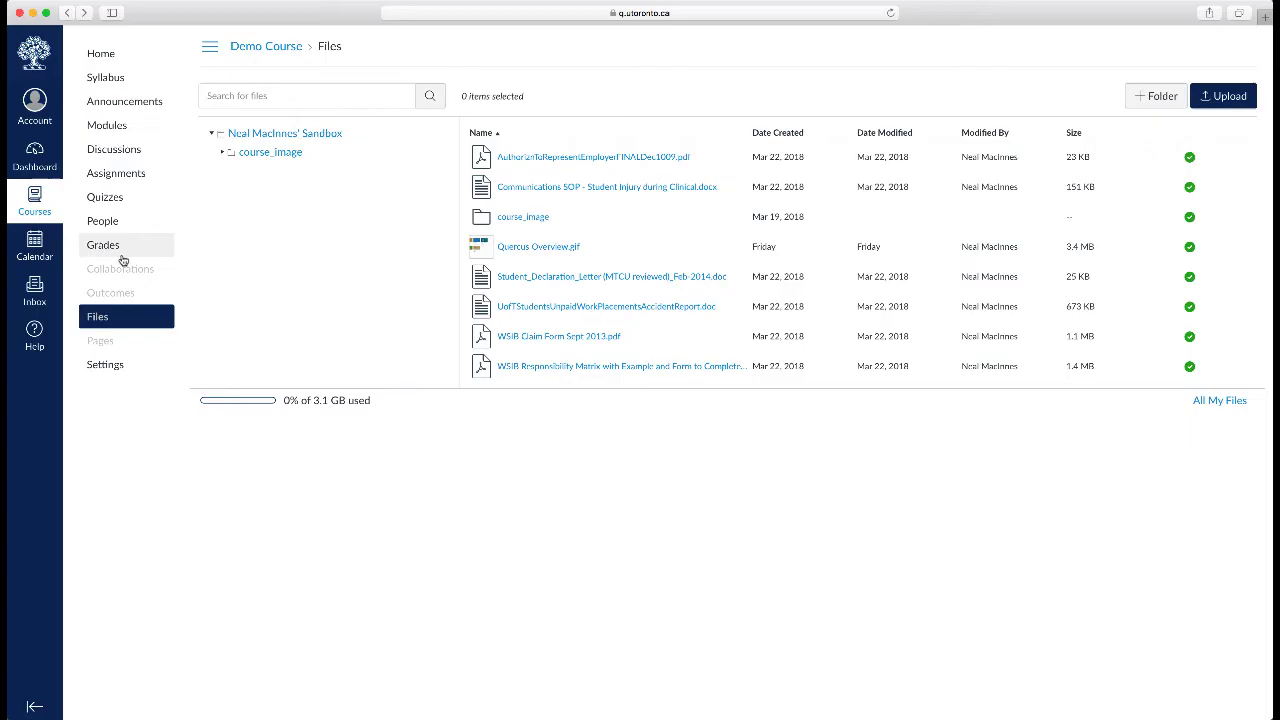
Open the Demo Course's gradebook.
click(116, 255)
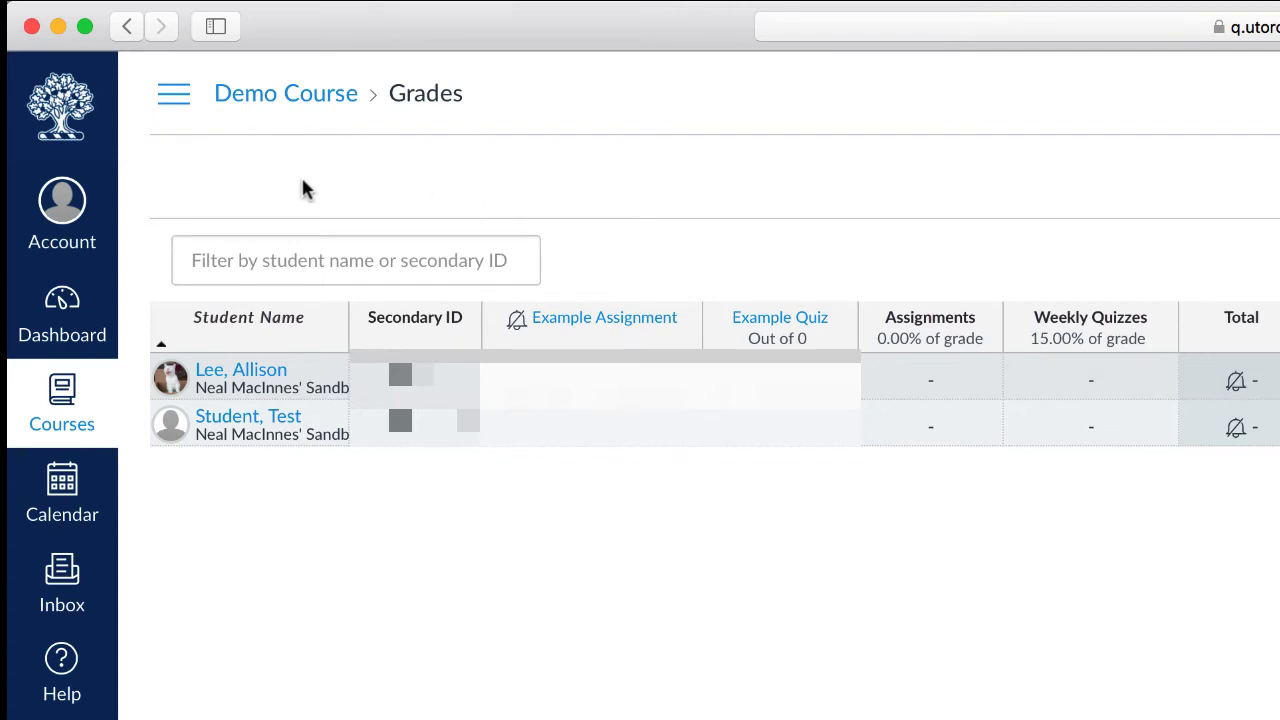
Show and hide the course navigation in the gradebook, and view the options for the Example Assignment column.
click(174, 96)
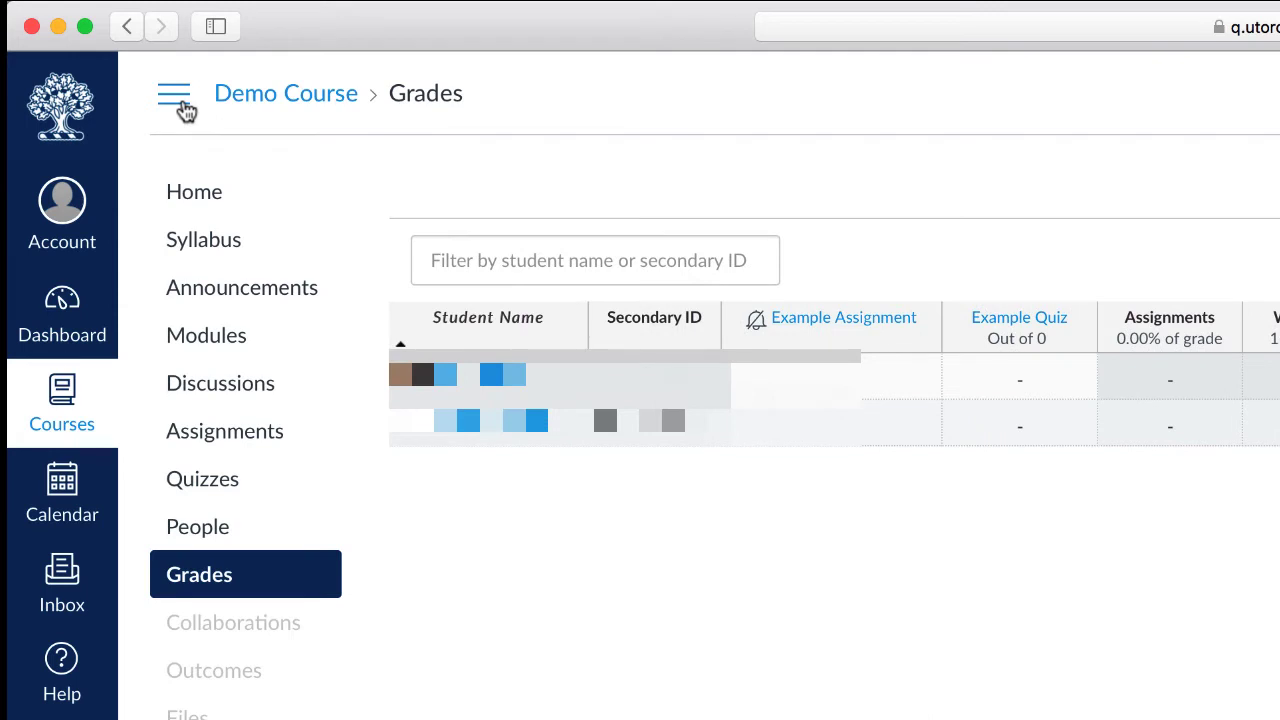
click(183, 104)
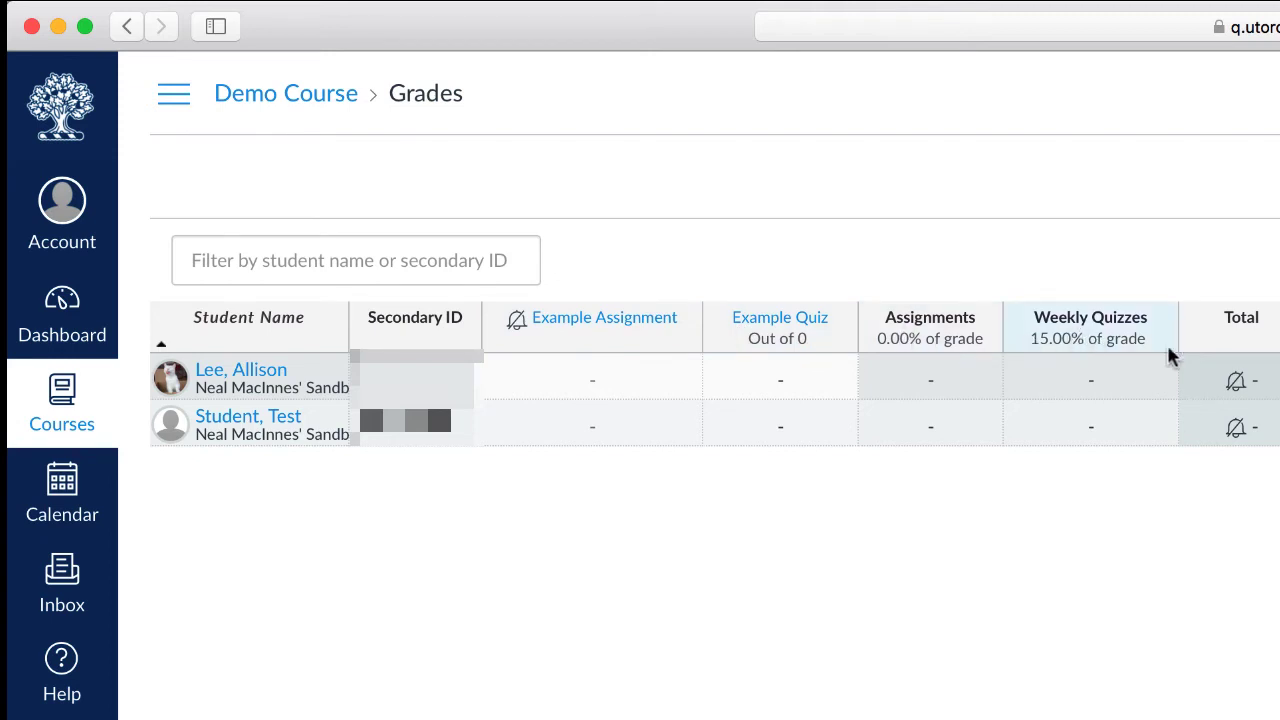
mouse_move(1249, 380)
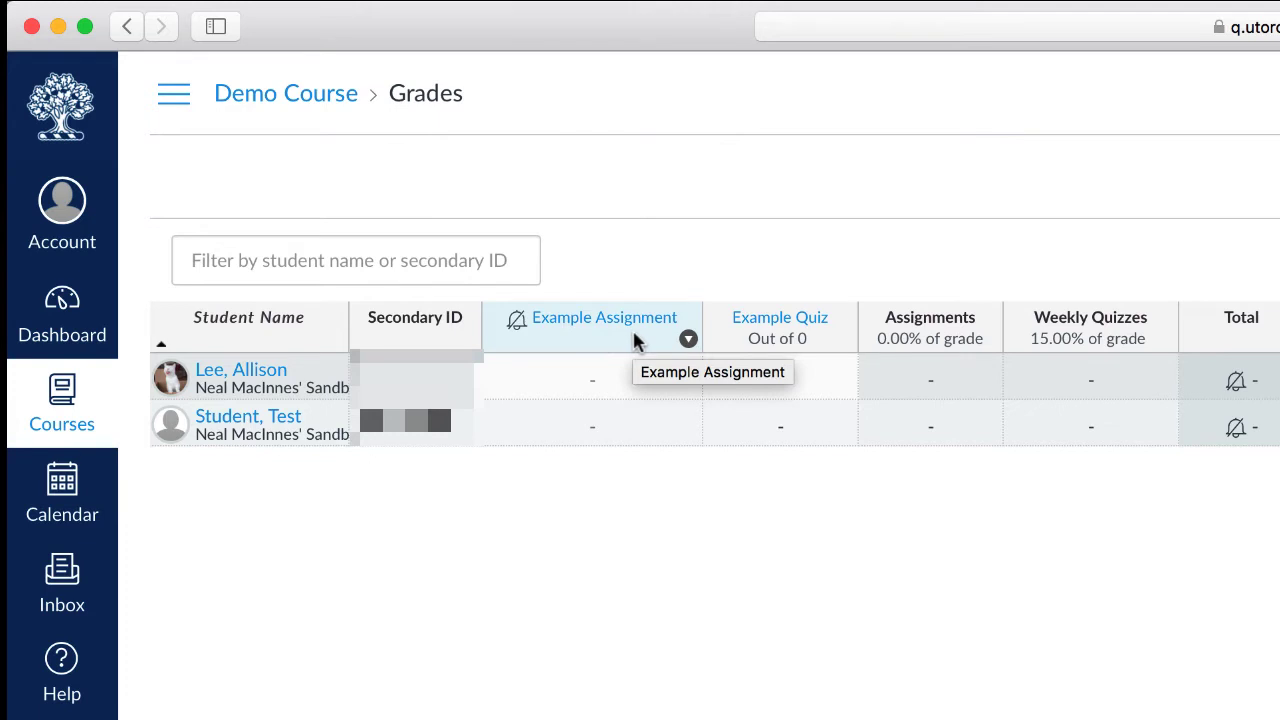
click(689, 341)
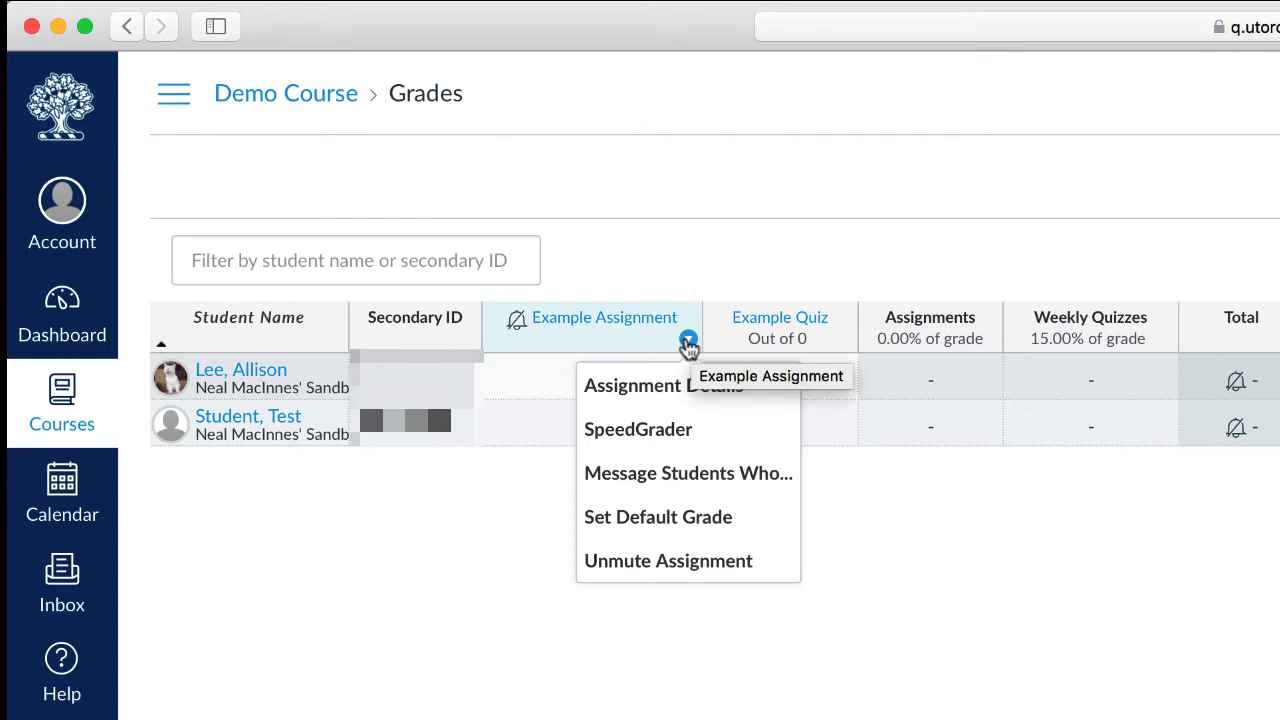
click(657, 363)
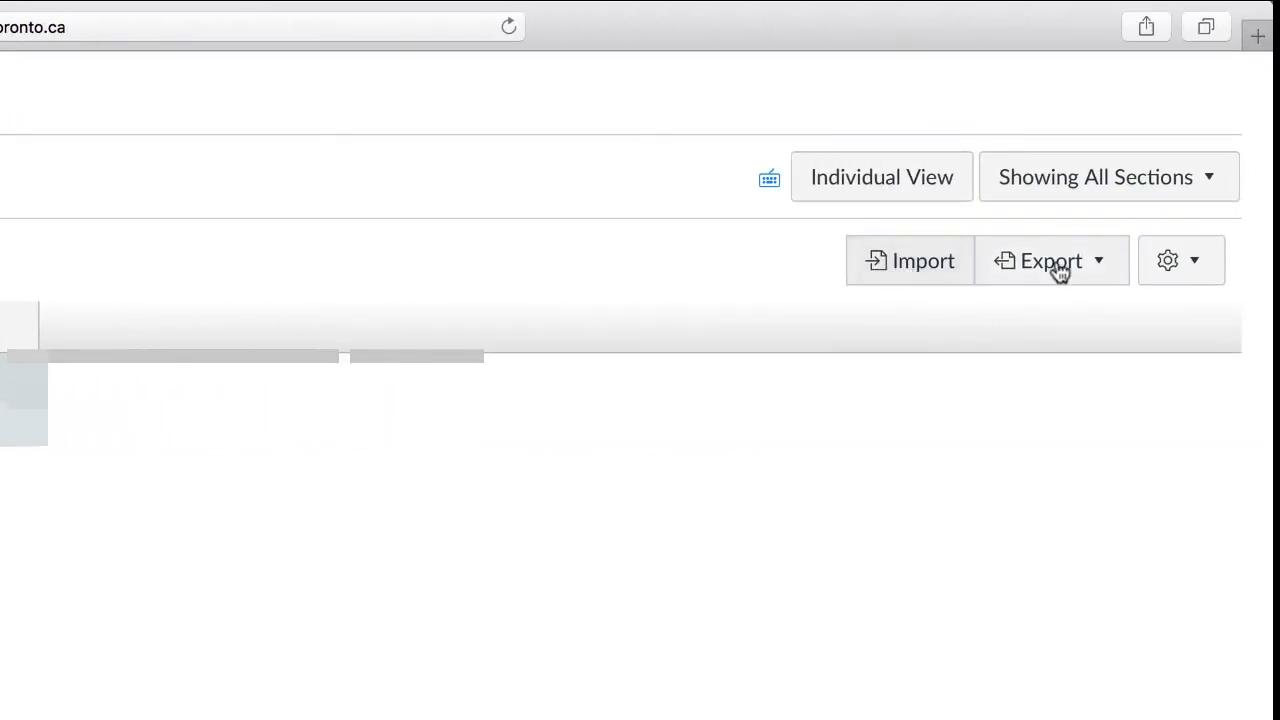
View the gradebook's display settings and the course sections that its grades can be filtered by.
click(1190, 266)
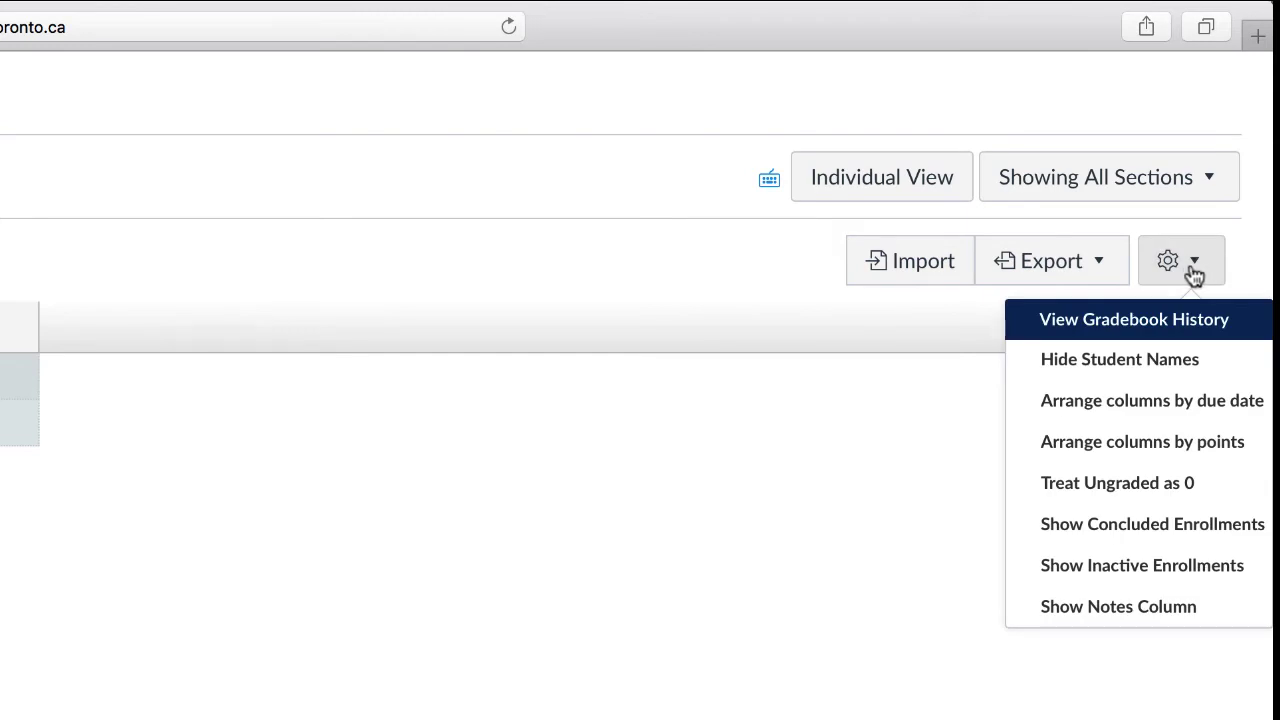
click(723, 446)
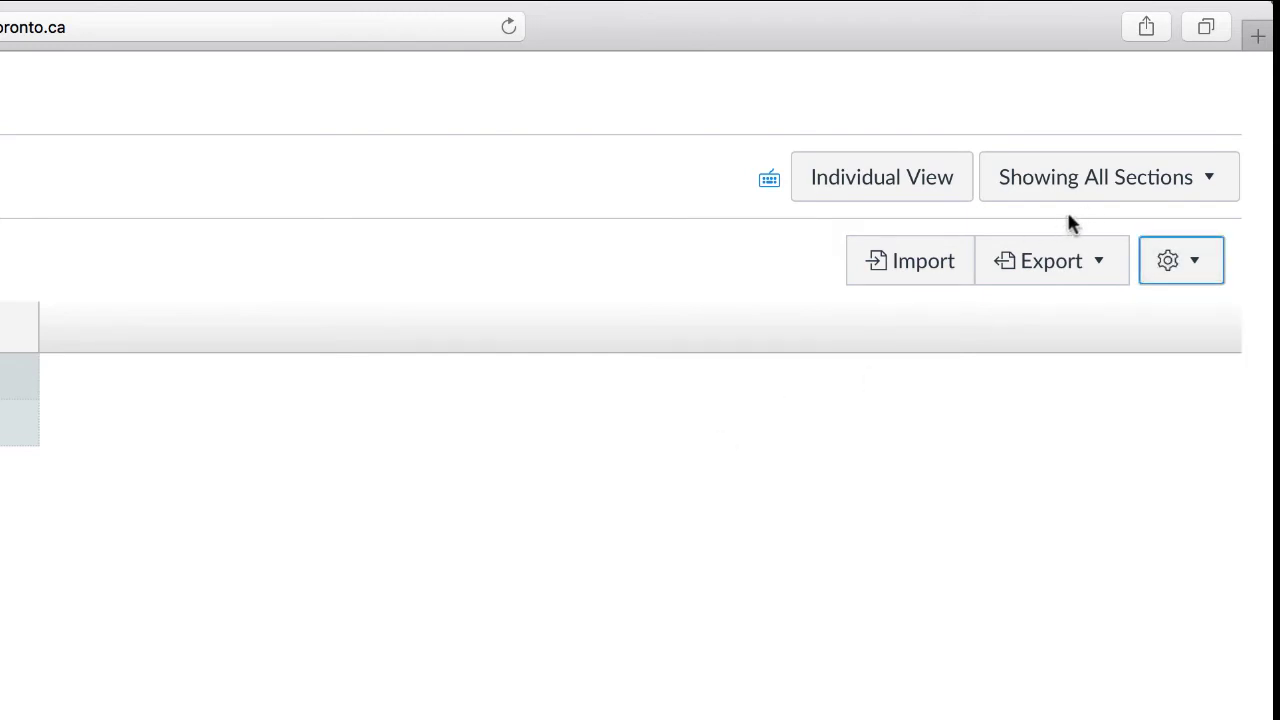
click(1102, 190)
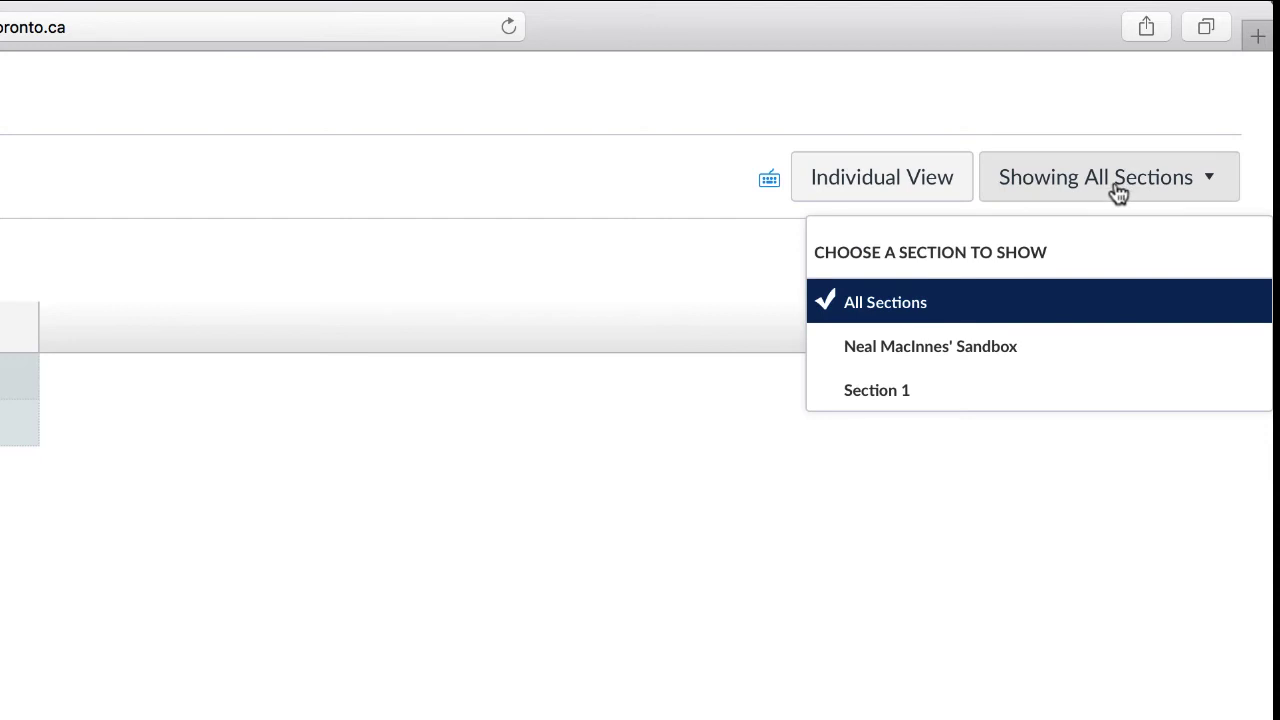
click(572, 197)
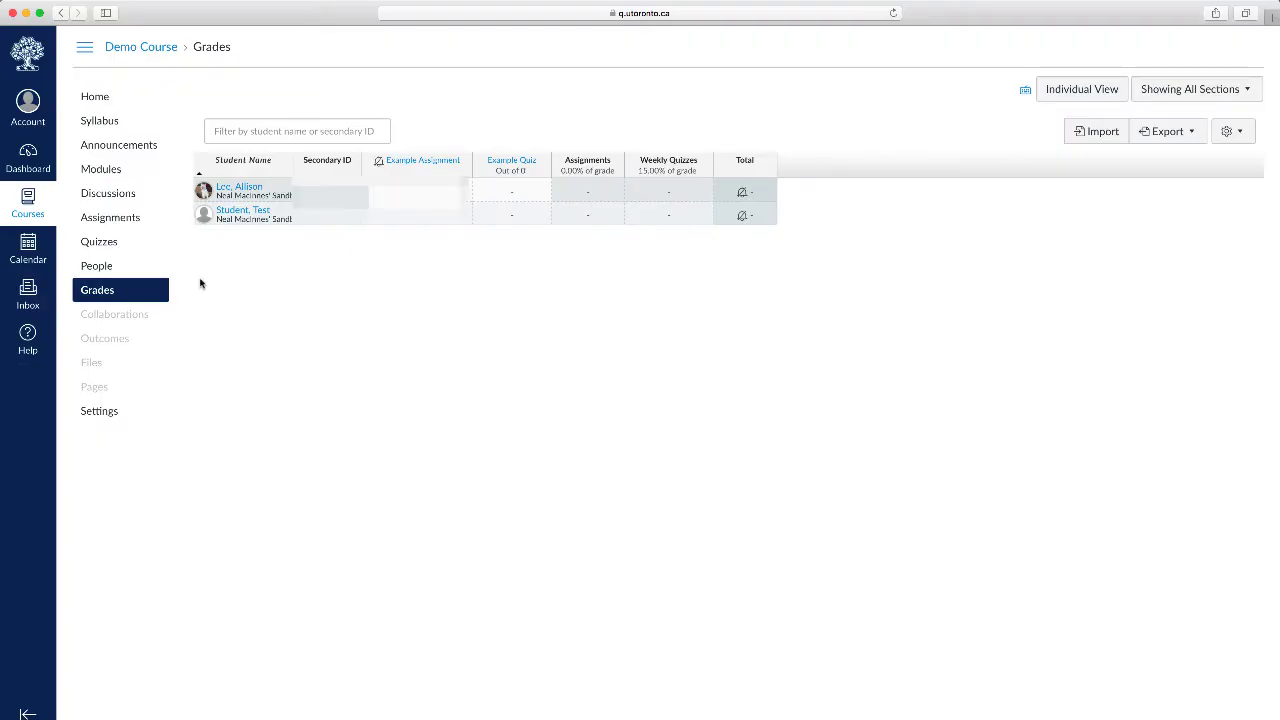
Open the Demo Course's list of people and view the management options for the enrolled student.
click(104, 267)
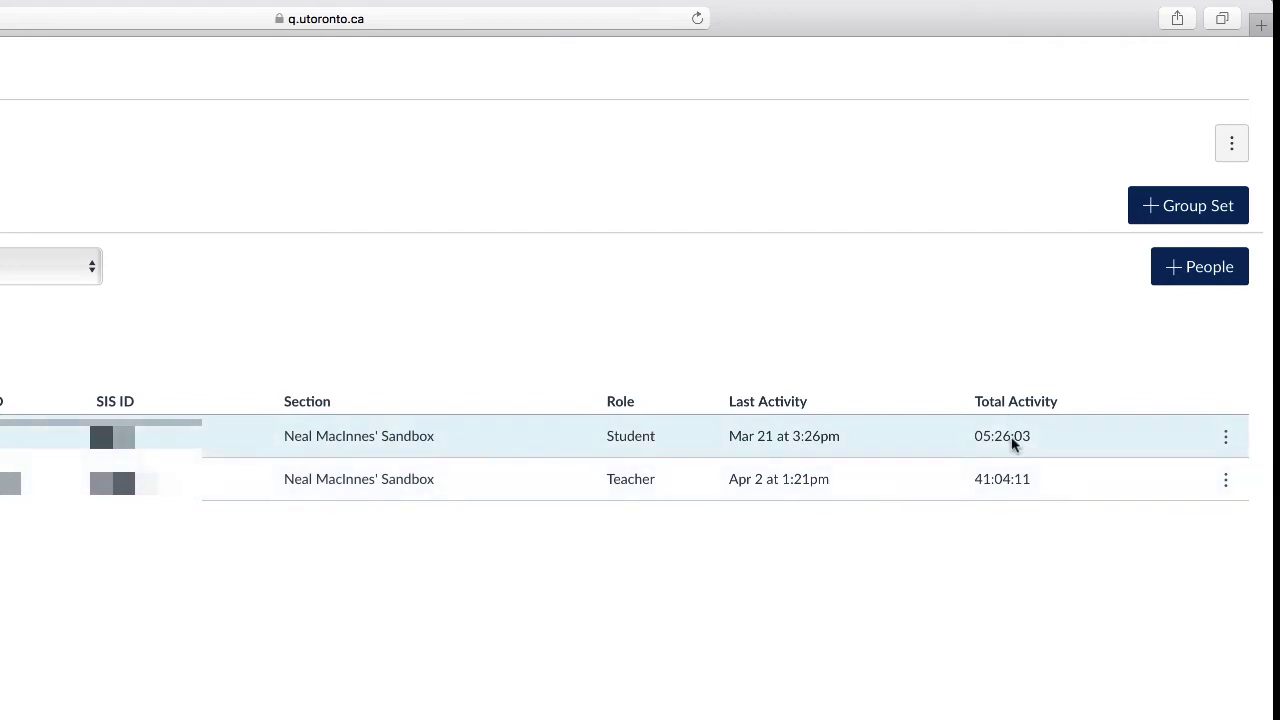
click(1226, 441)
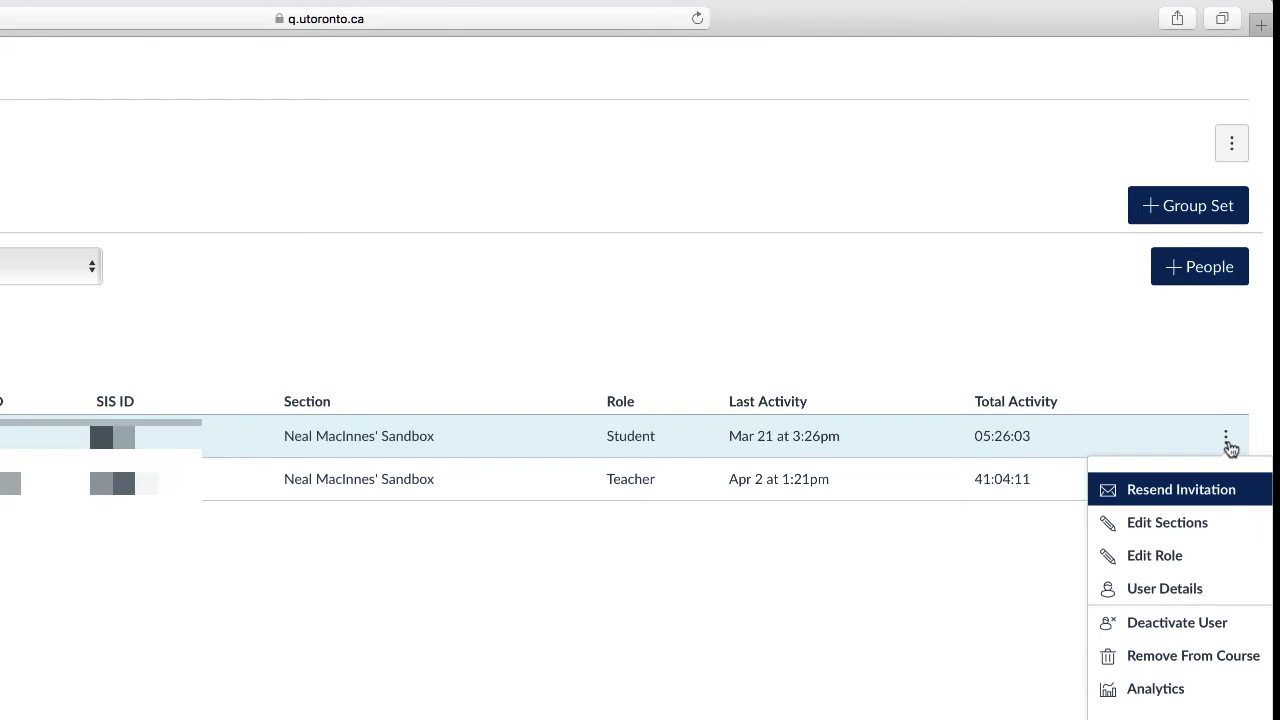
click(939, 326)
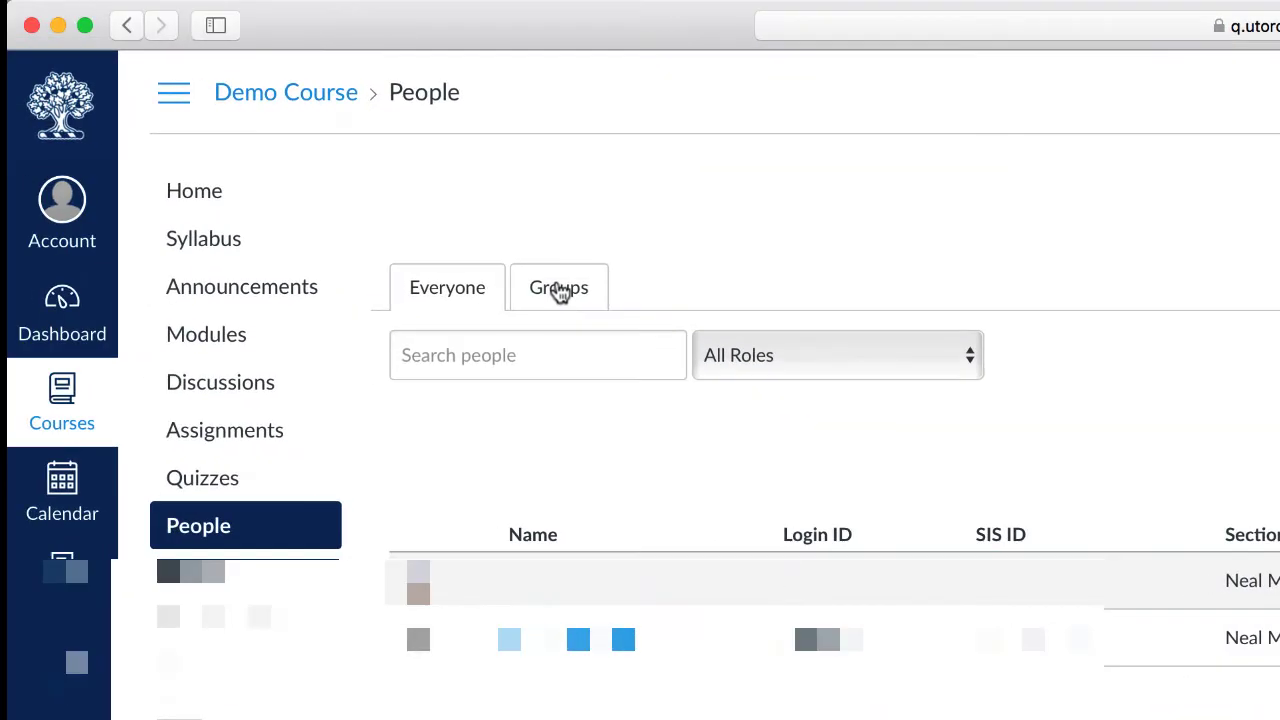
Look at the Student Groups page, return to the people list and view its additional reports and enrollment options.
click(558, 288)
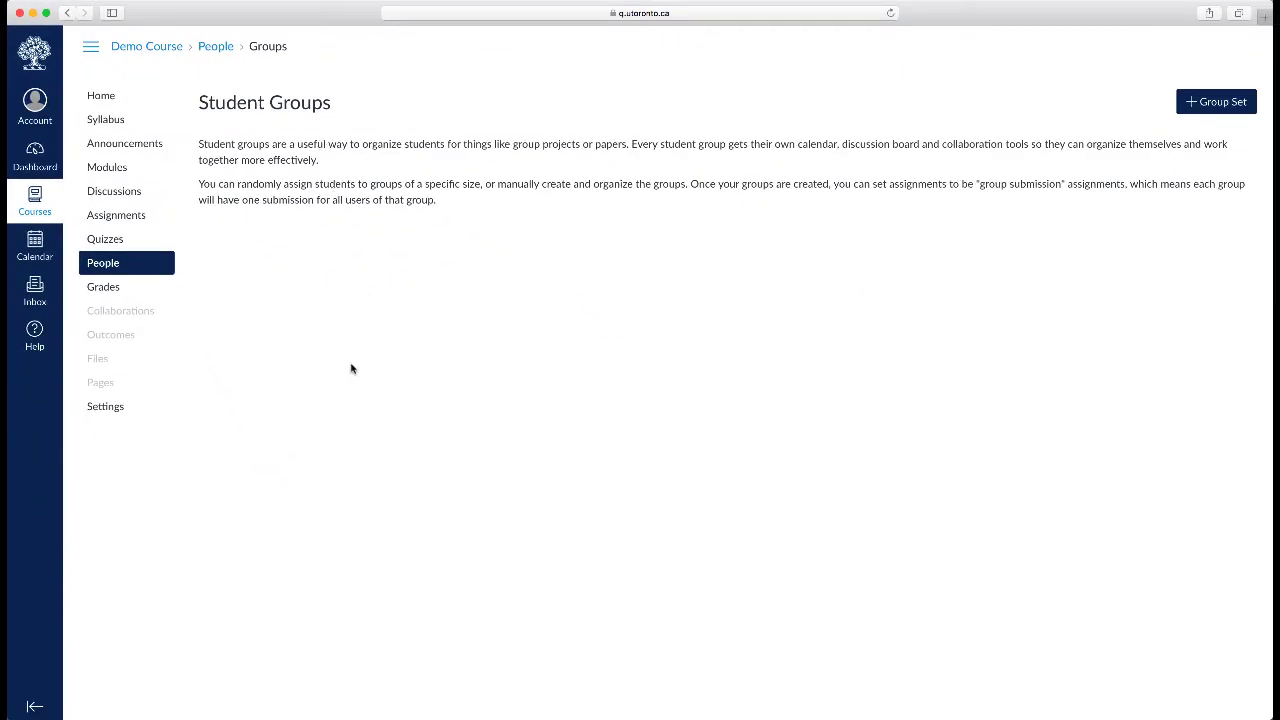
click(216, 46)
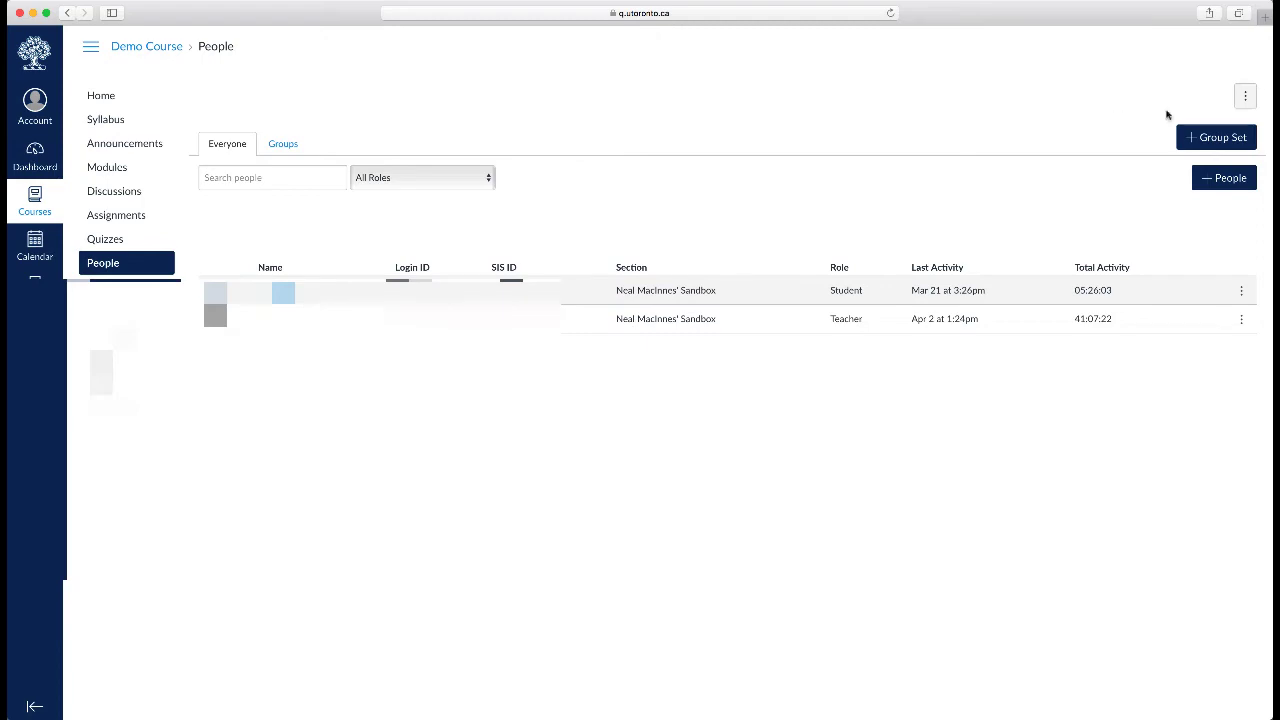
click(1245, 95)
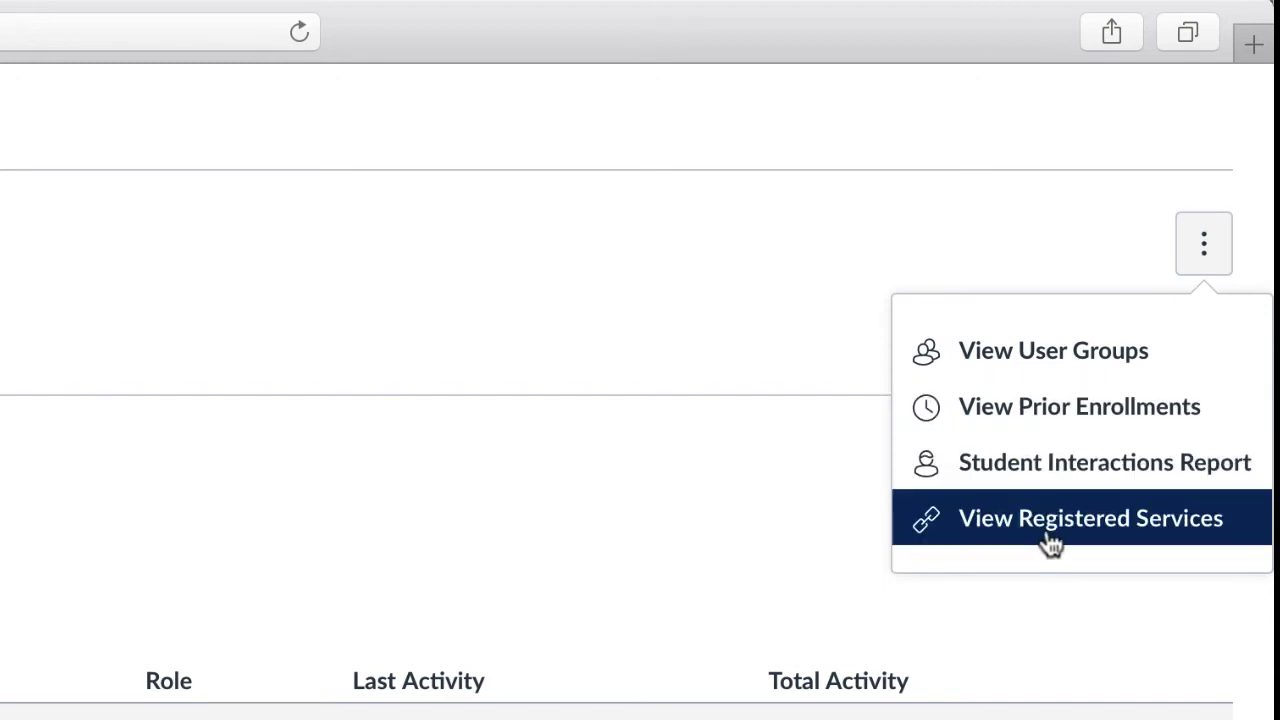
click(1203, 244)
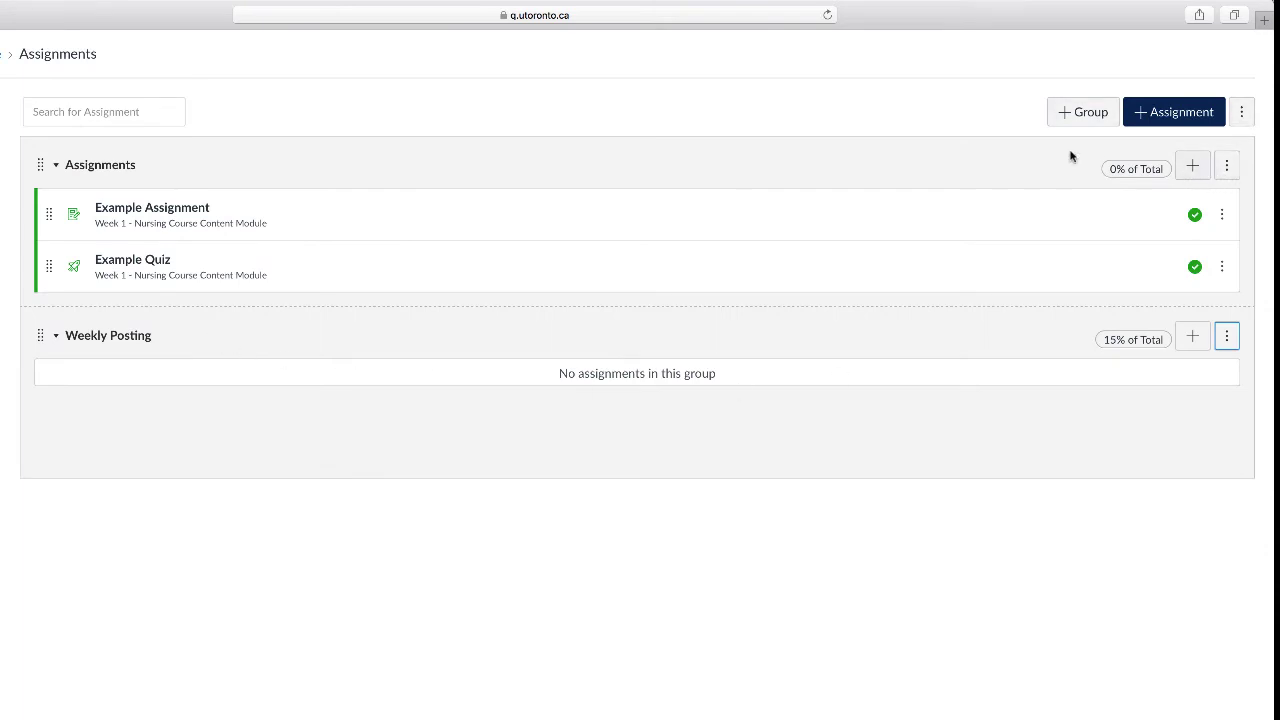
View the Assignment Groups Weight option, and collapse and expand the Assignments group on the assignments page.
click(1245, 112)
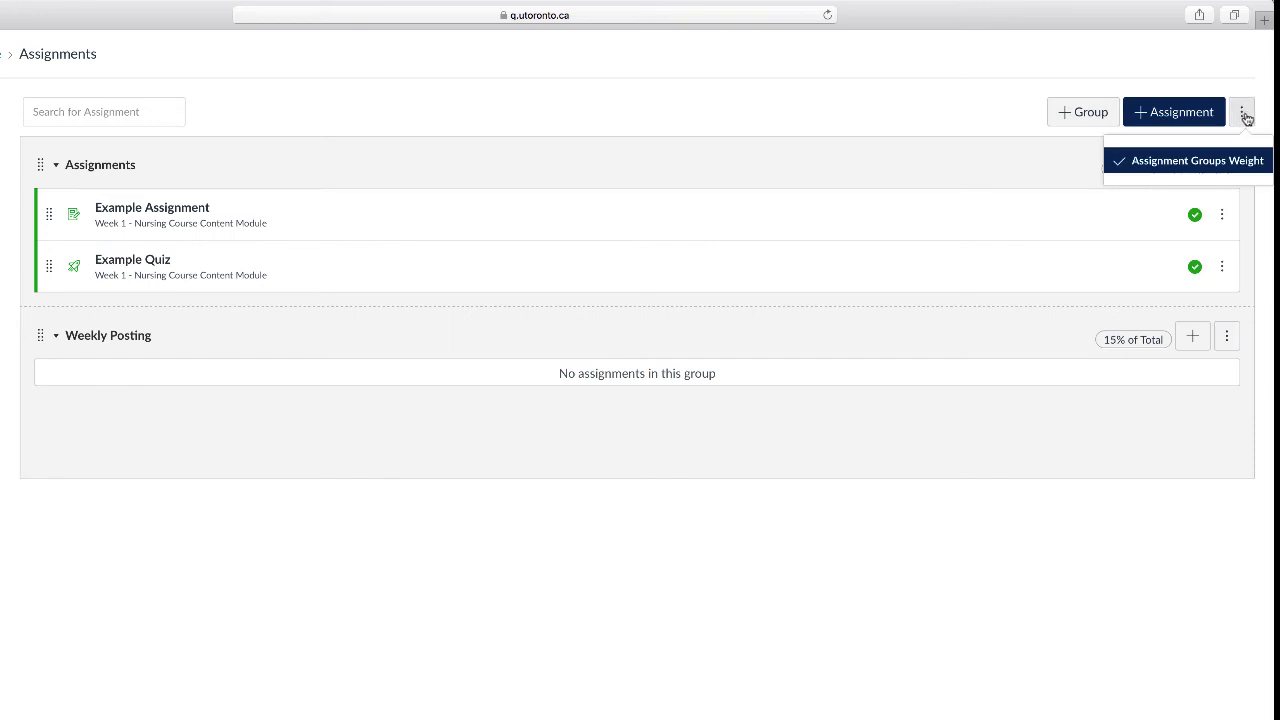
click(947, 109)
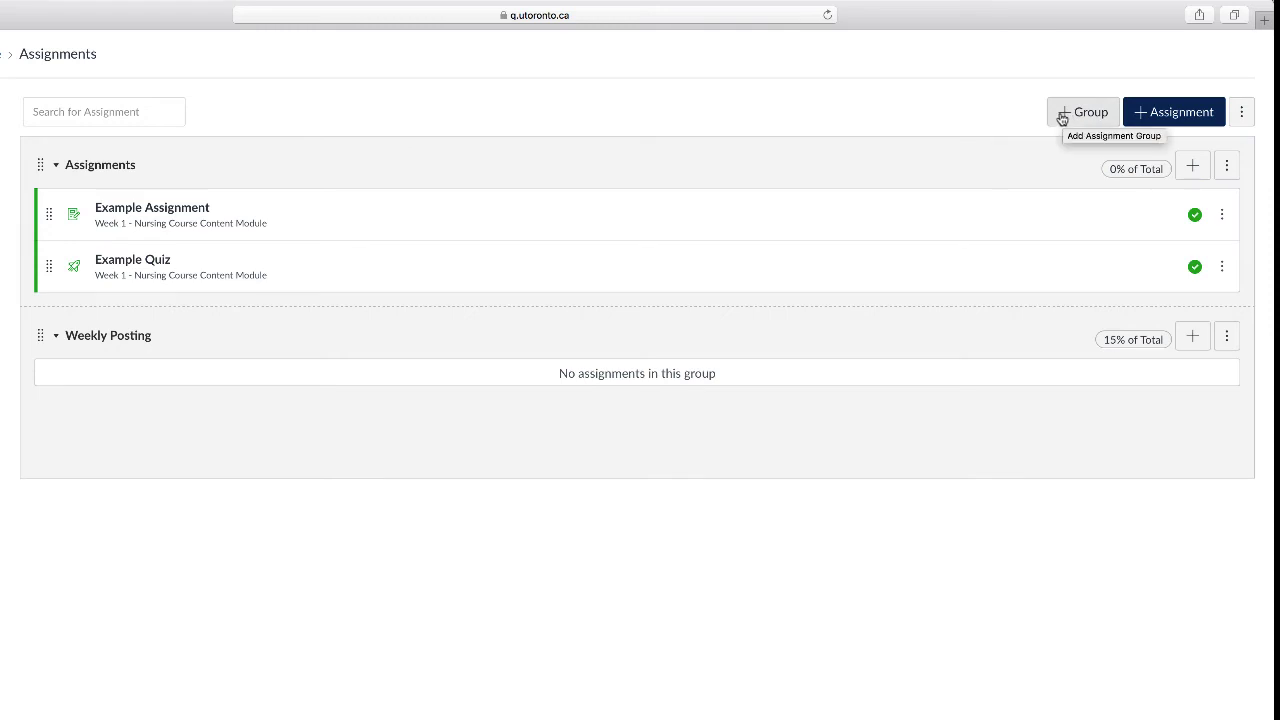
click(57, 168)
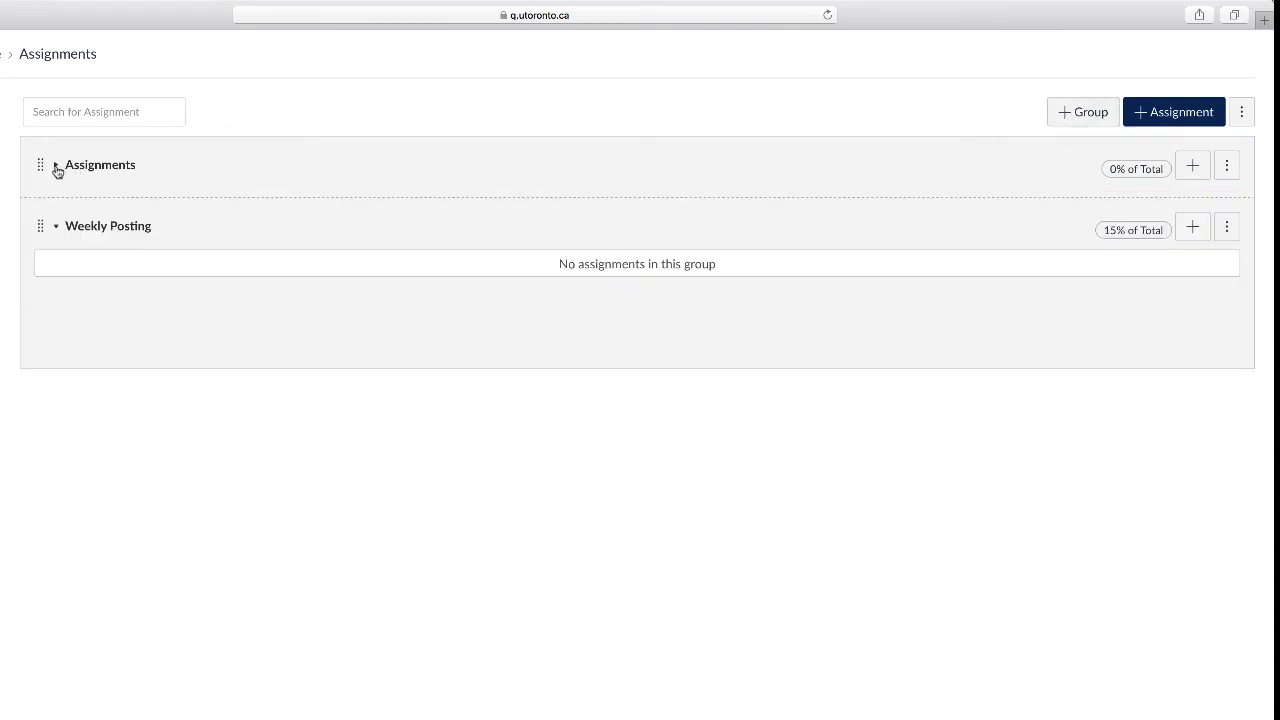
click(61, 170)
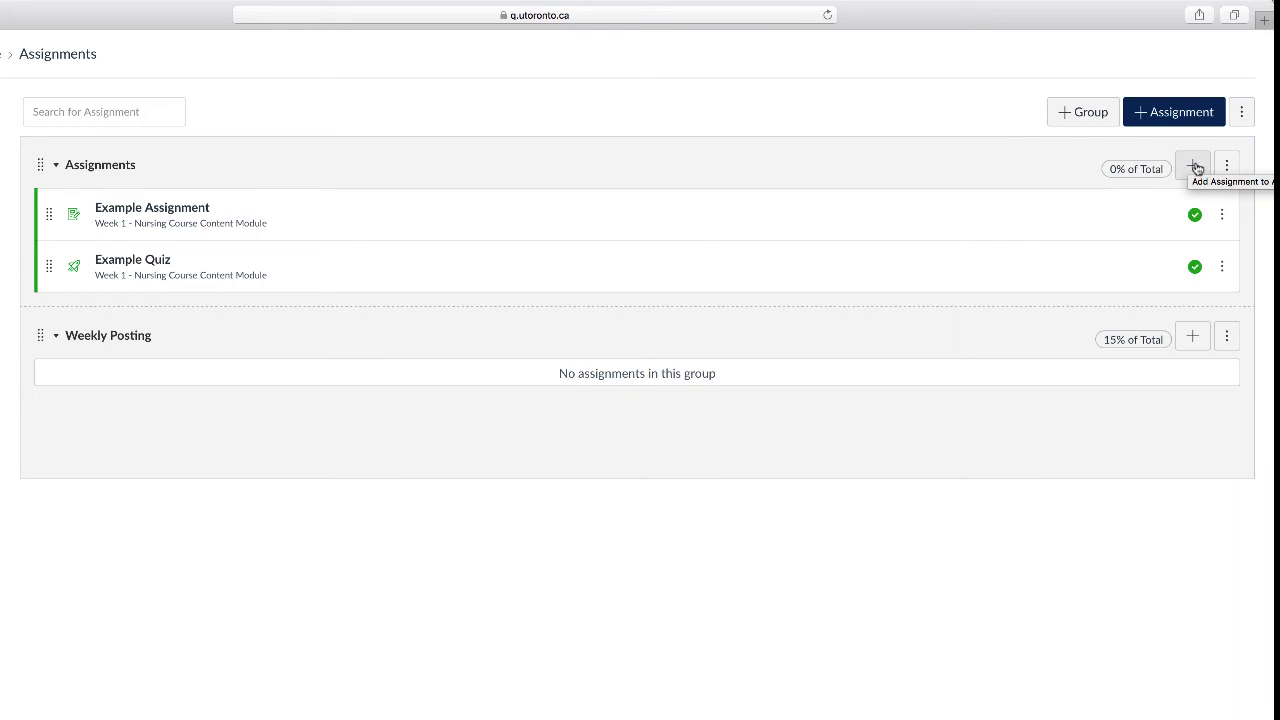
Start a new assignment and review its points, submission type, group, peer review, grading and due date settings.
click(1186, 117)
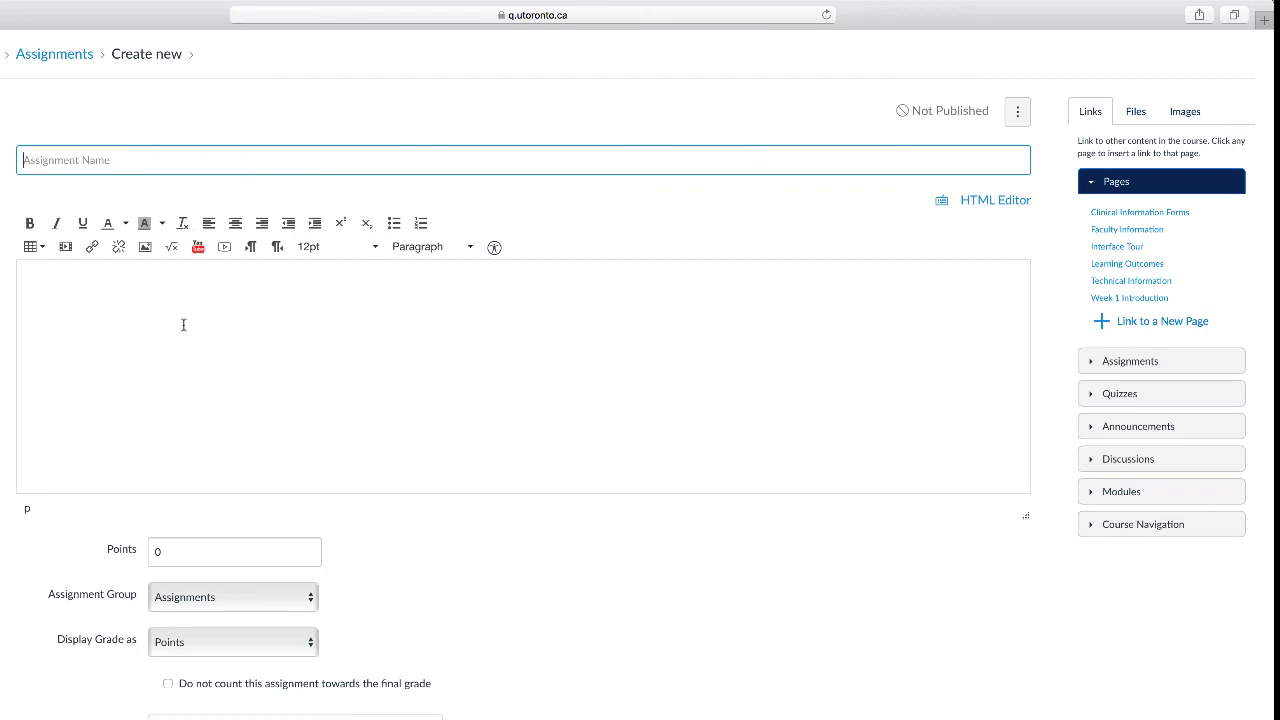
scroll(560, 592, down, 5)
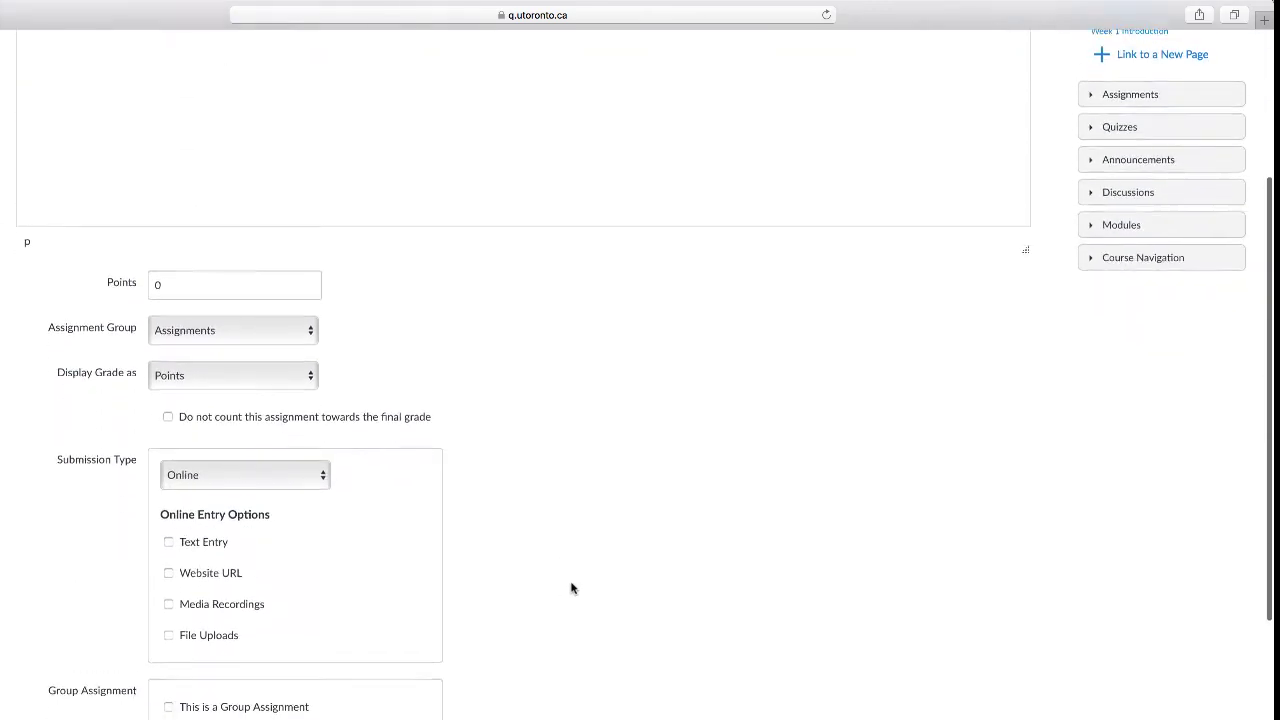
scroll(571, 588, down, 1)
scroll(409, 263, down, 1)
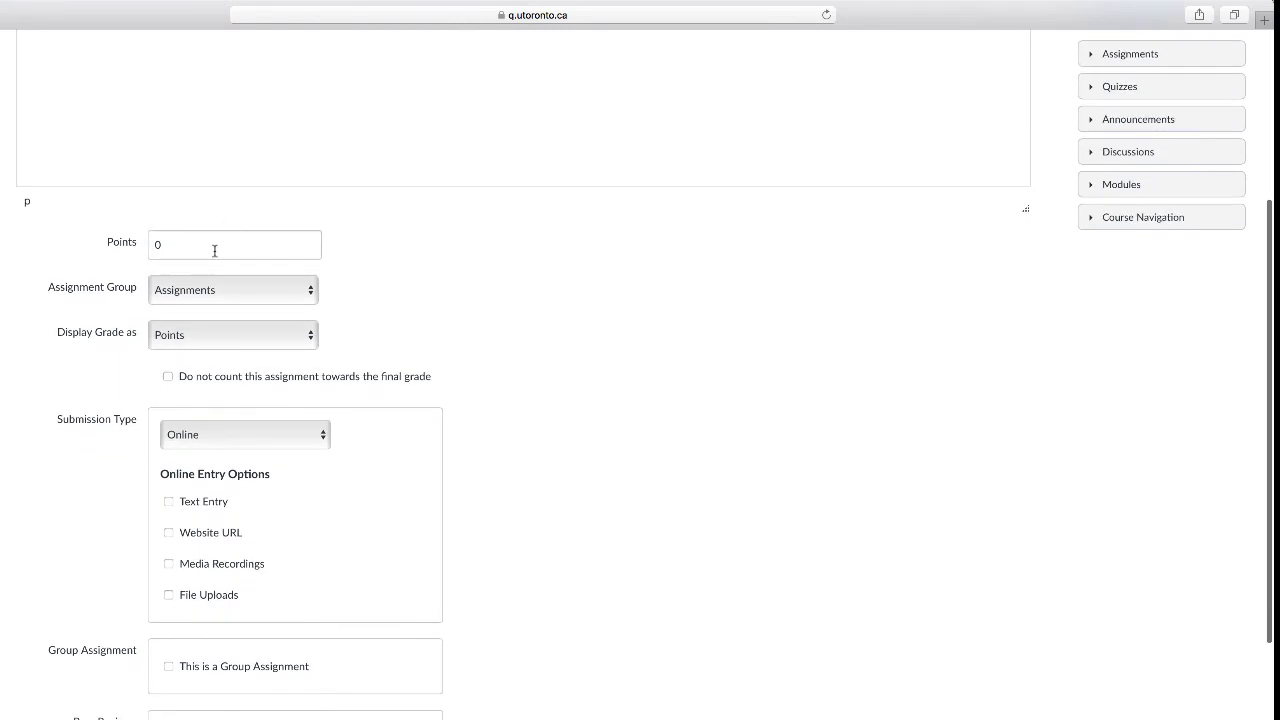
scroll(472, 410, down, 5)
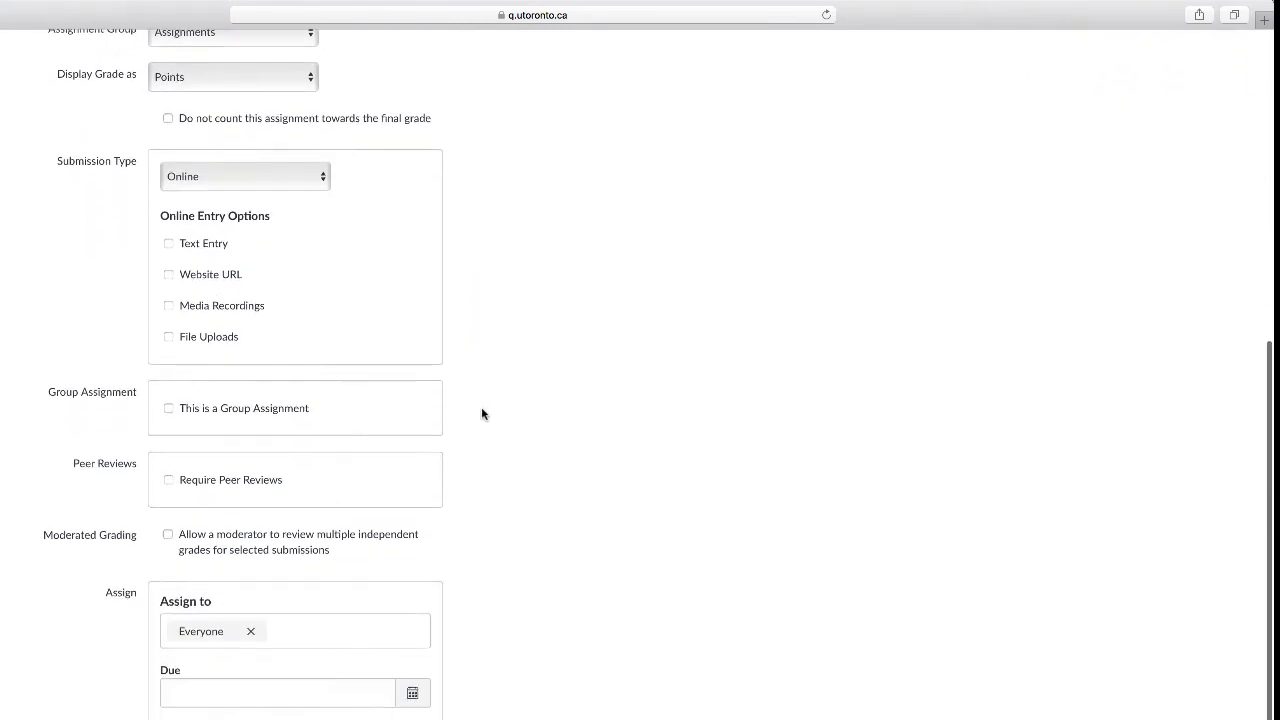
scroll(484, 414, down, 2)
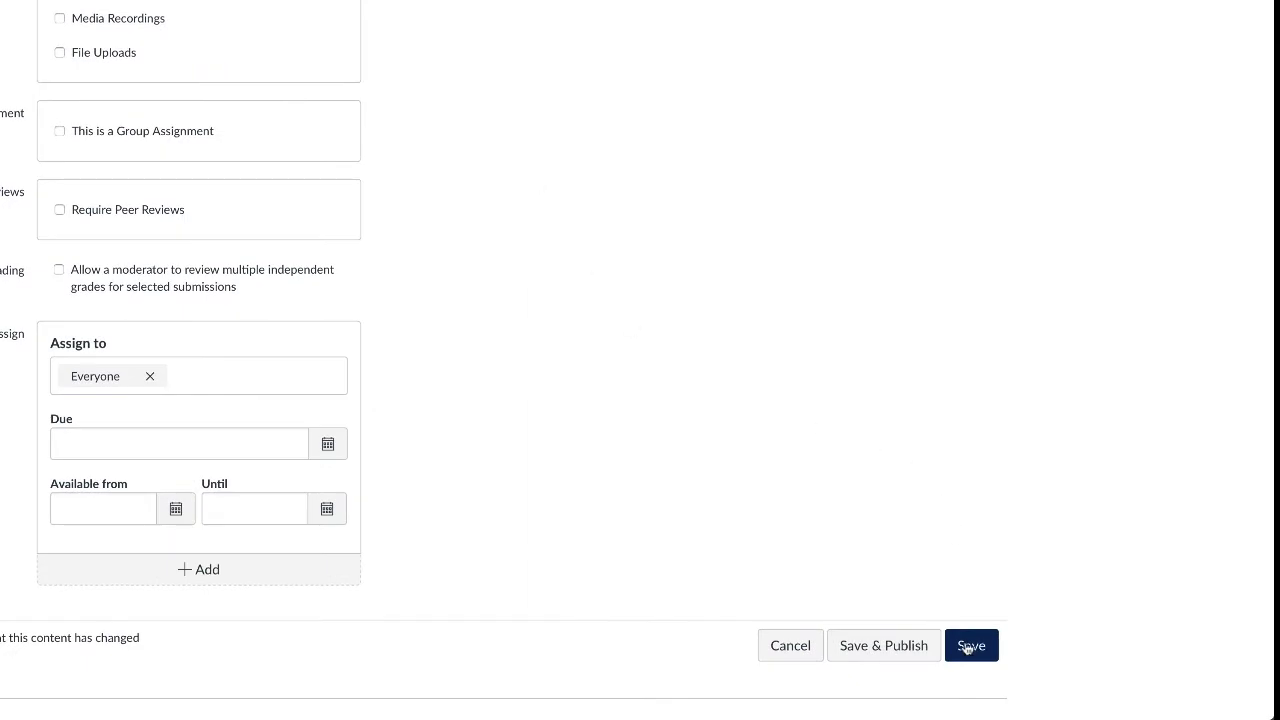
click(862, 649)
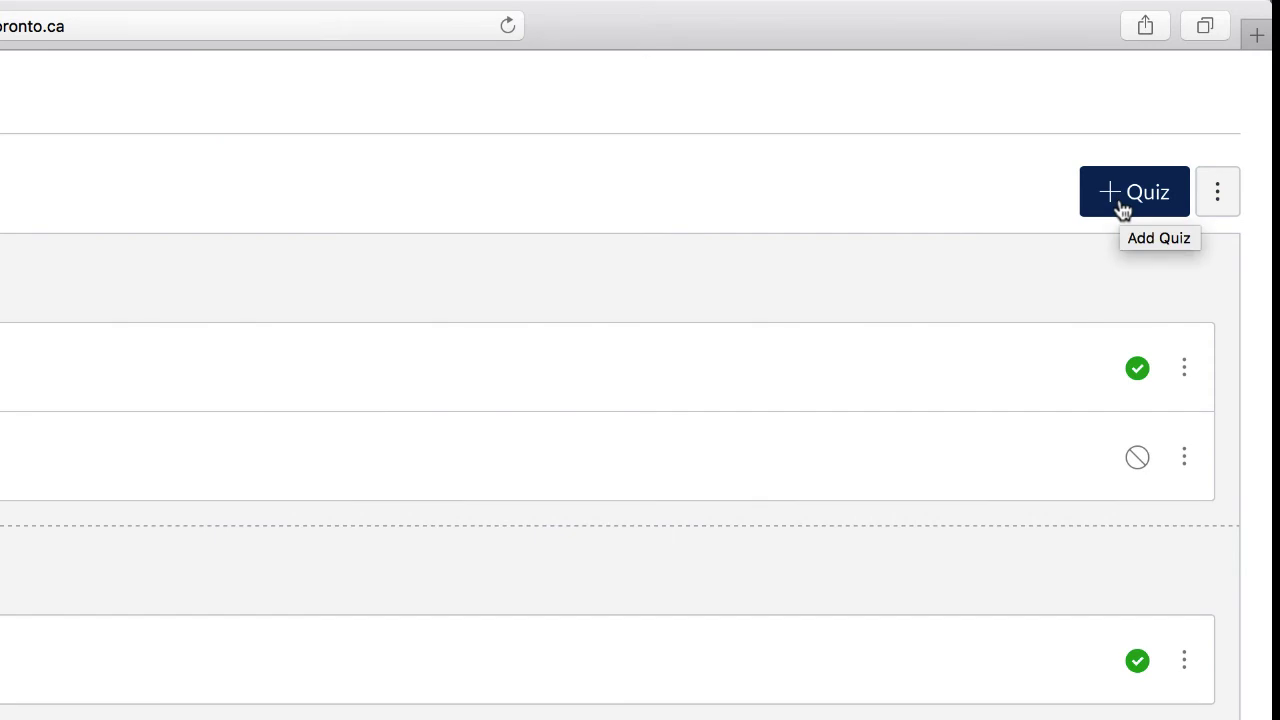
View the question bank management option for quizzes and start a new quiz.
click(1219, 200)
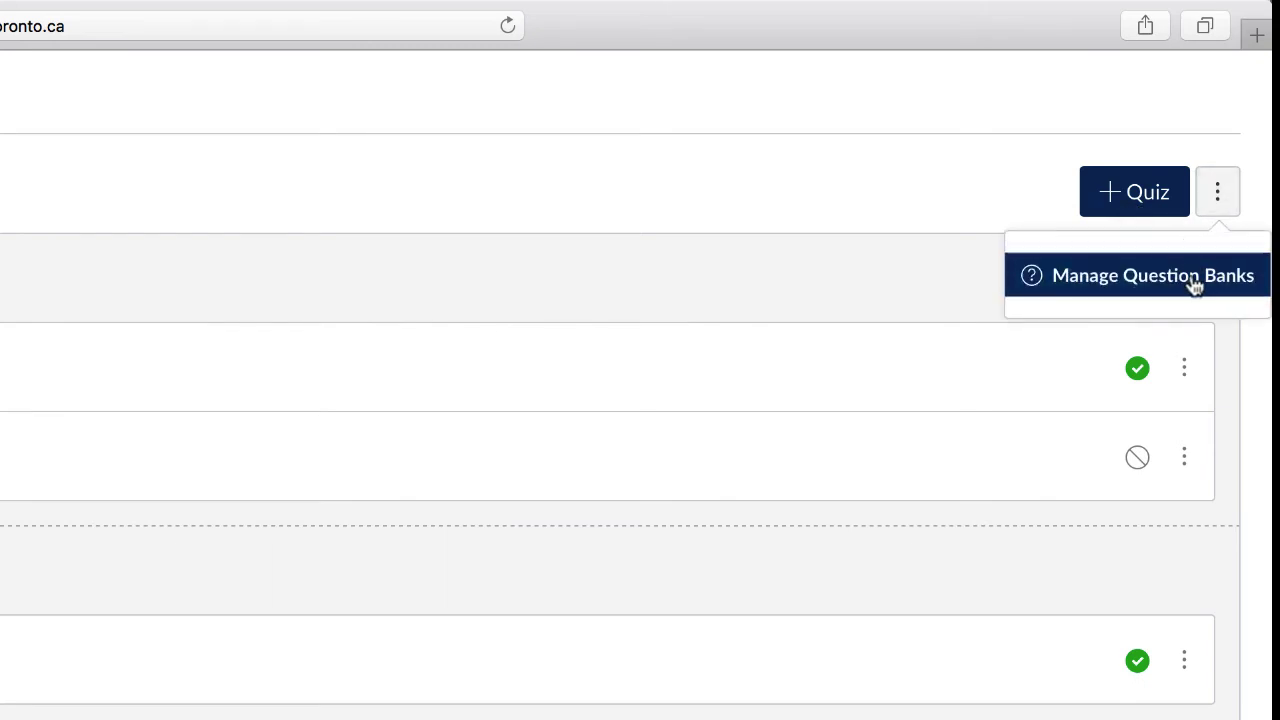
click(1139, 199)
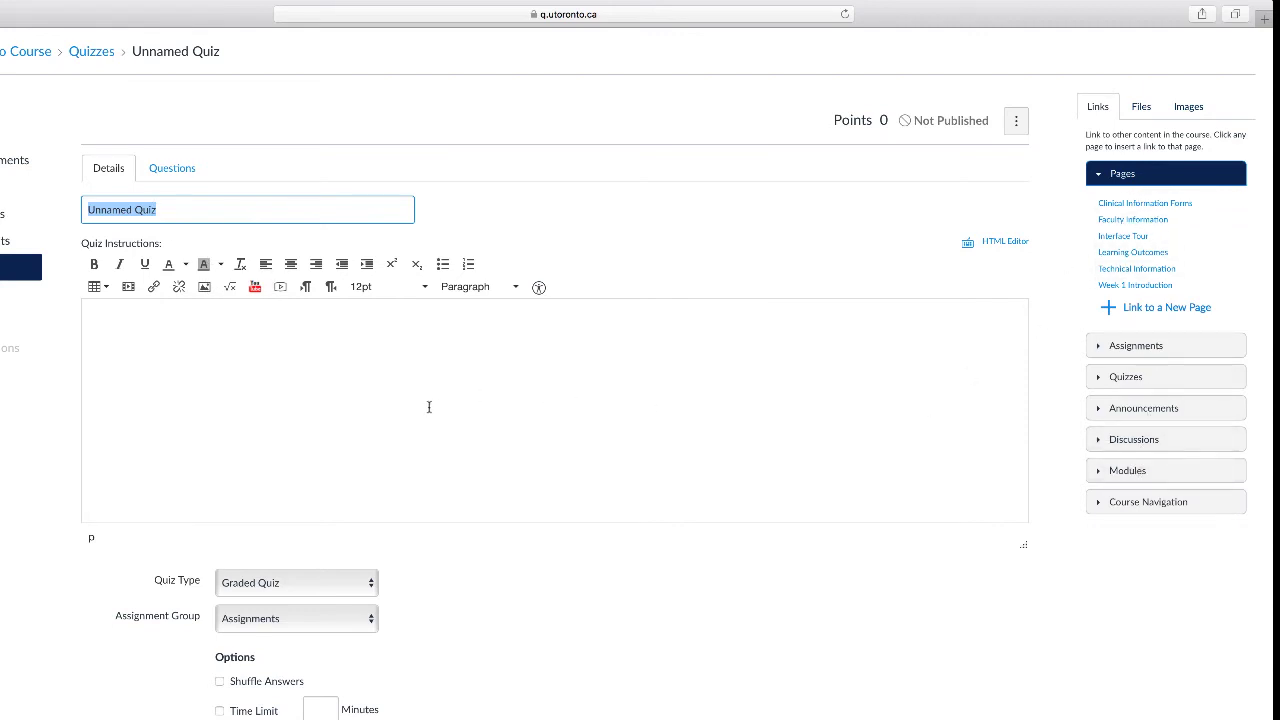
click(155, 349)
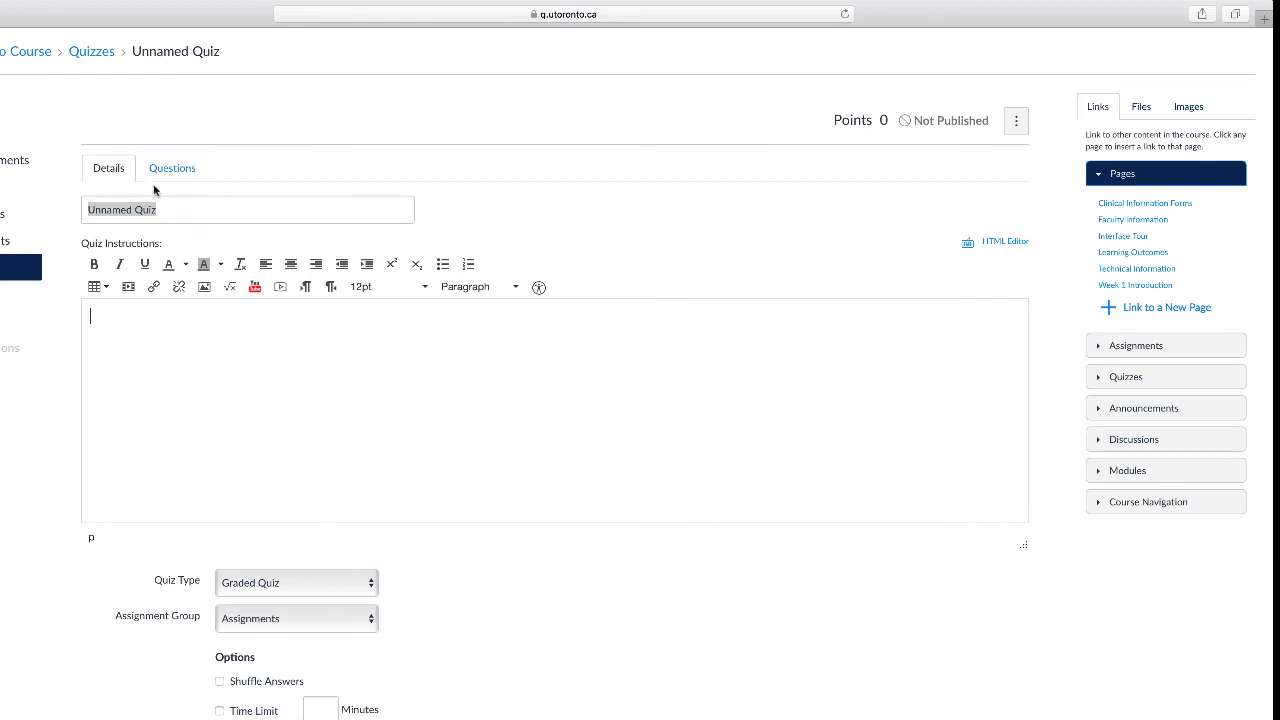
Review the new quiz's options, restrictions and assignment dates, and look at the ways to add questions to it.
scroll(370, 461, down, 10)
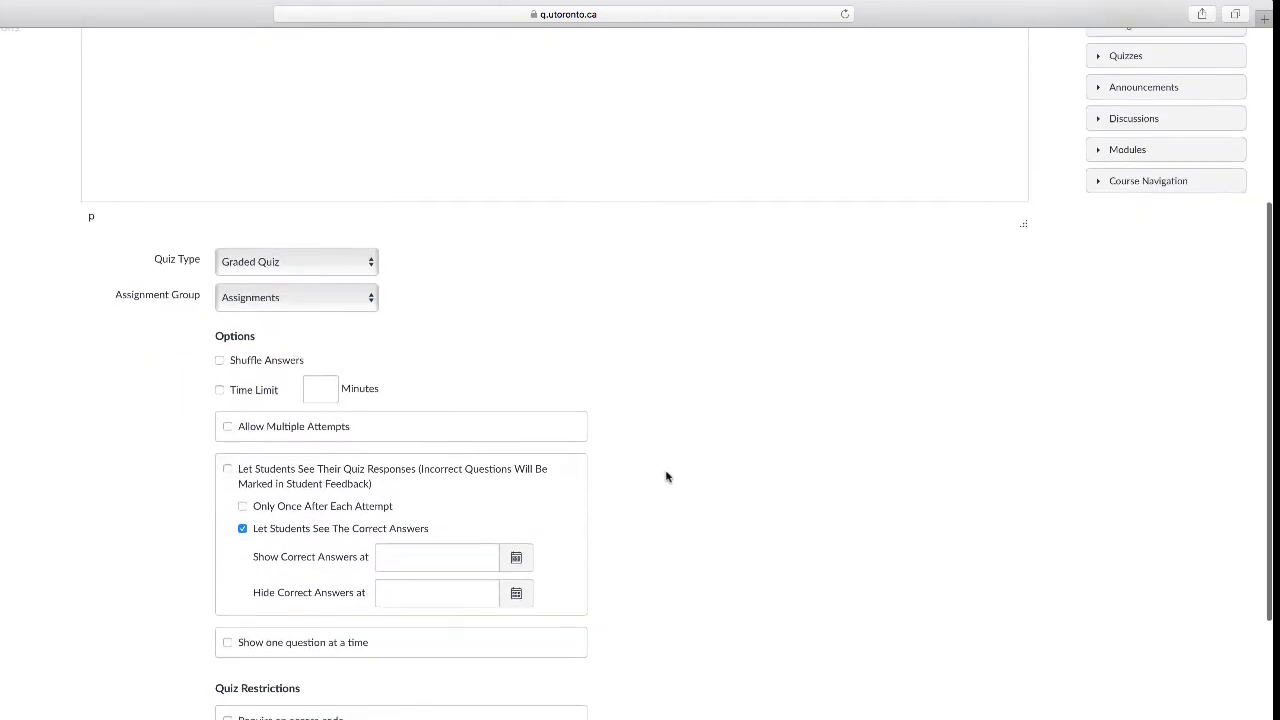
scroll(684, 484, down, 1)
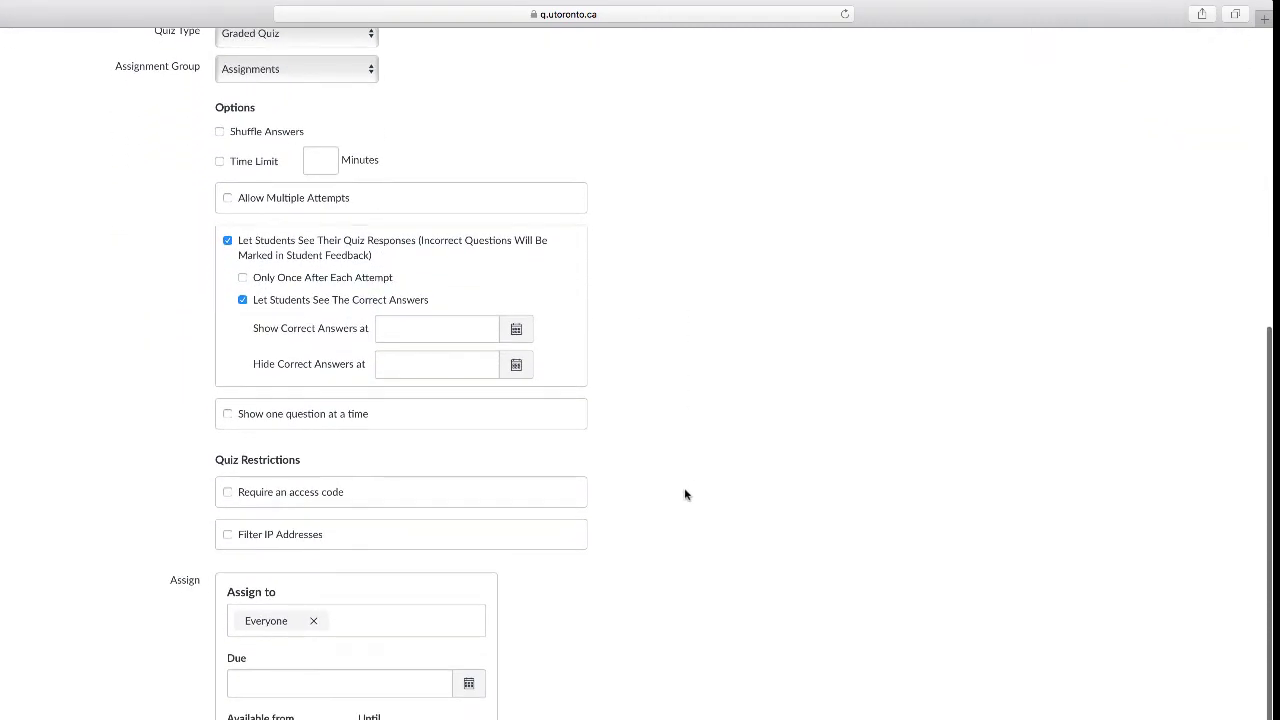
scroll(710, 462, down, 1)
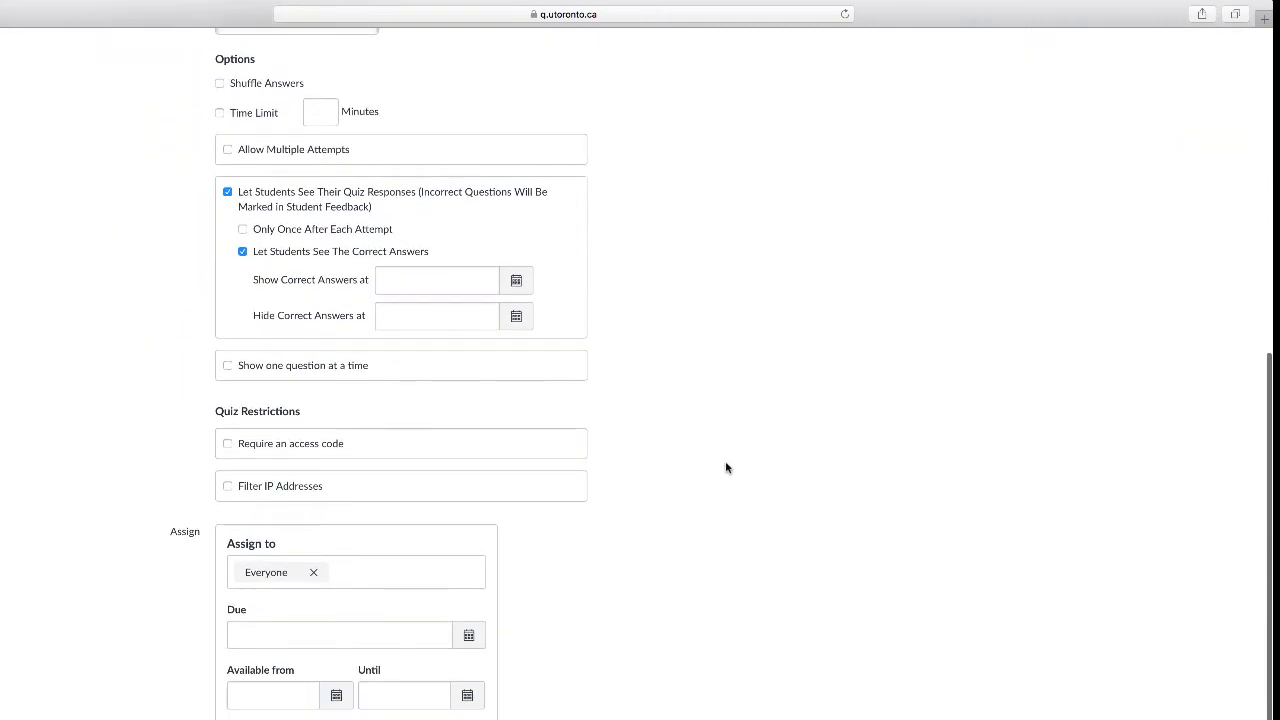
scroll(727, 468, up, 12)
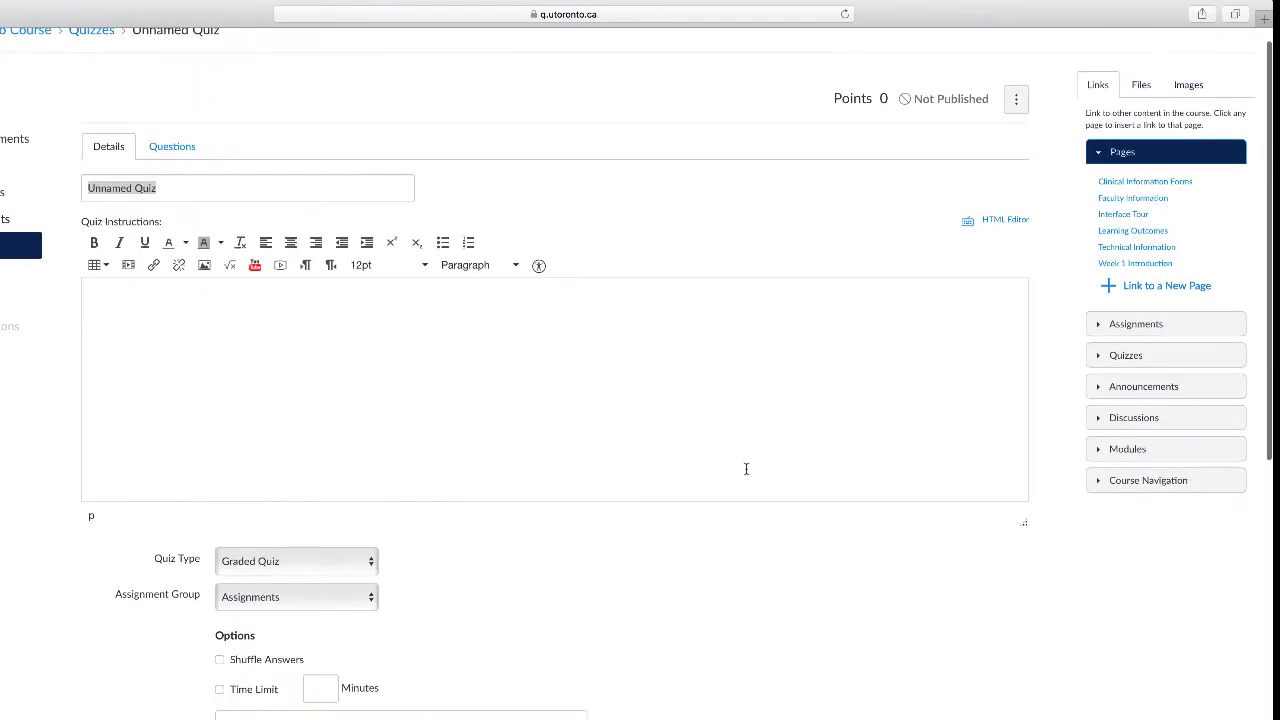
click(185, 158)
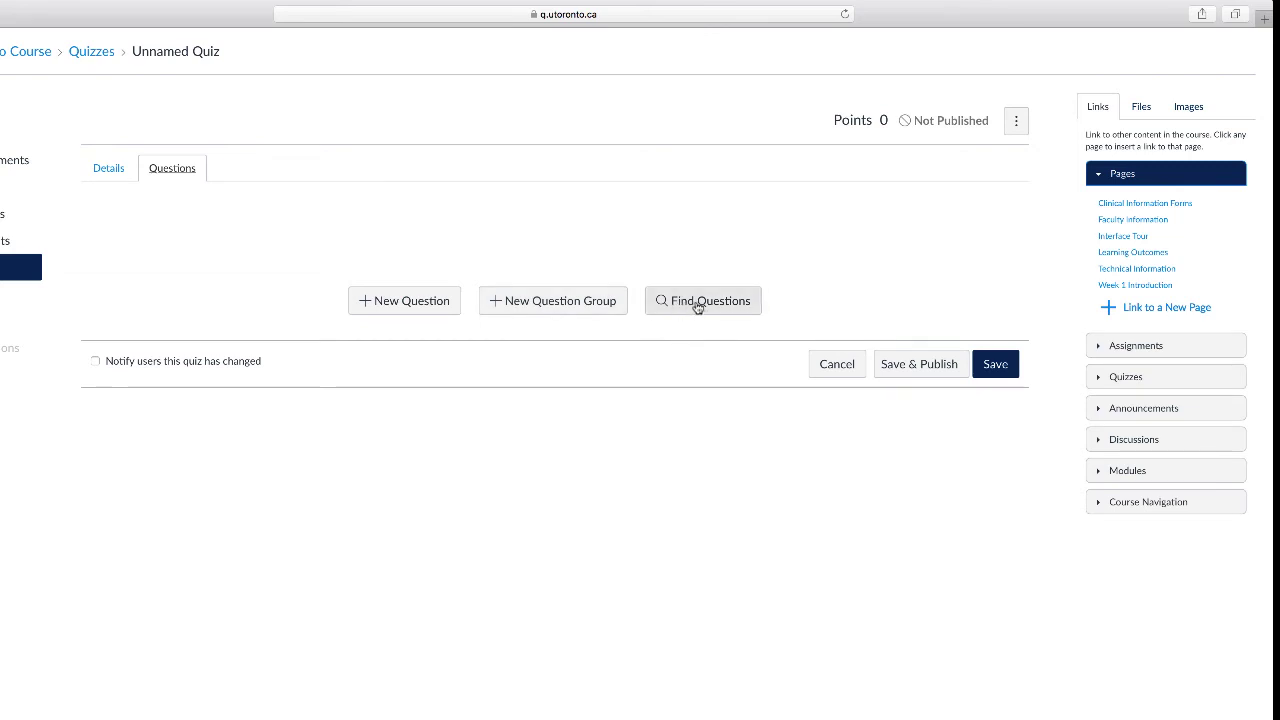
click(110, 168)
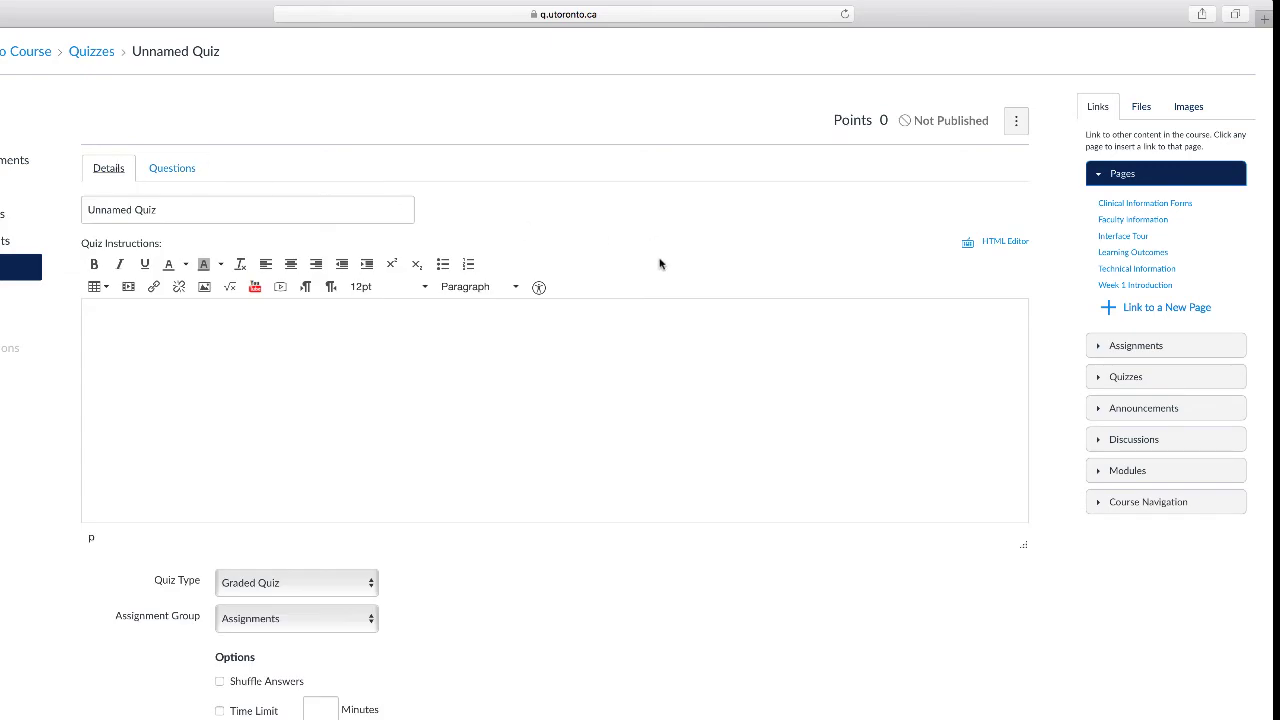
Review the new quiz form down to its cancel, save and publish choices.
scroll(745, 344, down, 10)
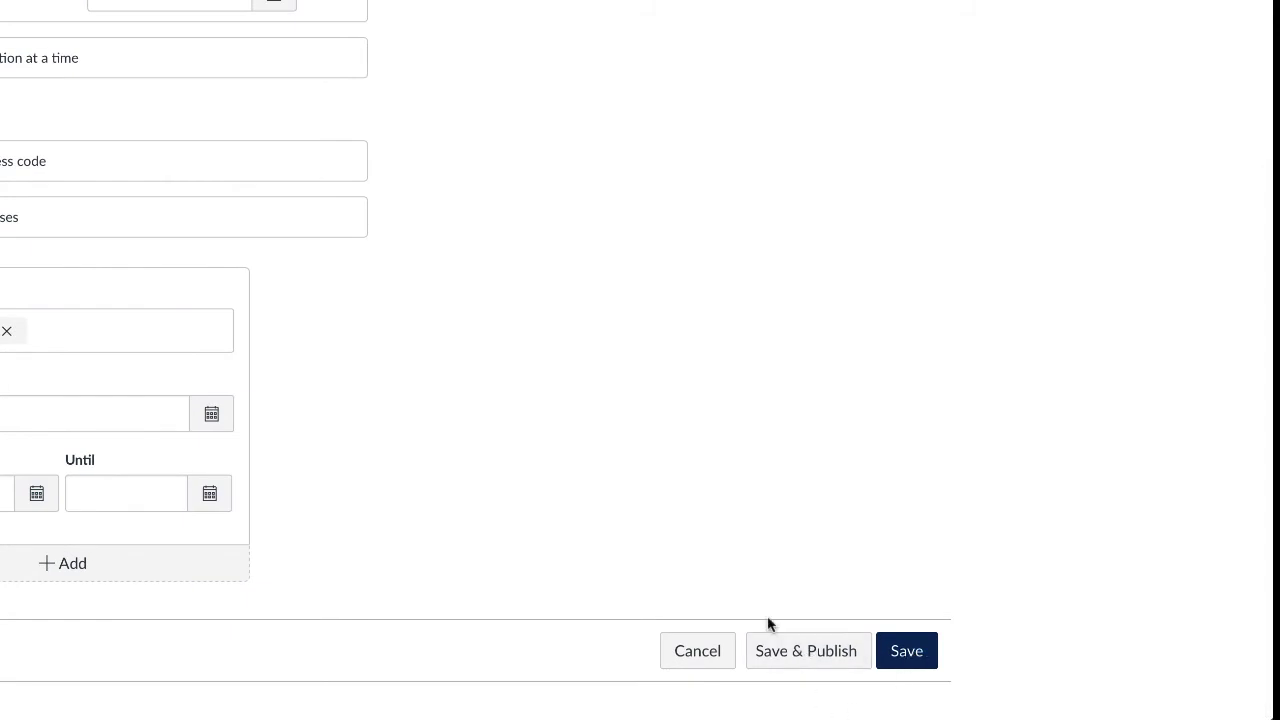
scroll(697, 517, up, 6)
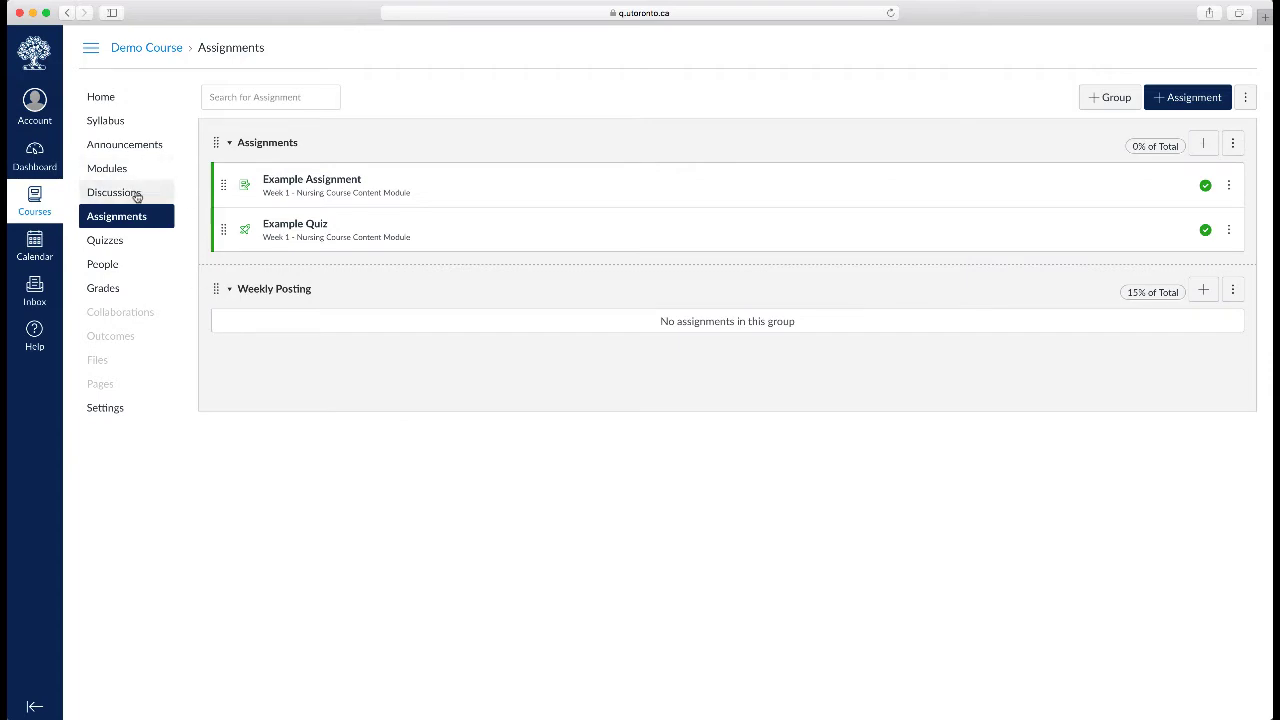
Open the course's discussions and toggle the Unread and Assignments filters on and off.
click(137, 195)
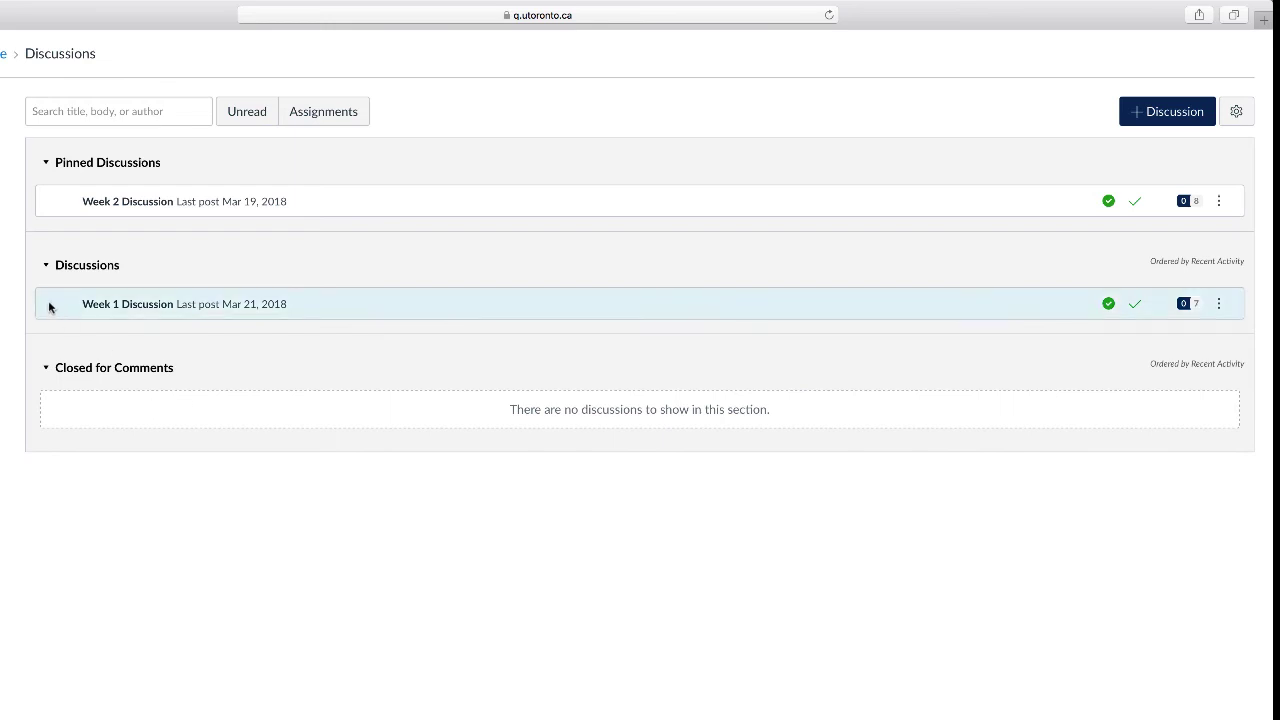
drag(46, 306, 84, 300)
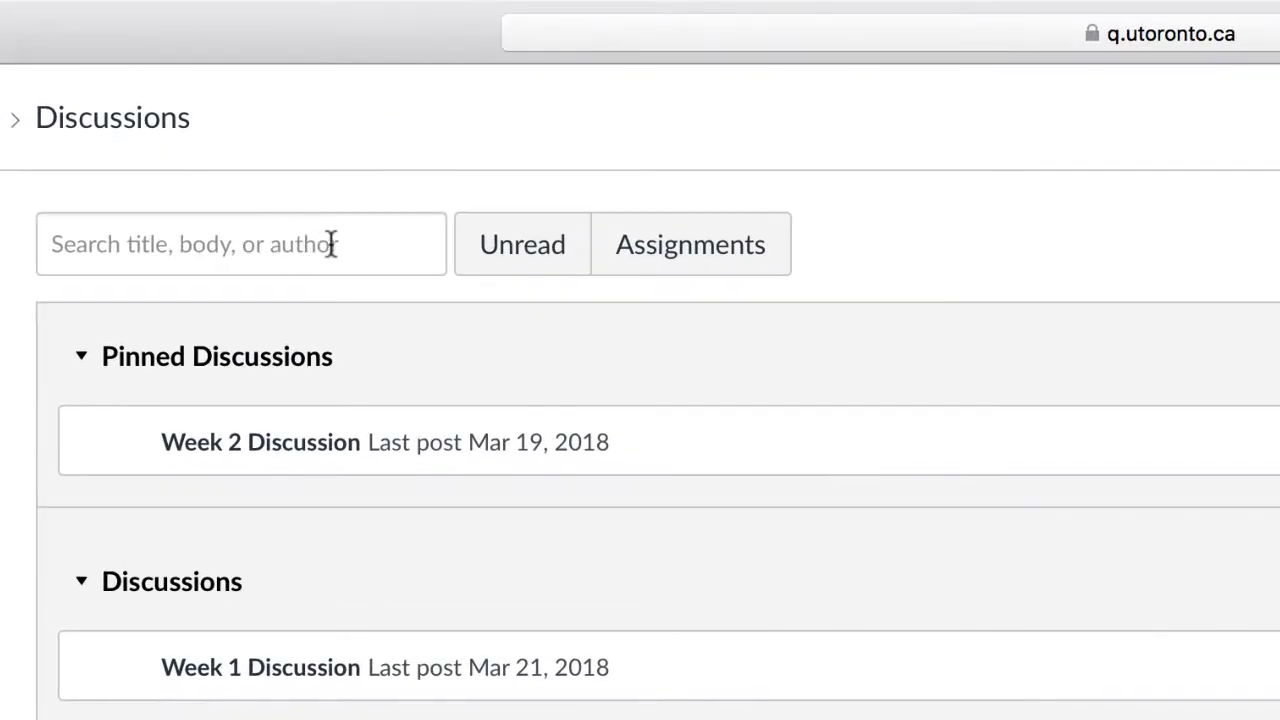
click(557, 260)
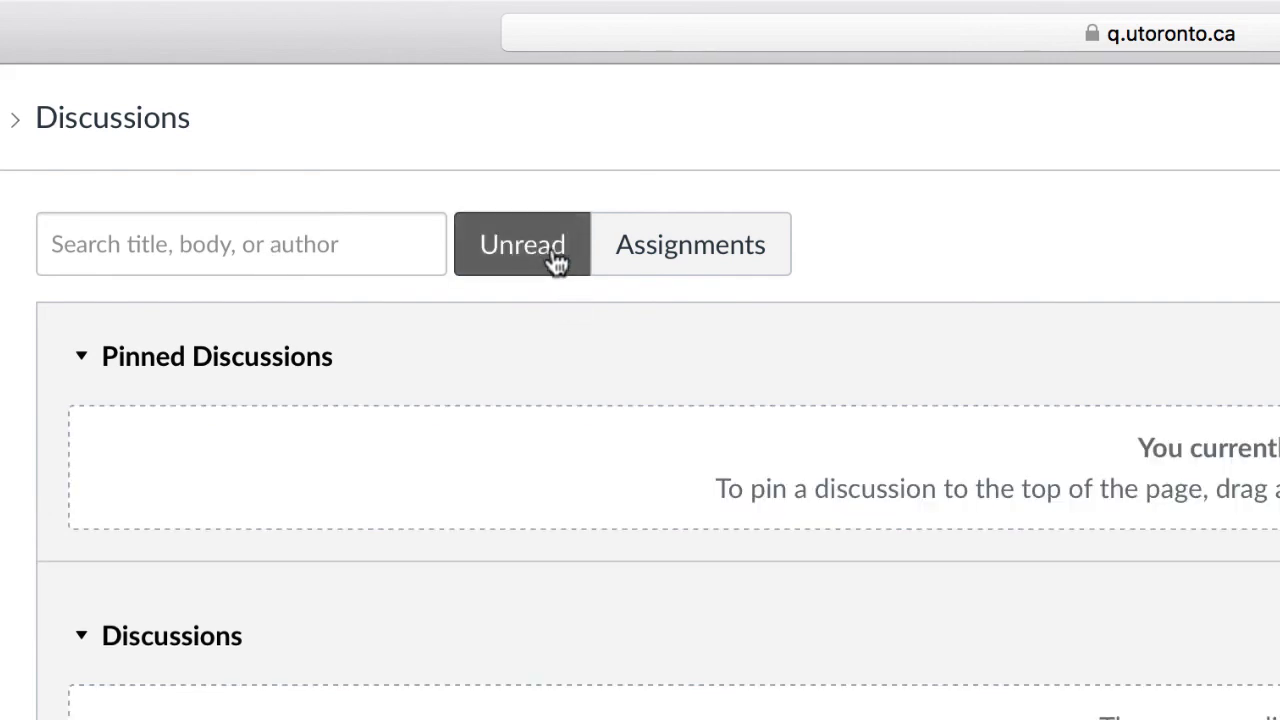
click(557, 260)
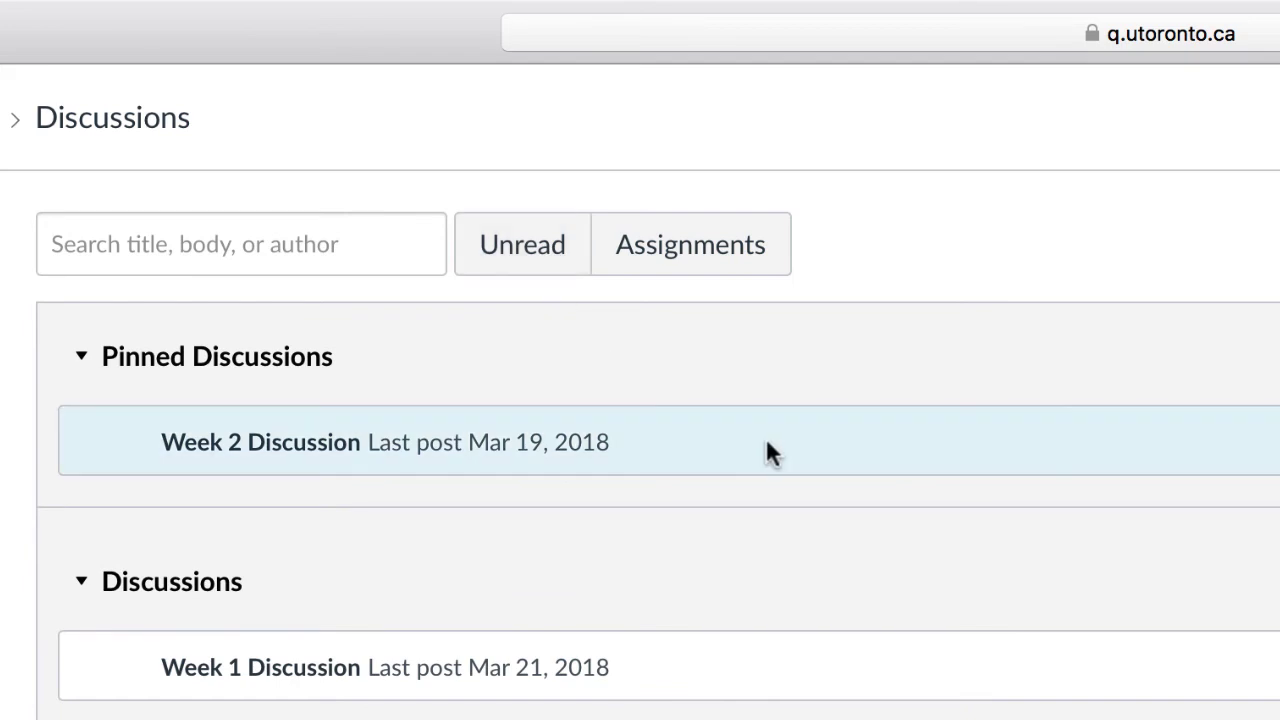
click(757, 258)
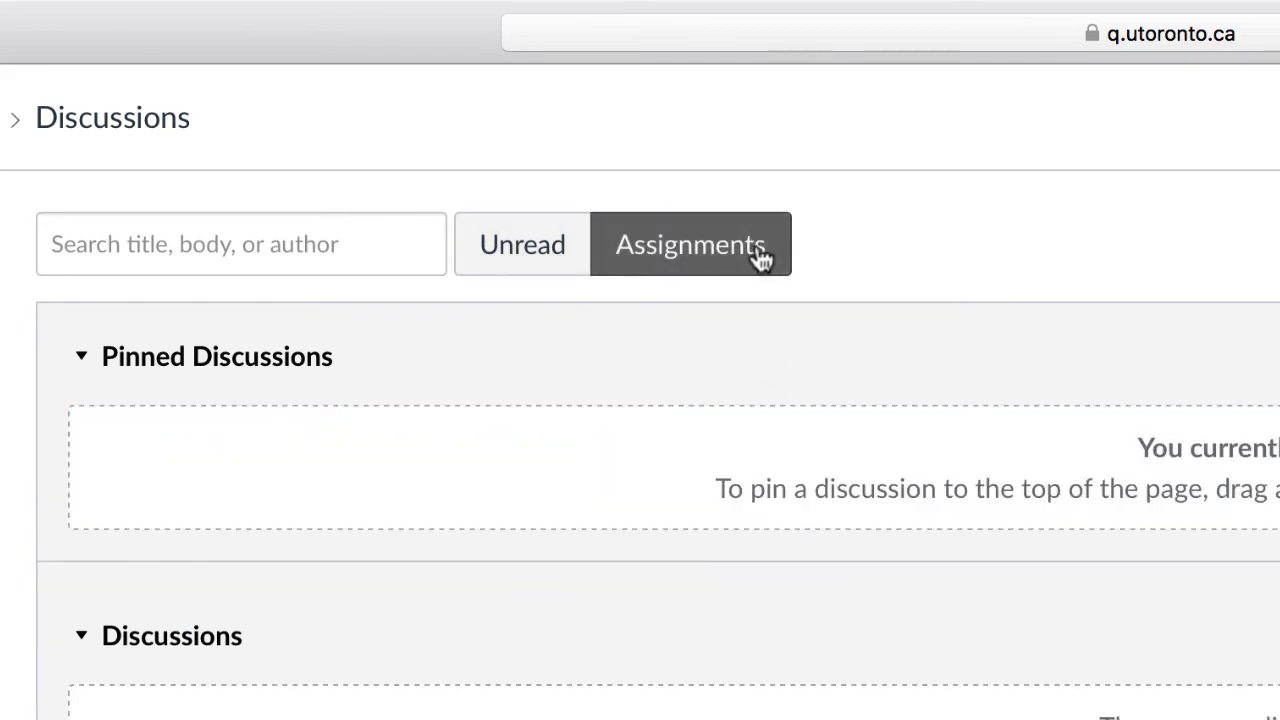
click(762, 258)
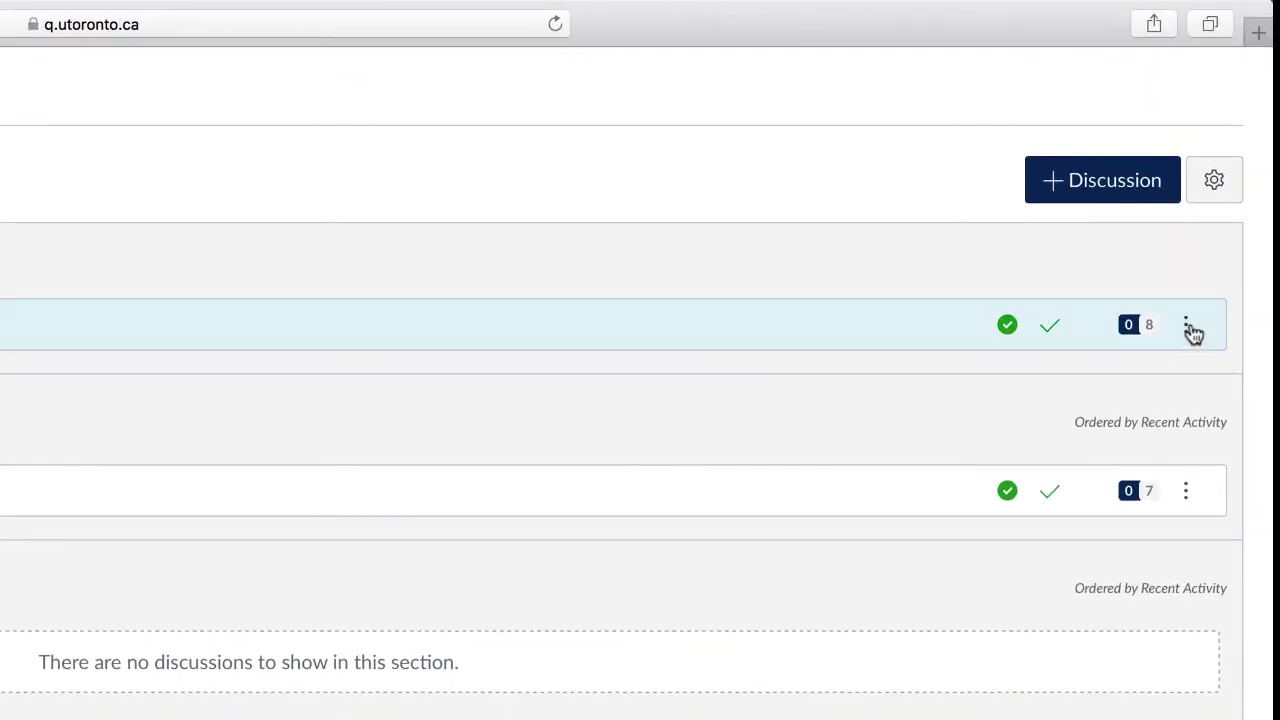
View the pinned Week 2 Discussion's management options, then review the discussions settings and save them without changes.
click(1187, 330)
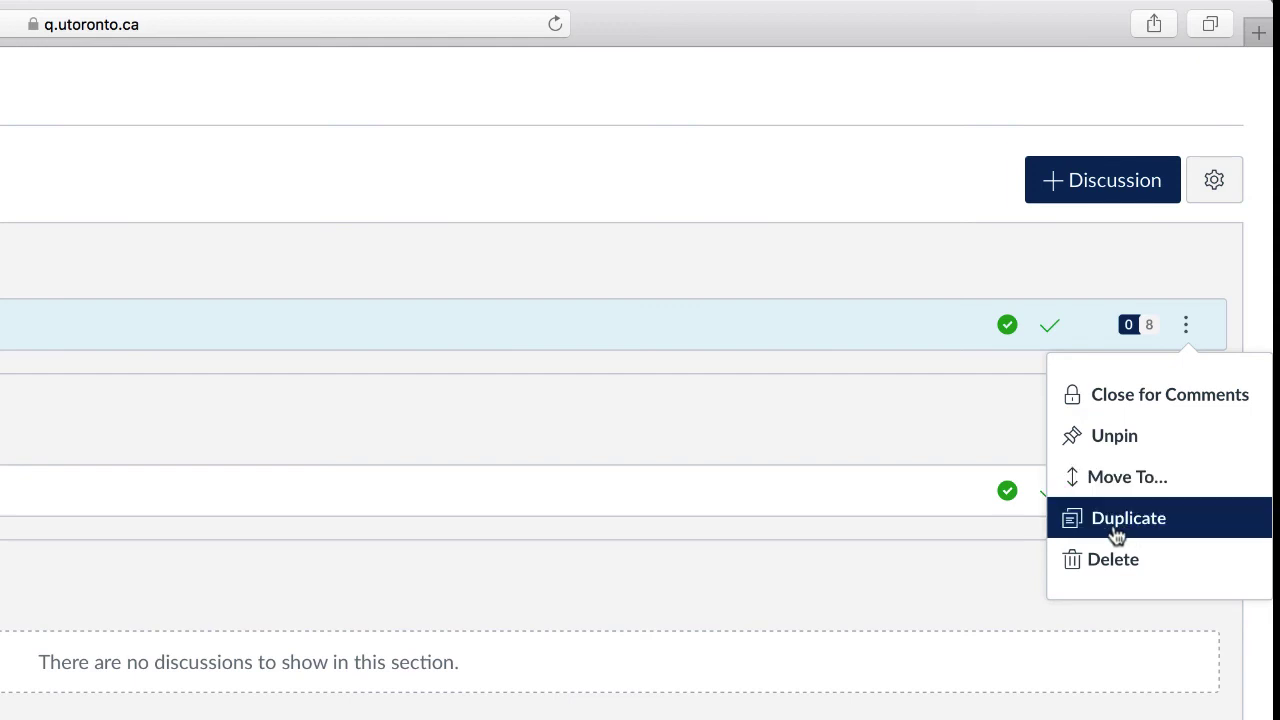
click(928, 178)
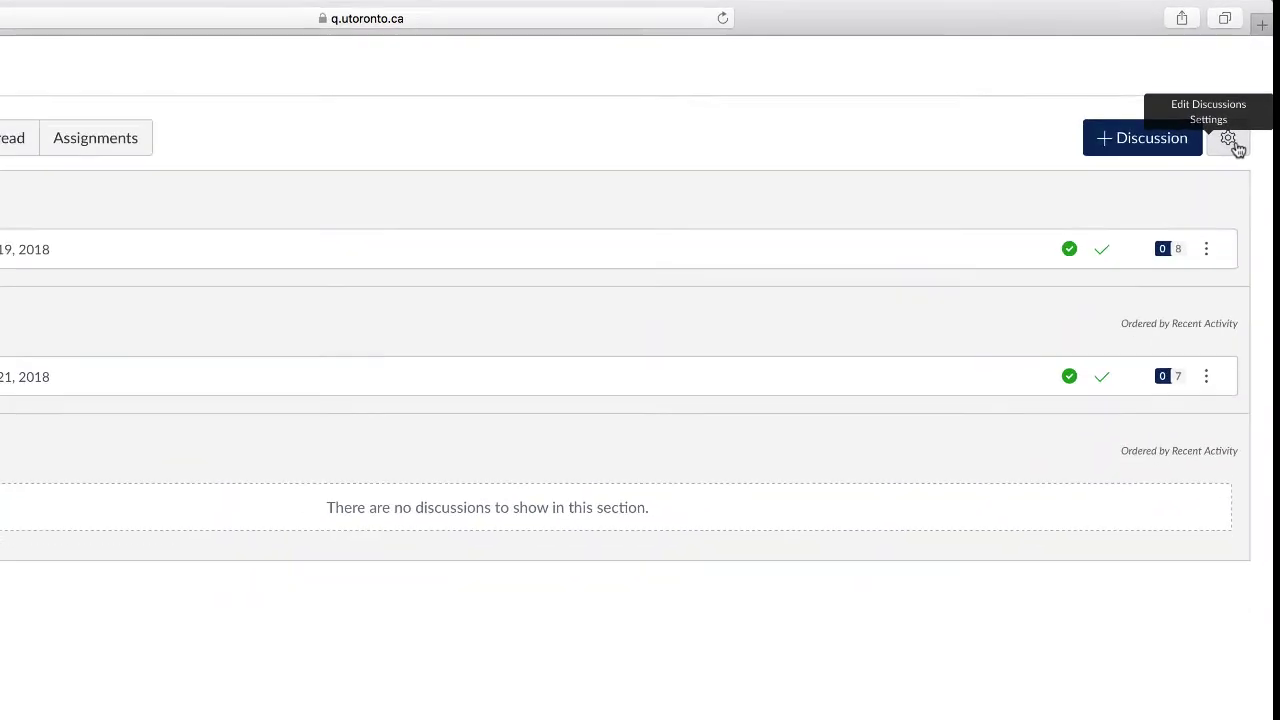
click(1220, 186)
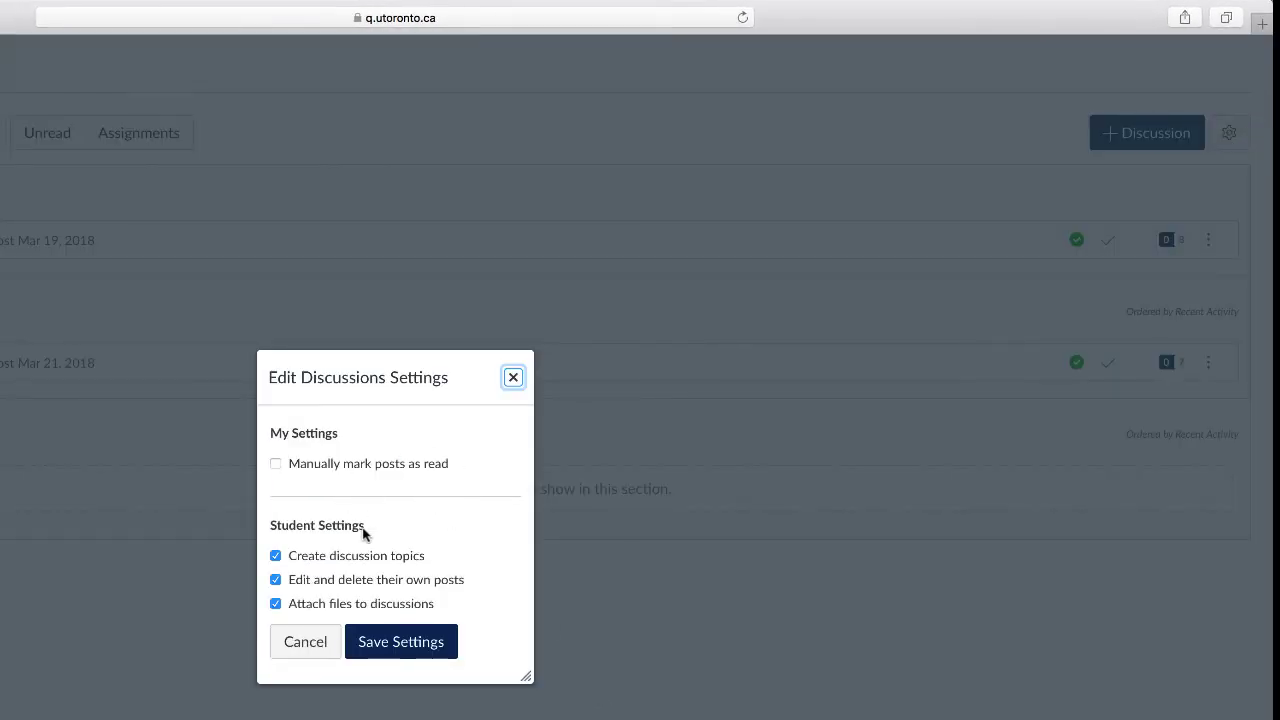
click(400, 641)
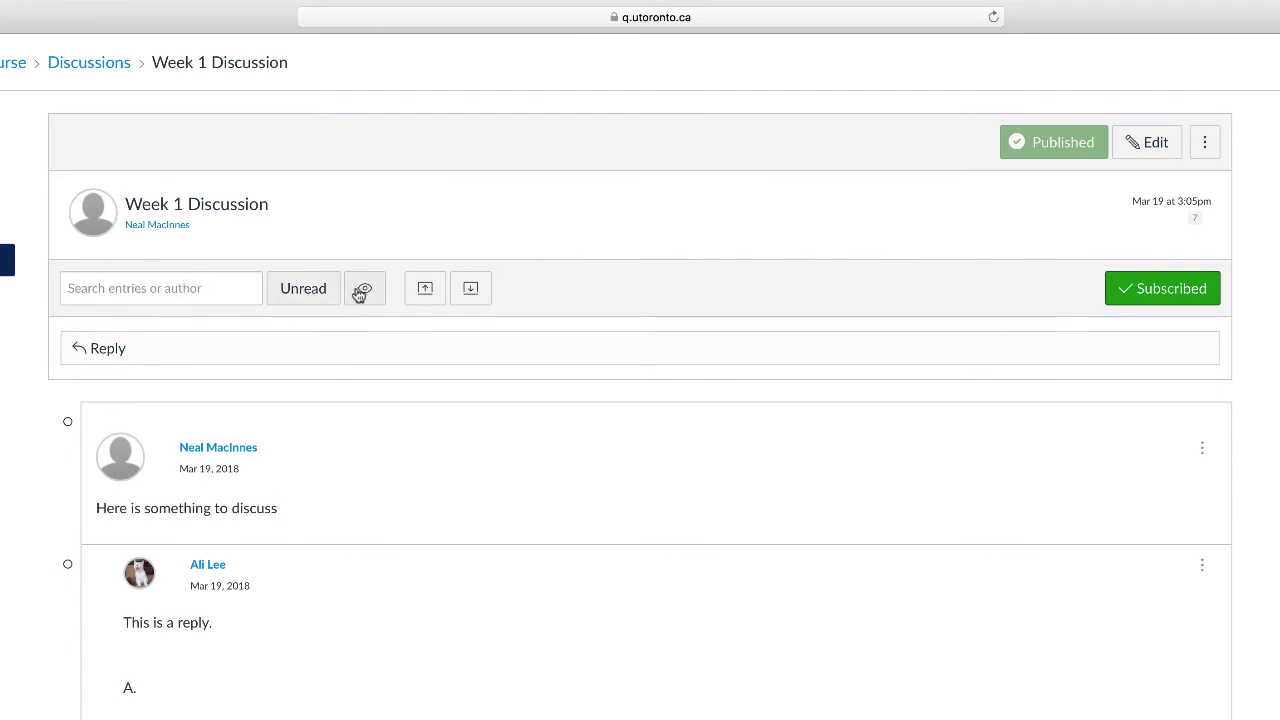
Collapse all replies in the Week 1 Discussion and expand them again.
click(425, 289)
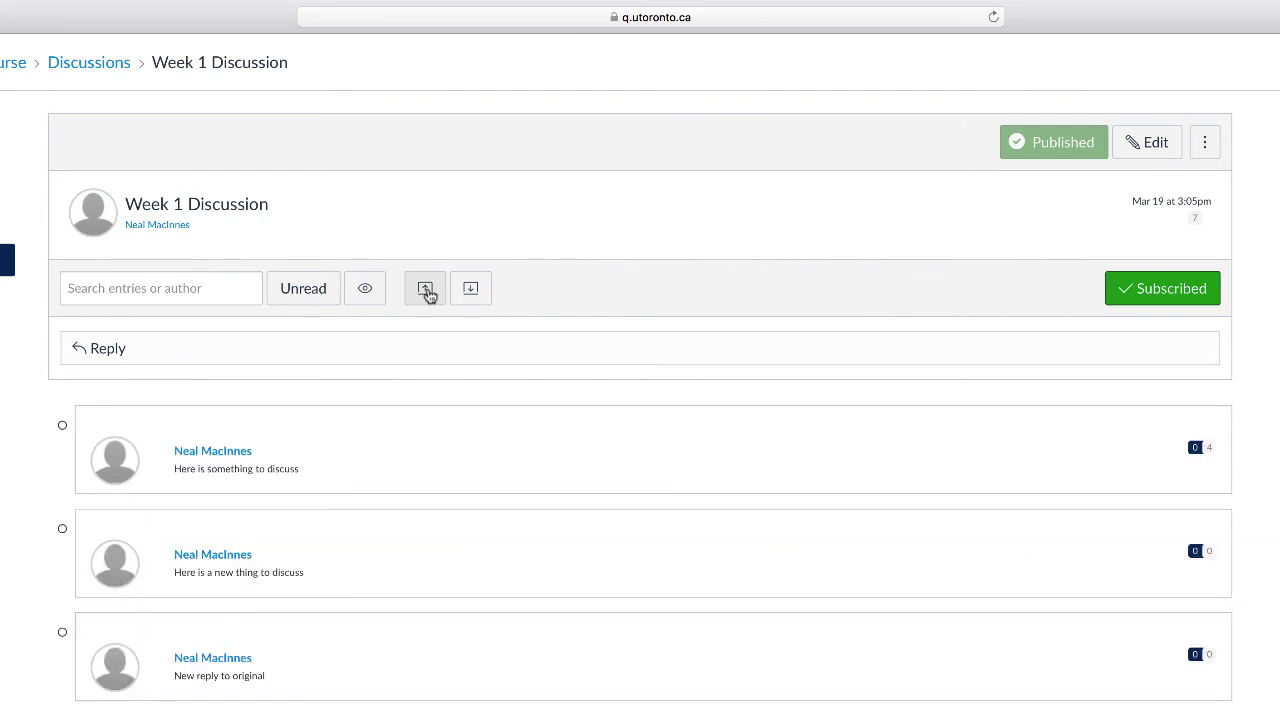
click(470, 288)
scroll(469, 291, down, 3)
scroll(440, 390, up, 3)
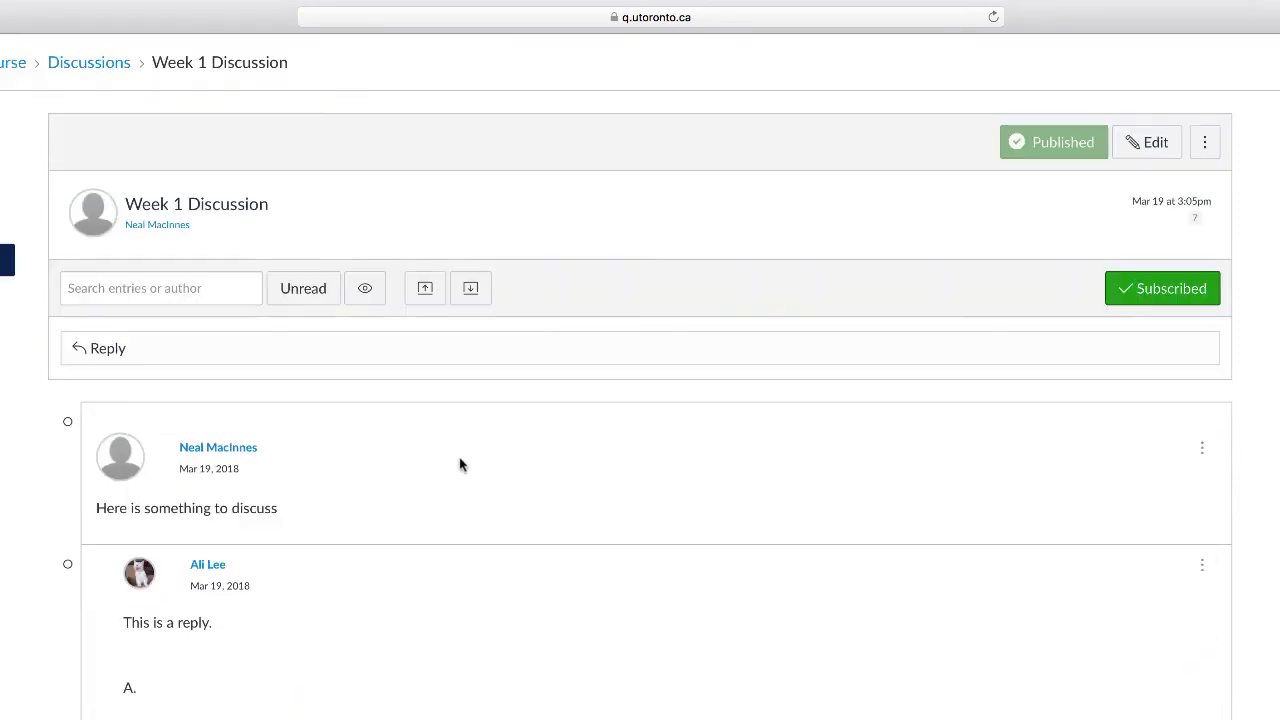
Examine the threaded replies in the Week 1 Discussion and where to reply to the topic or to a thread.
scroll(443, 457, down, 2)
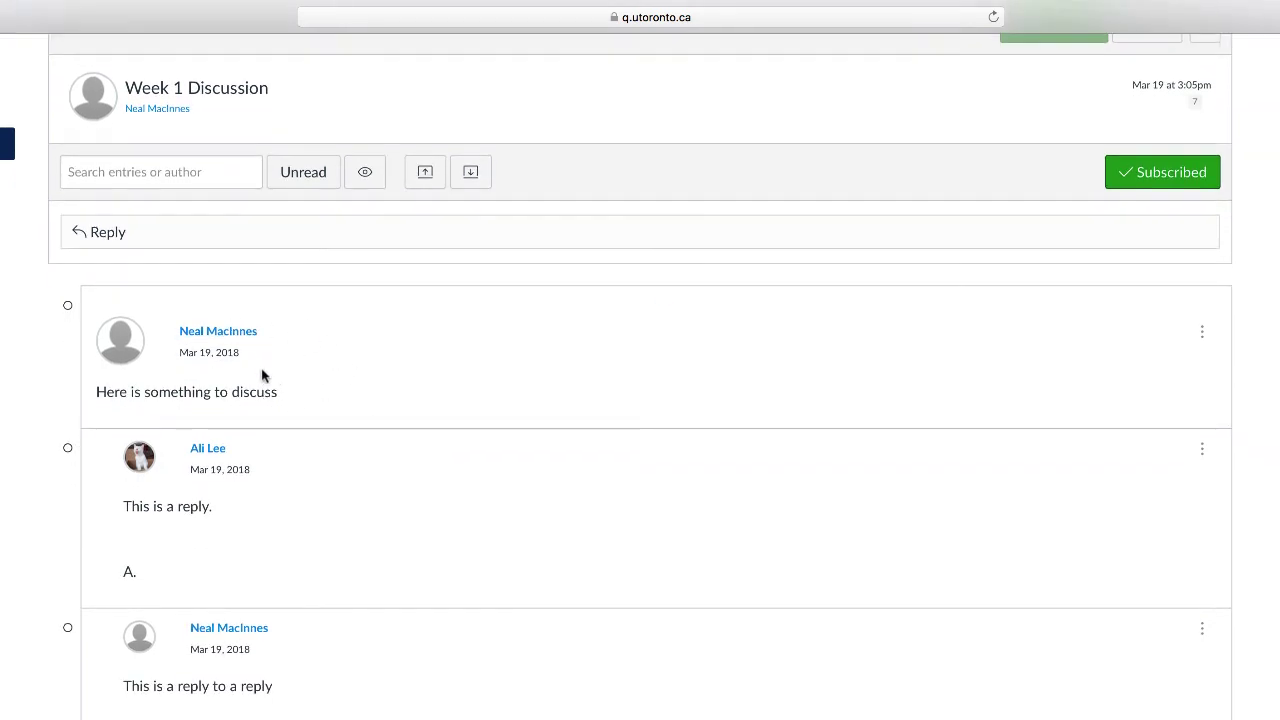
click(150, 239)
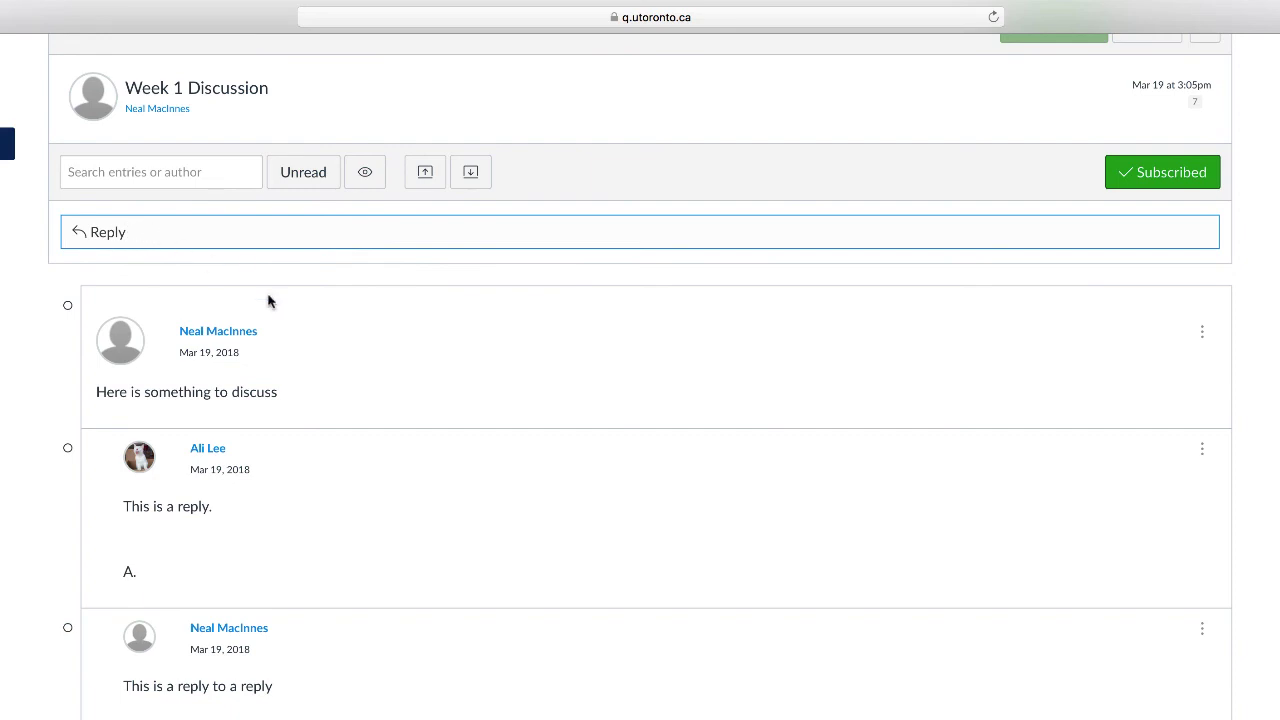
scroll(426, 443, down, 2)
scroll(207, 452, down, 3)
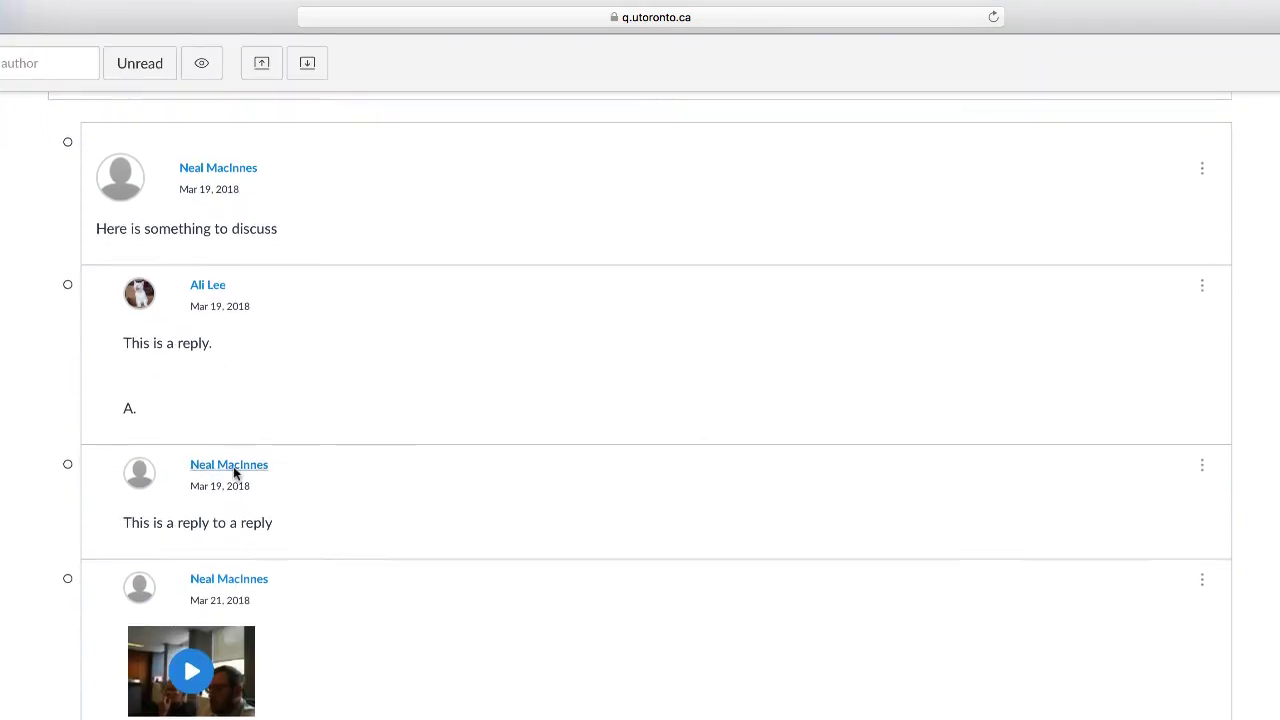
scroll(277, 323, down, 4)
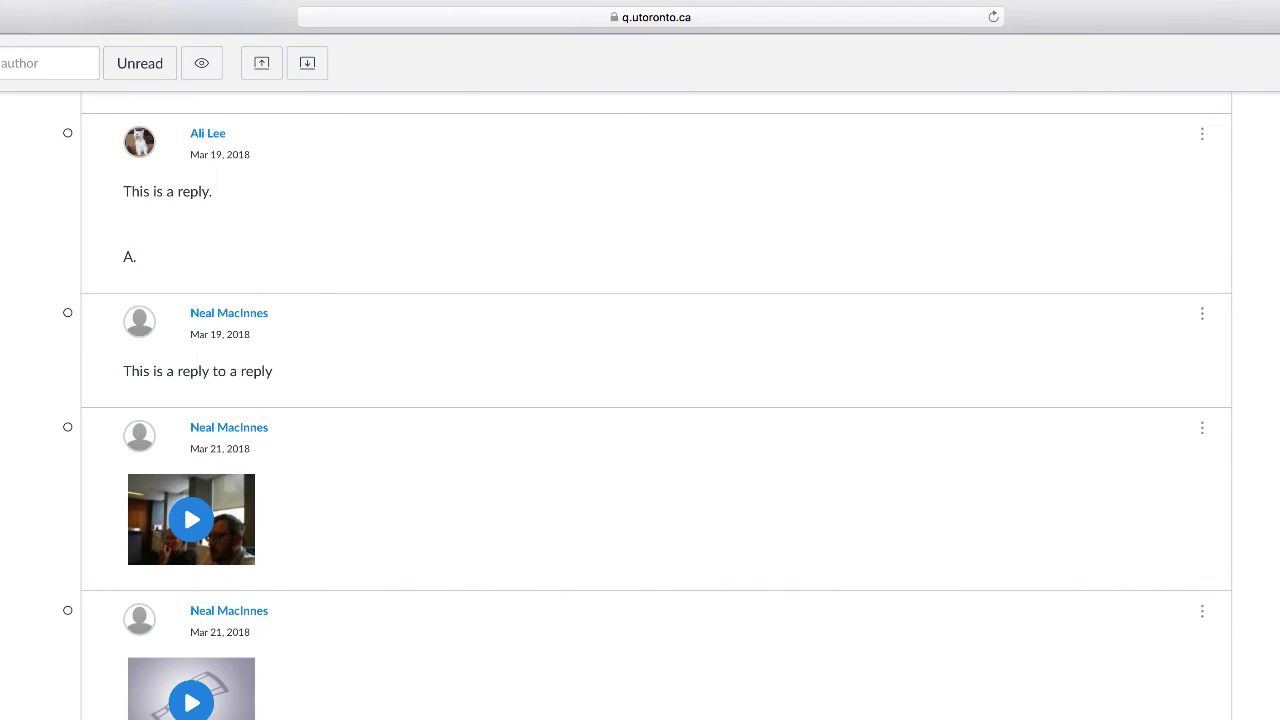
scroll(400, 585, up, 4)
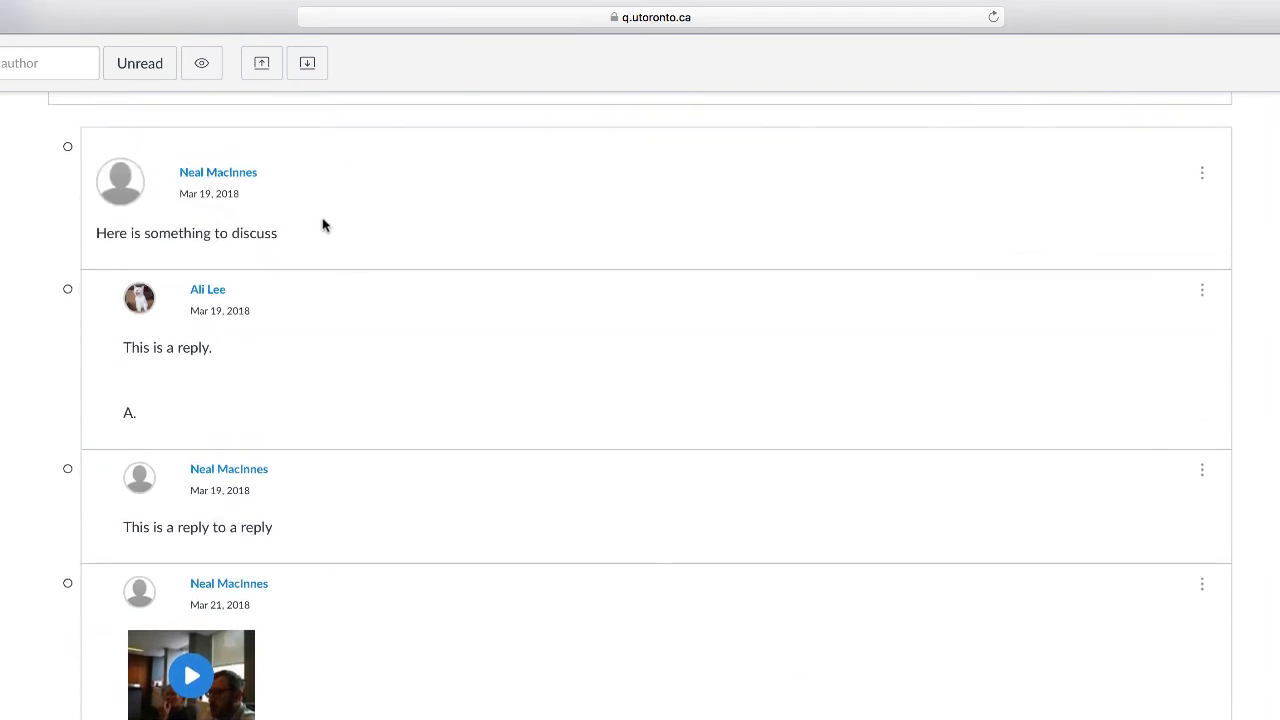
scroll(371, 290, up, 3)
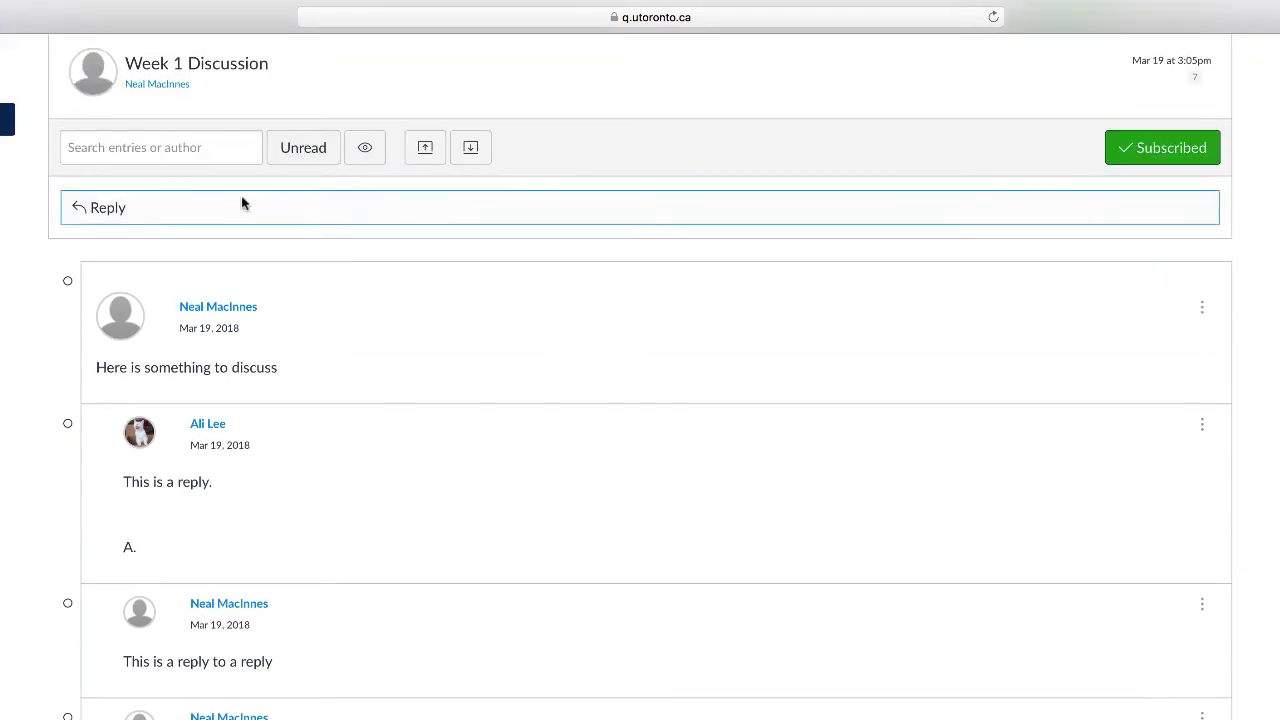
scroll(463, 434, down, 15)
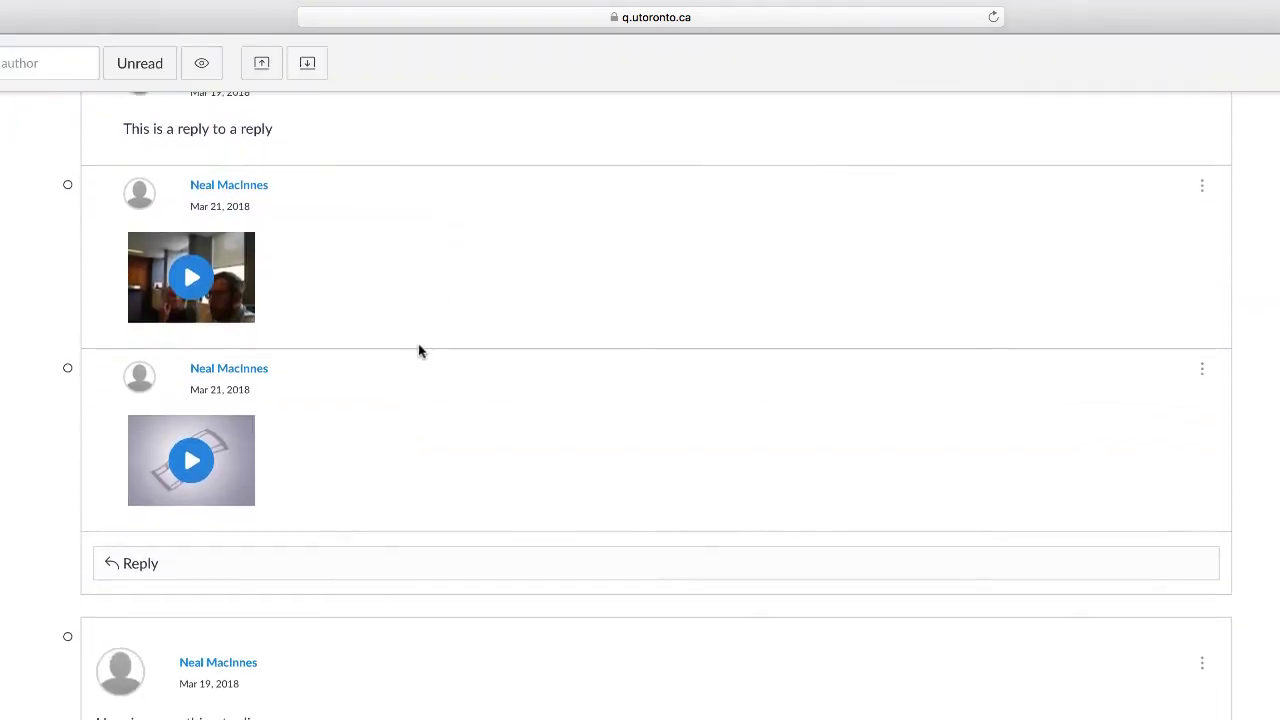
scroll(426, 357, down, 2)
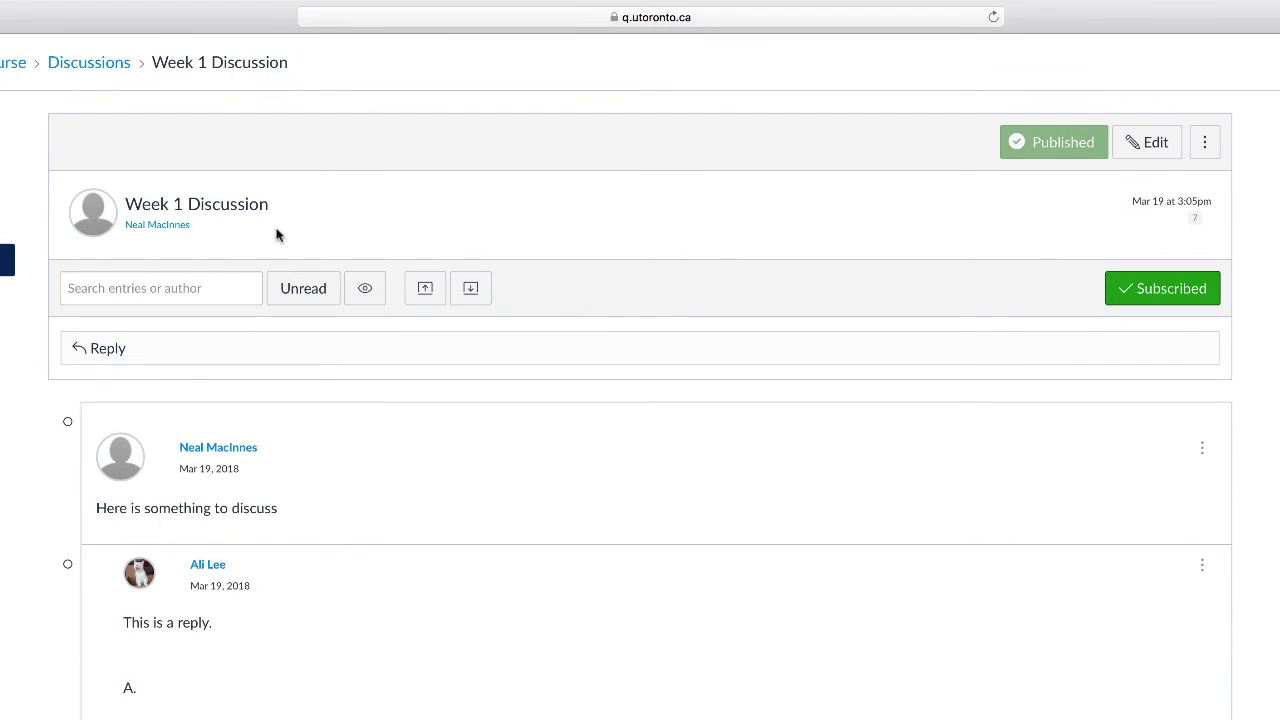
Read through the Week 1 Discussion's video replies while checking the entry search, unread filter, and collapse and expand controls.
scroll(612, 435, down, 5)
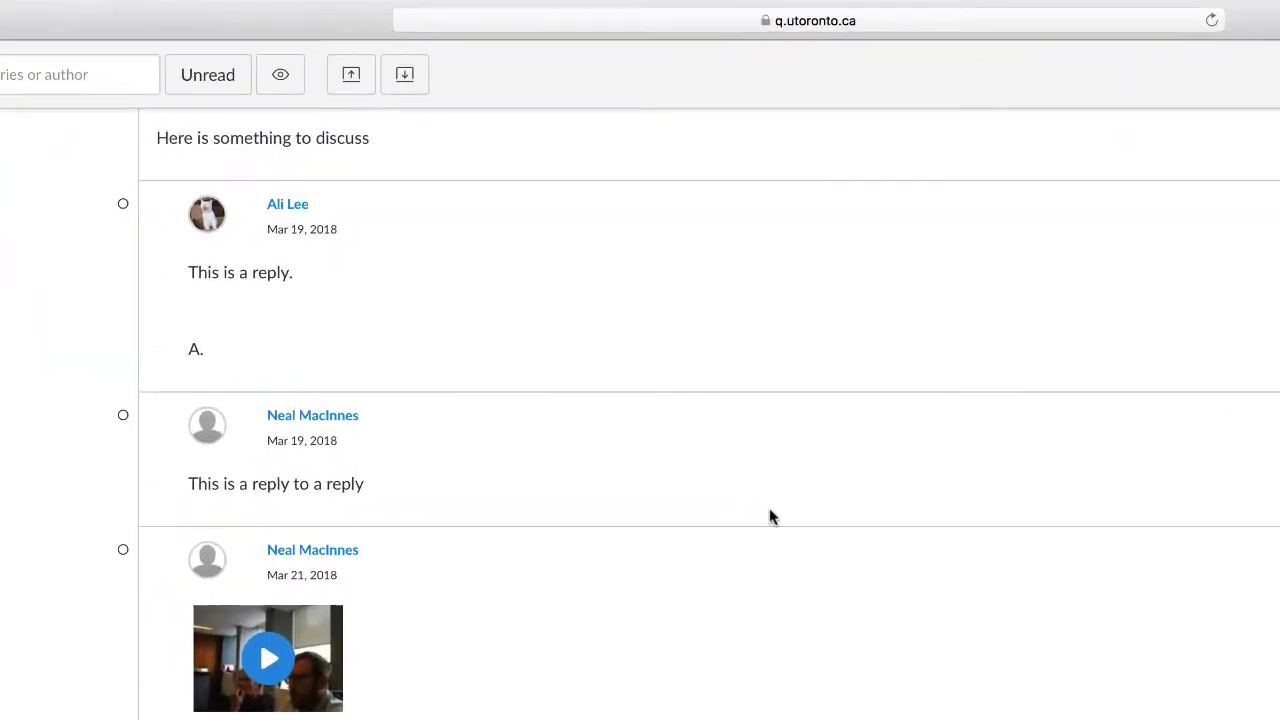
scroll(770, 517, down, 10)
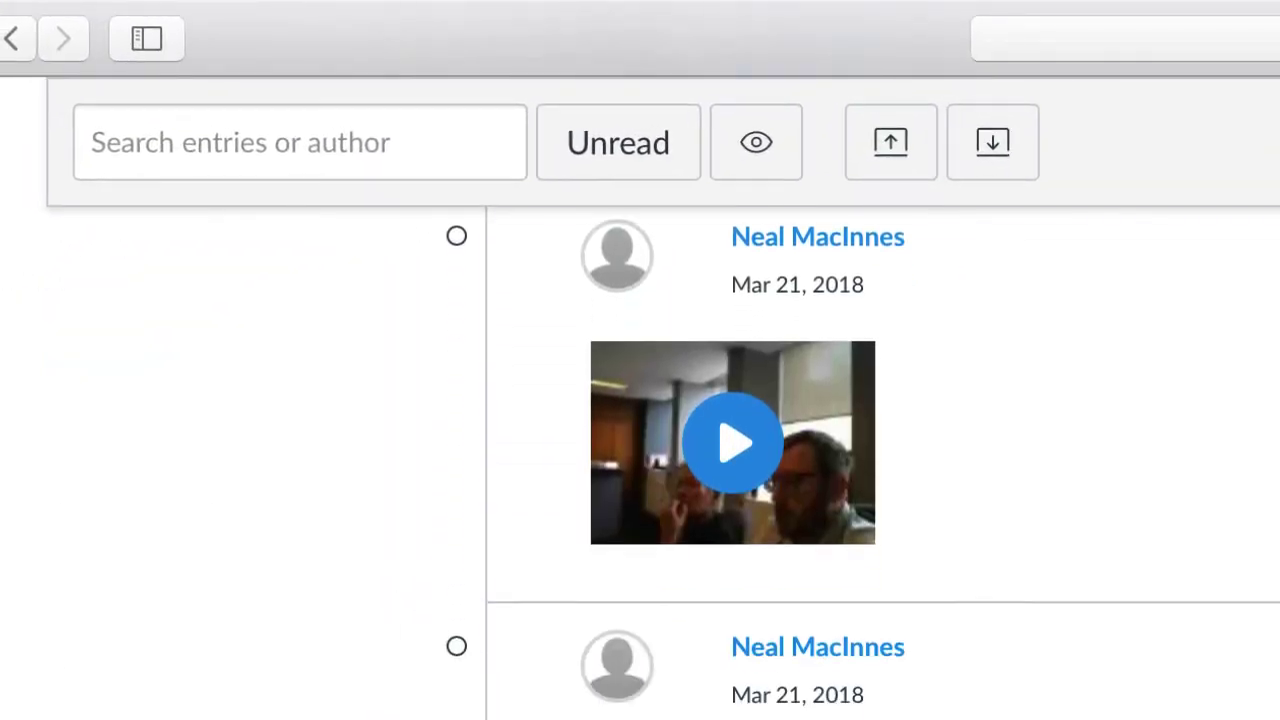
scroll(866, 462, down, 3)
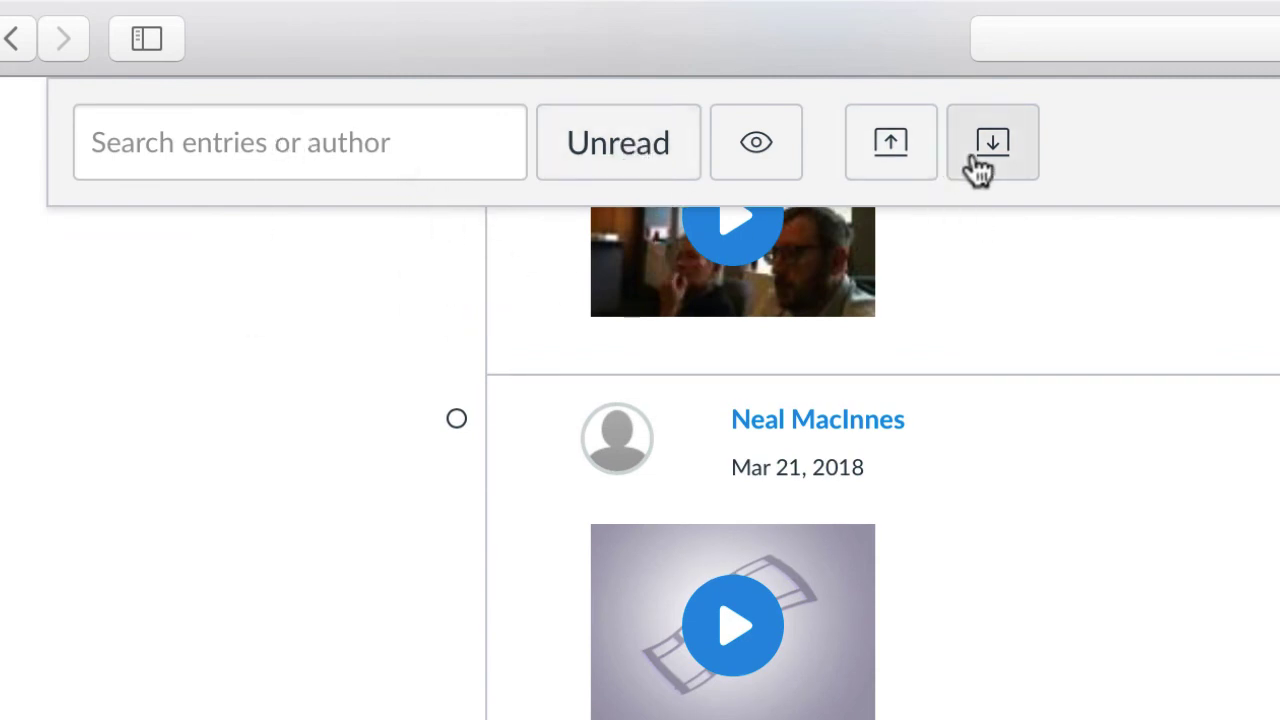
scroll(883, 460, down, 1)
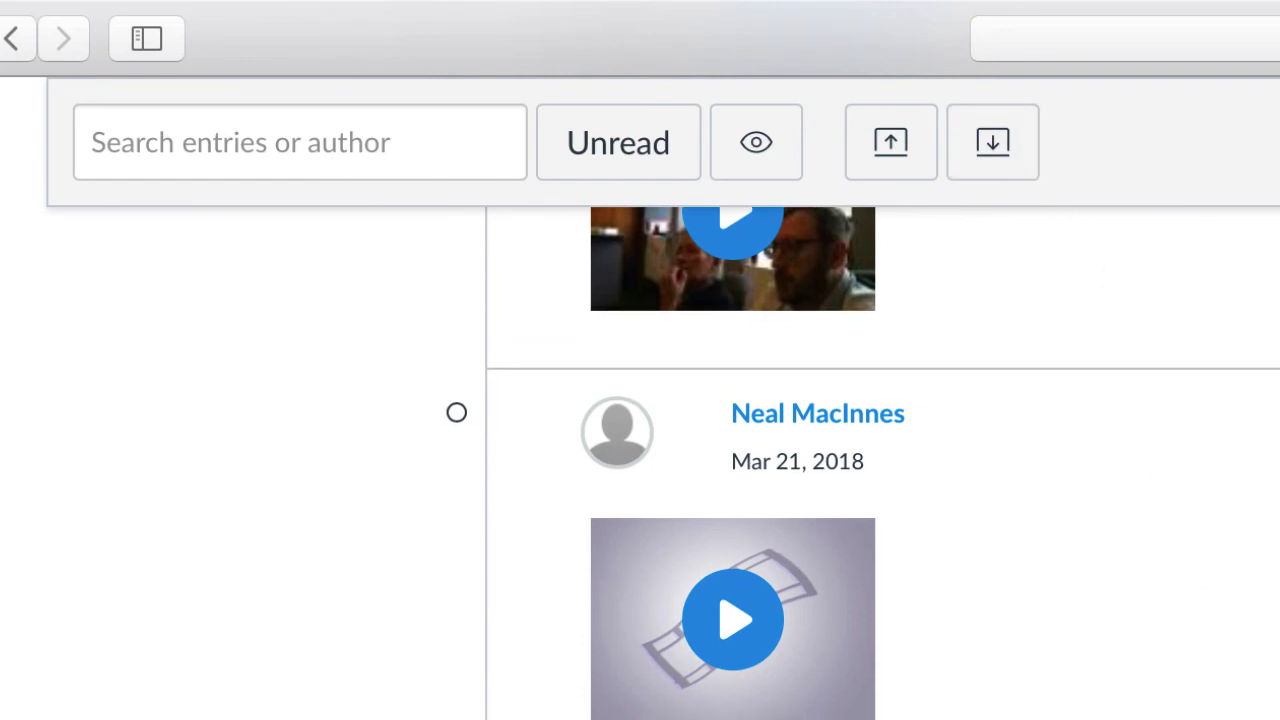
scroll(883, 460, down, 1)
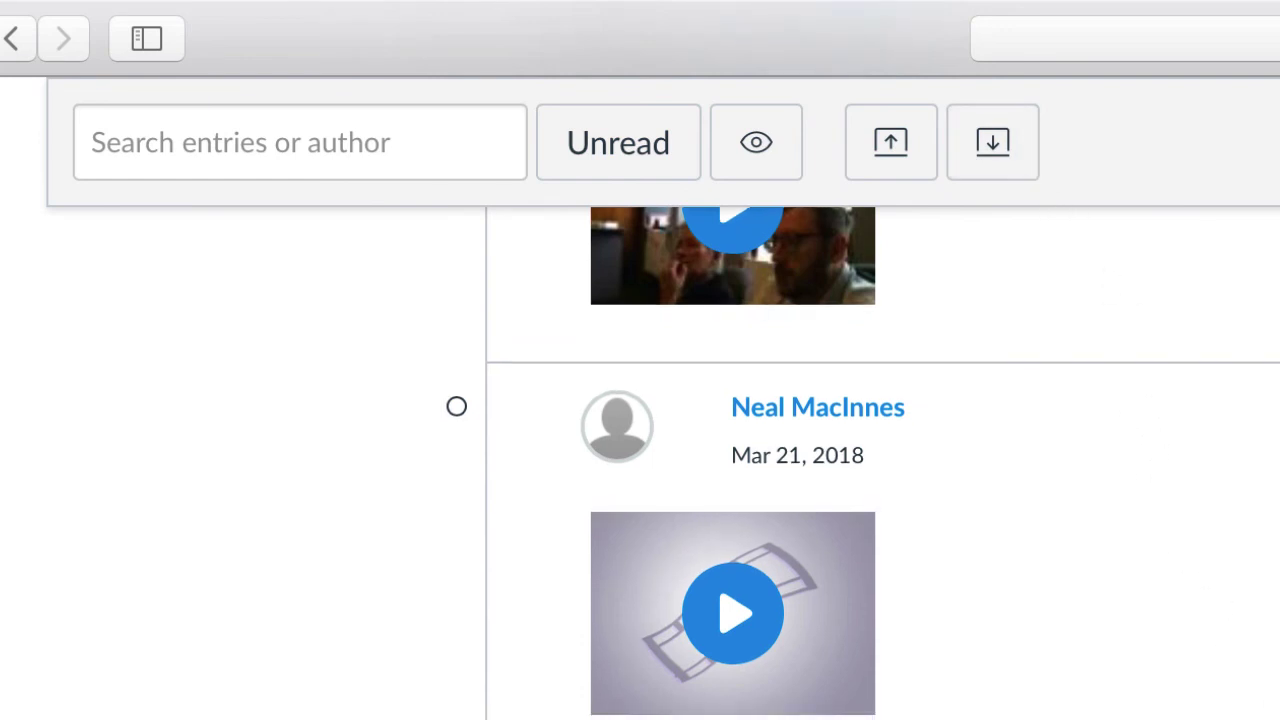
scroll(883, 460, up, 10)
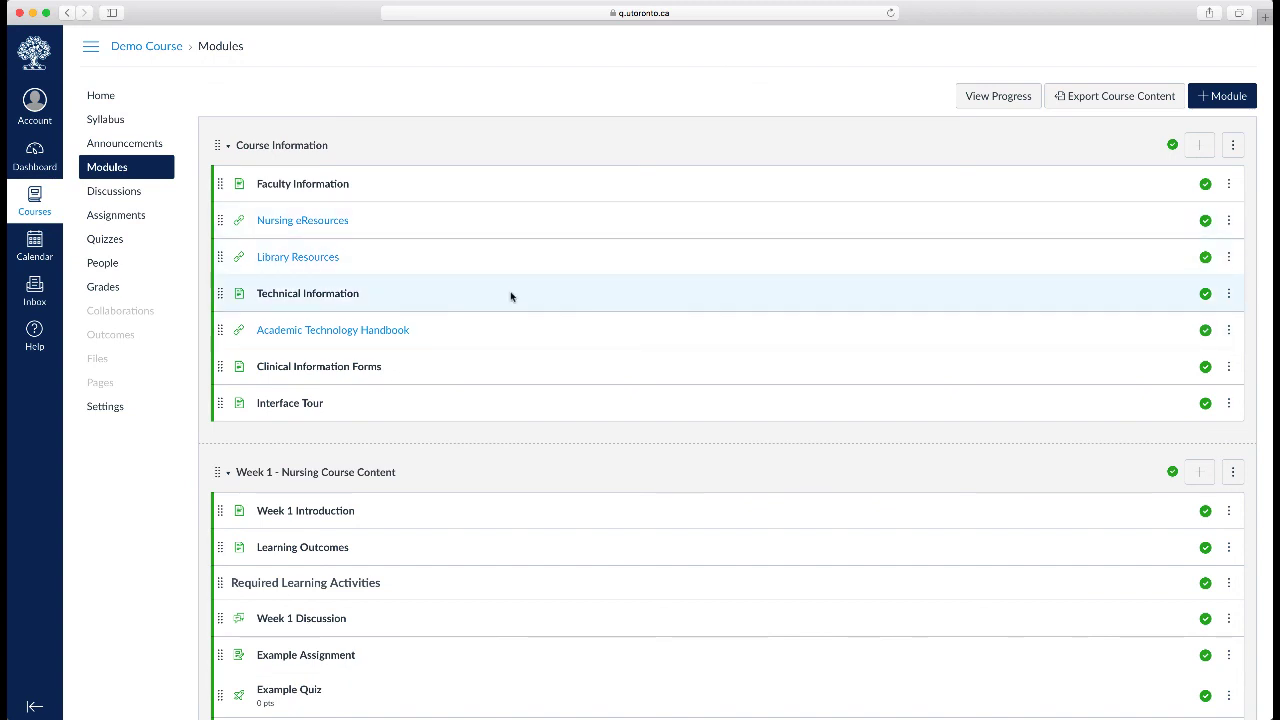
Collapse and expand the Course Information module and review the contents of the weekly modules on the modules page.
click(240, 146)
click(304, 150)
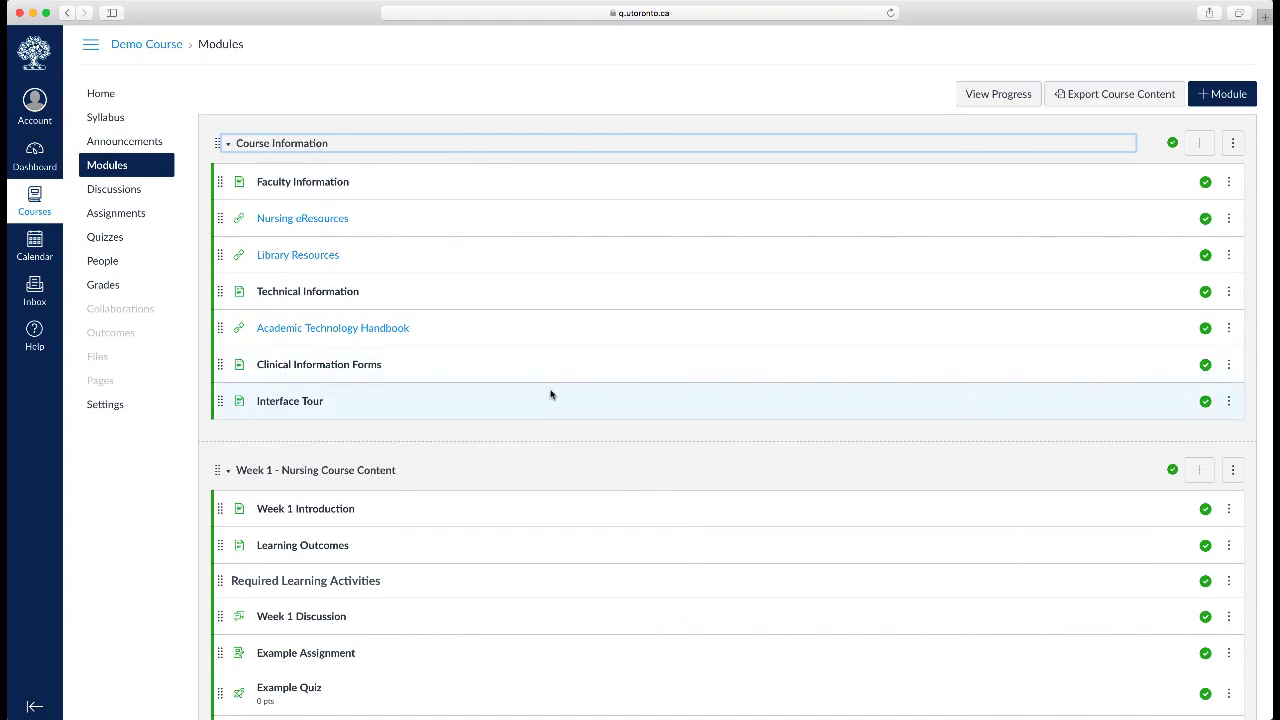
scroll(550, 395, down, 5)
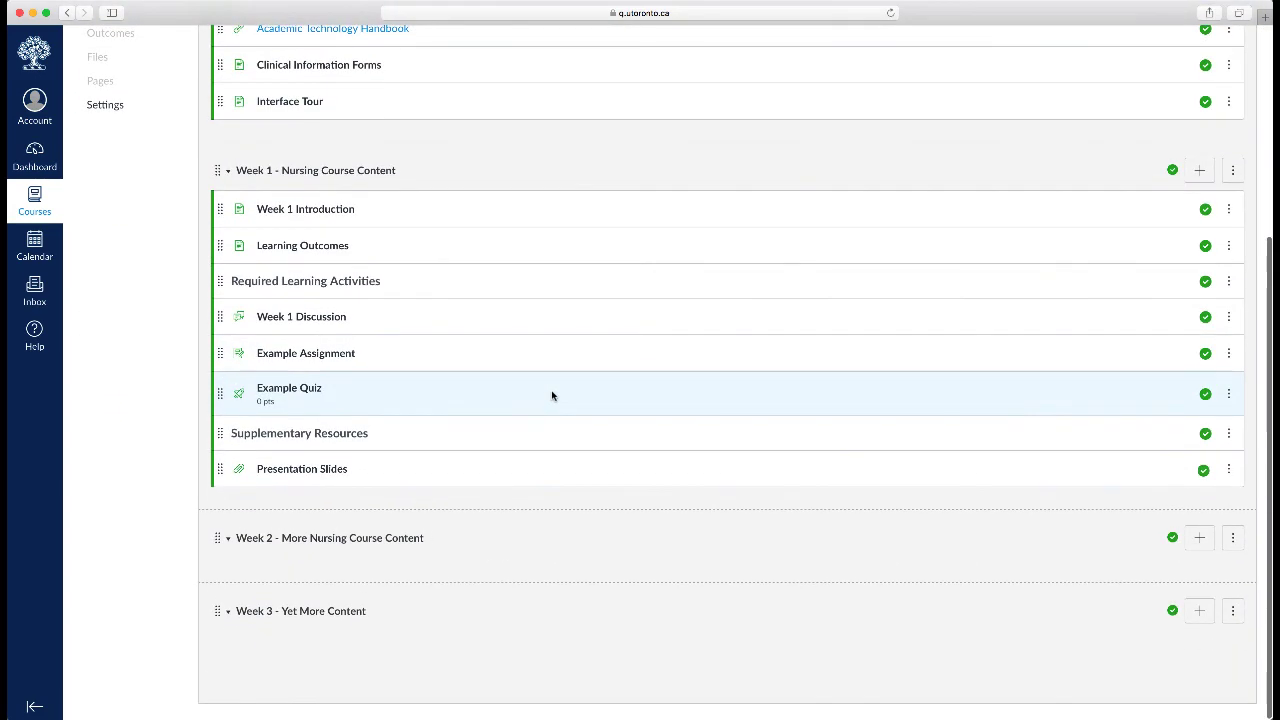
scroll(552, 395, up, 5)
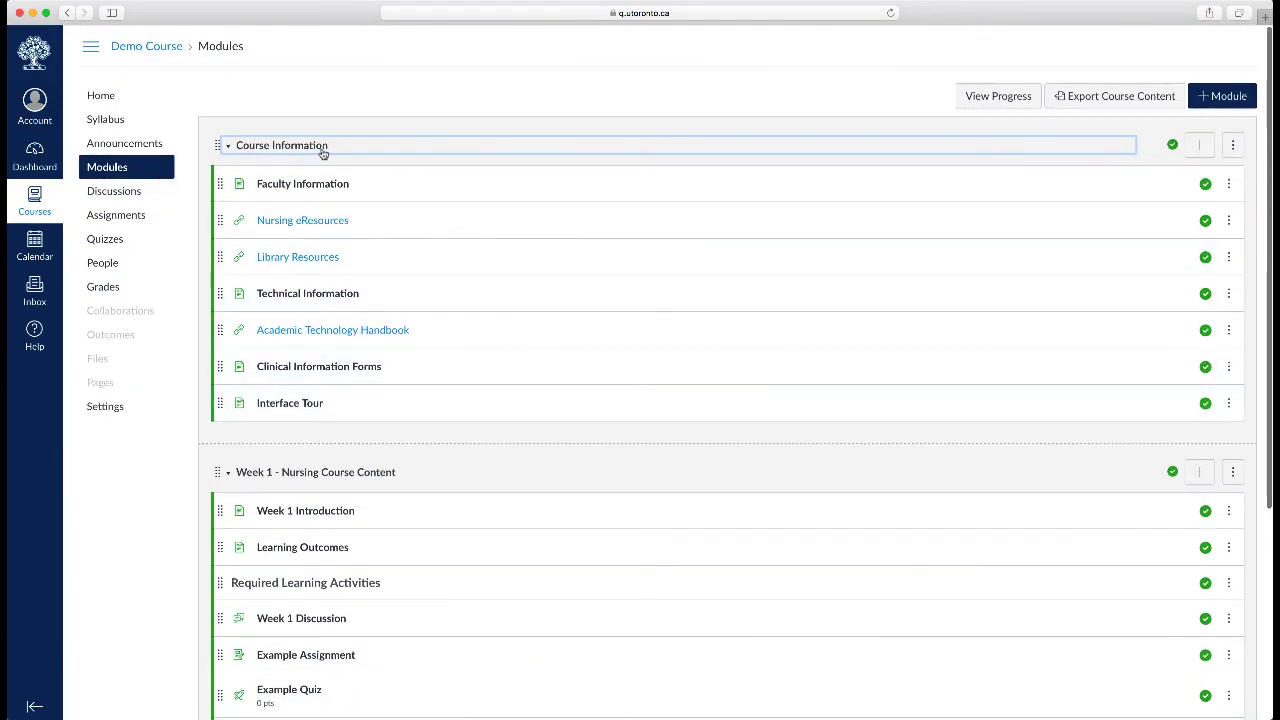
scroll(451, 206, down, 4)
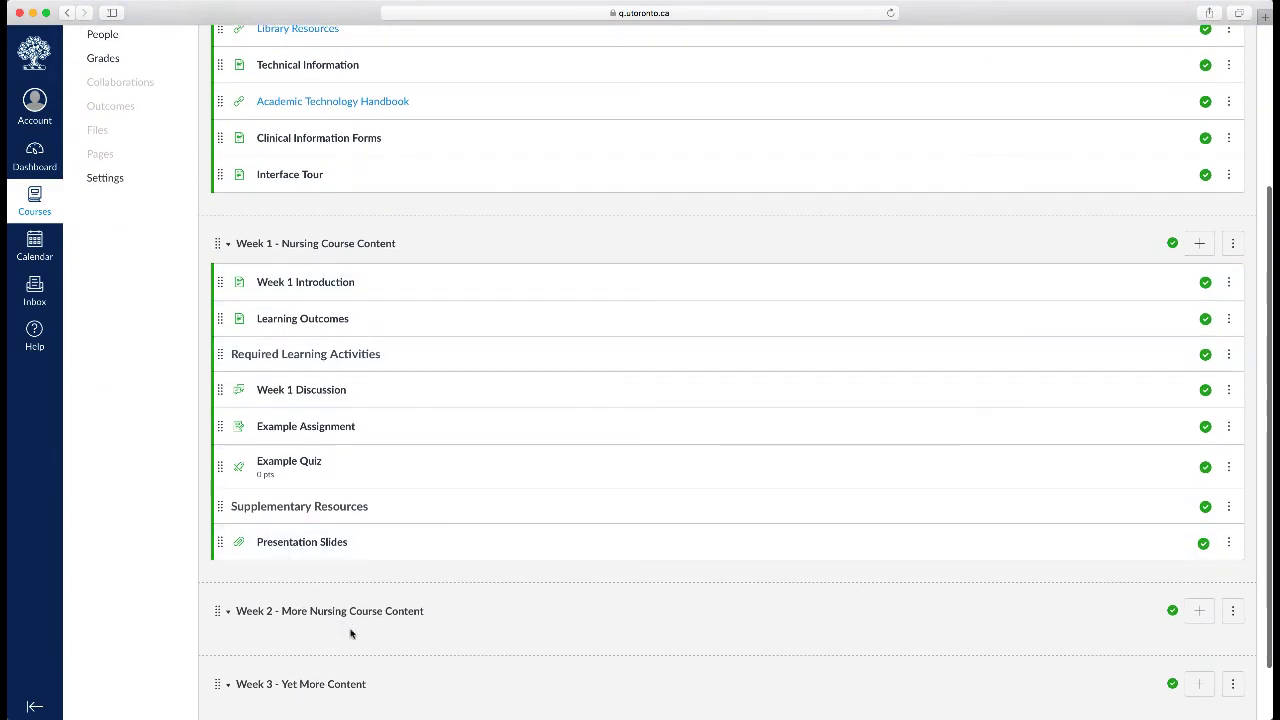
scroll(714, 471, up, 4)
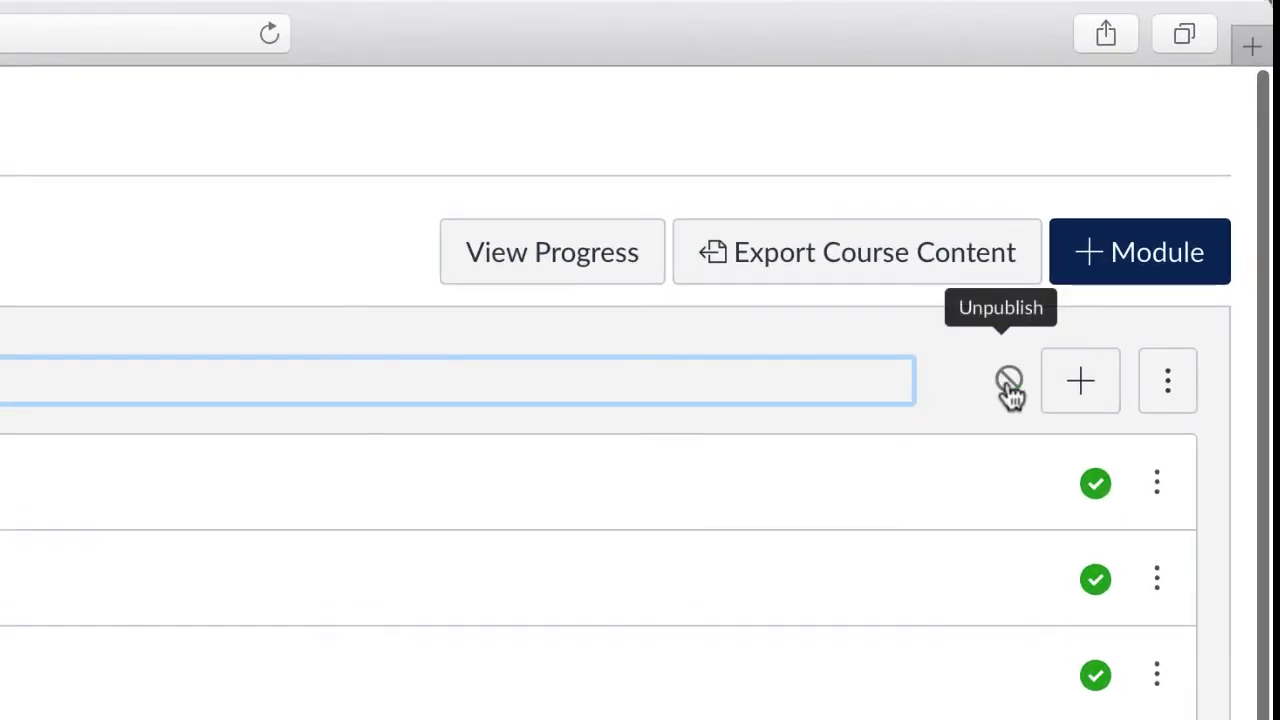
Unpublish and republish the Course Information module, and review the item types that can be added to it without adding any.
click(1008, 390)
click(1008, 380)
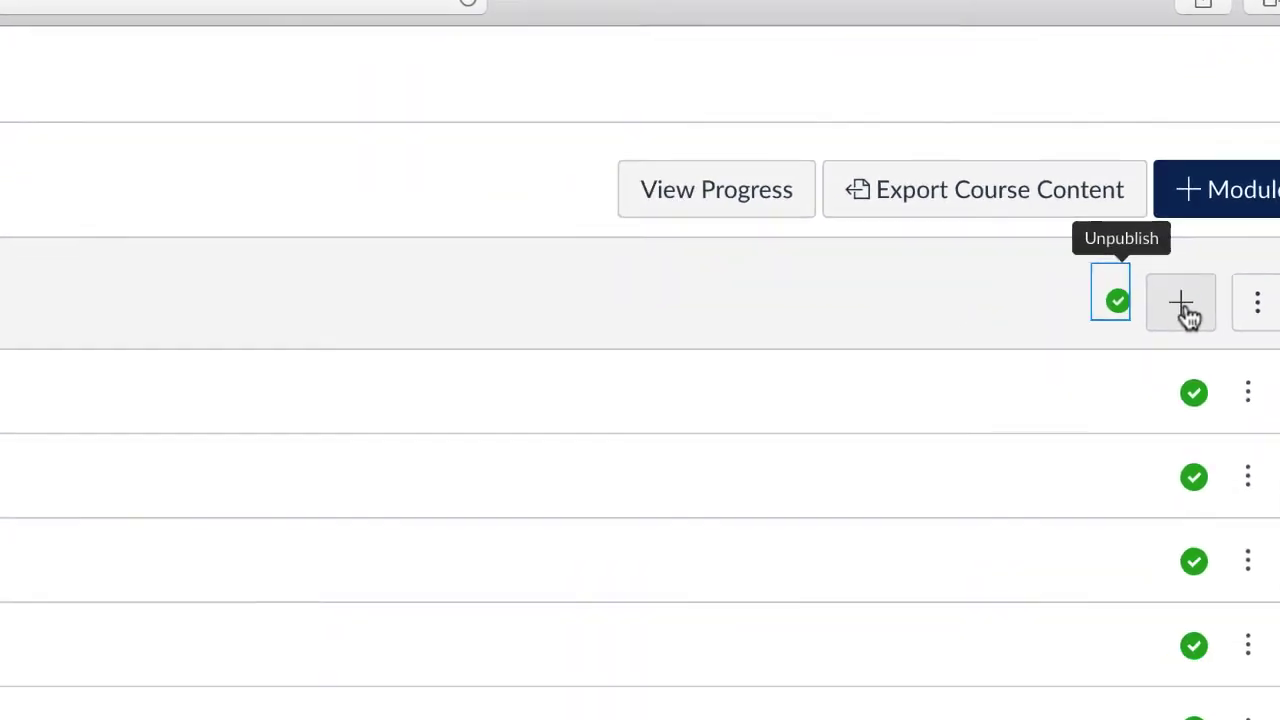
click(1184, 308)
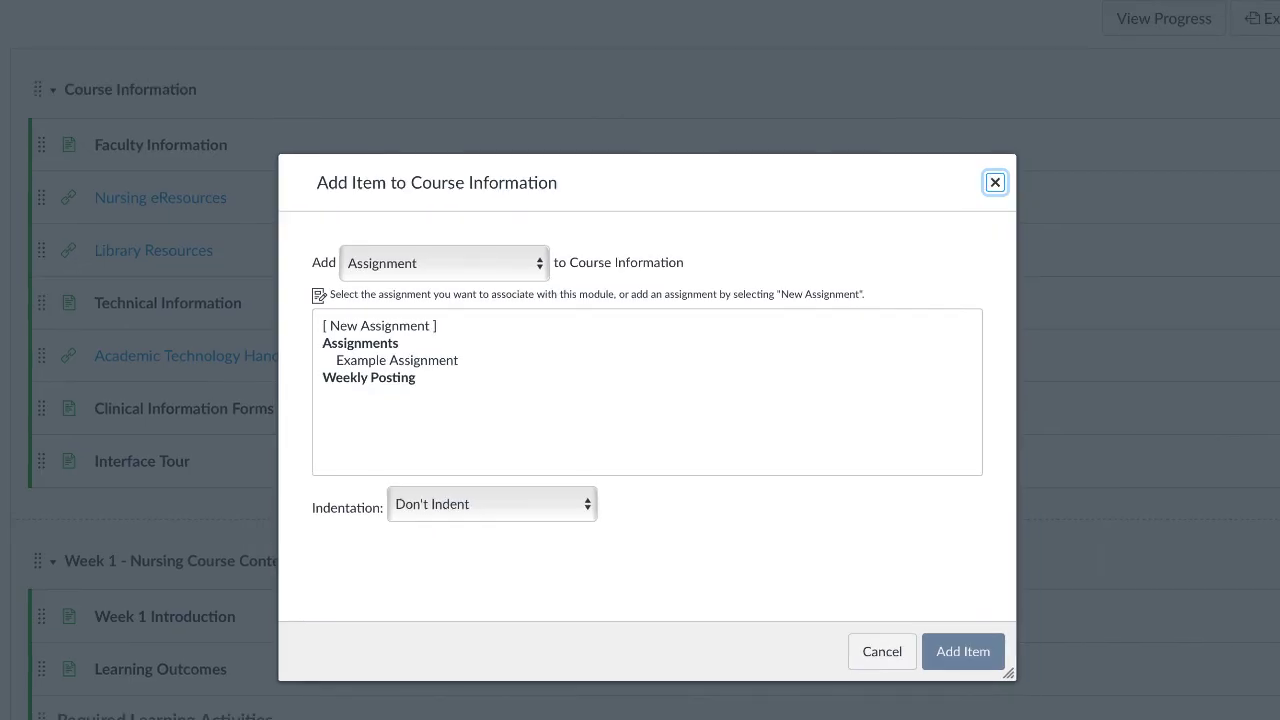
click(522, 276)
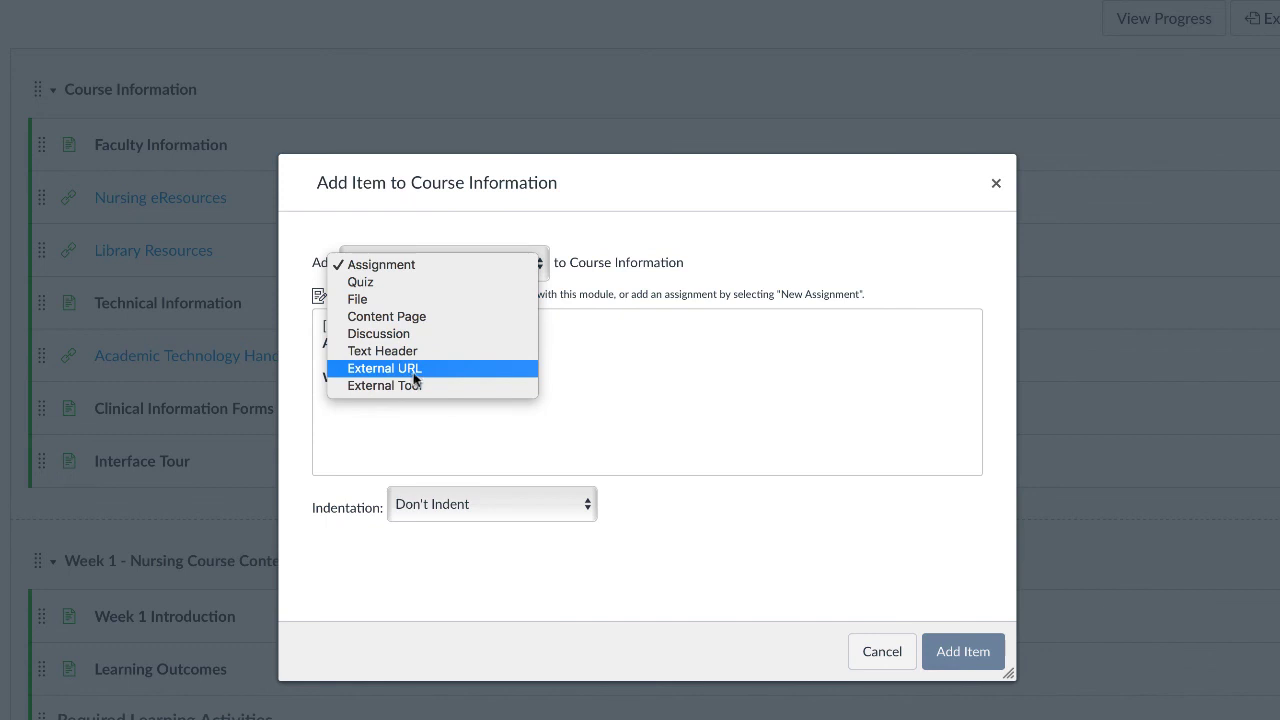
click(890, 650)
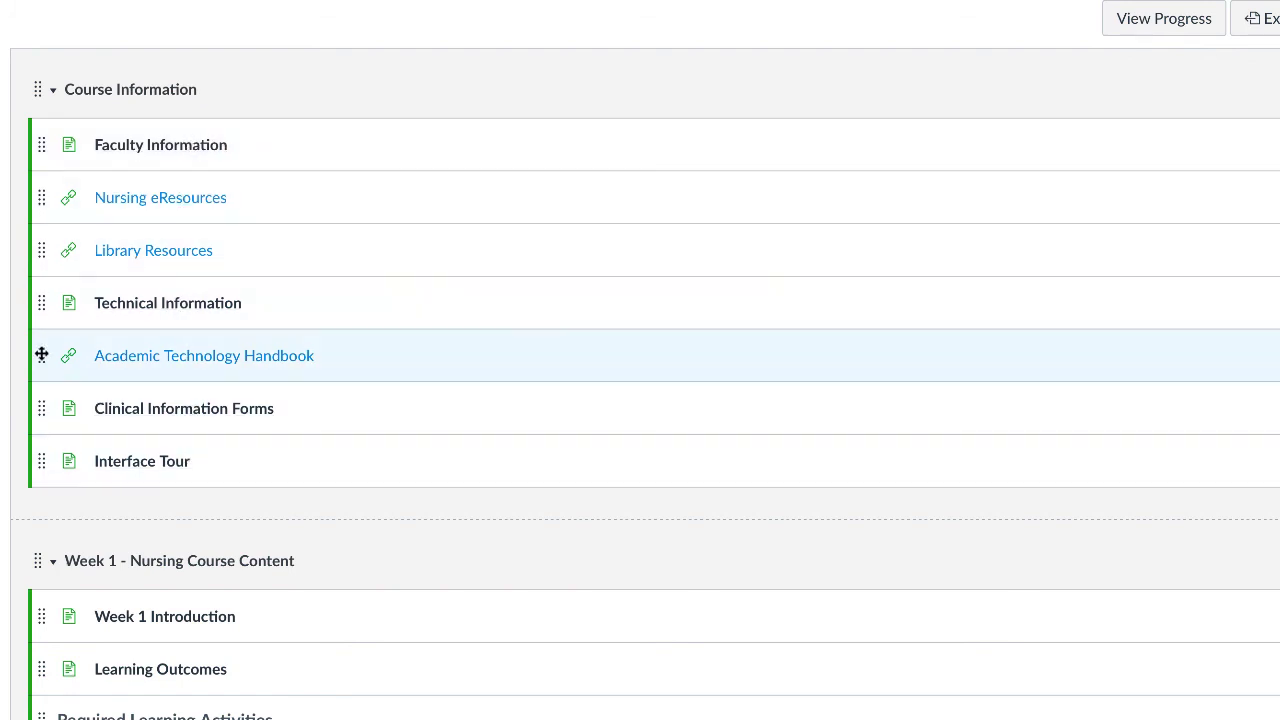
mouse_move(40, 355)
mouse_down()
mouse_move(40, 283)
mouse_move(41, 352)
mouse_up()
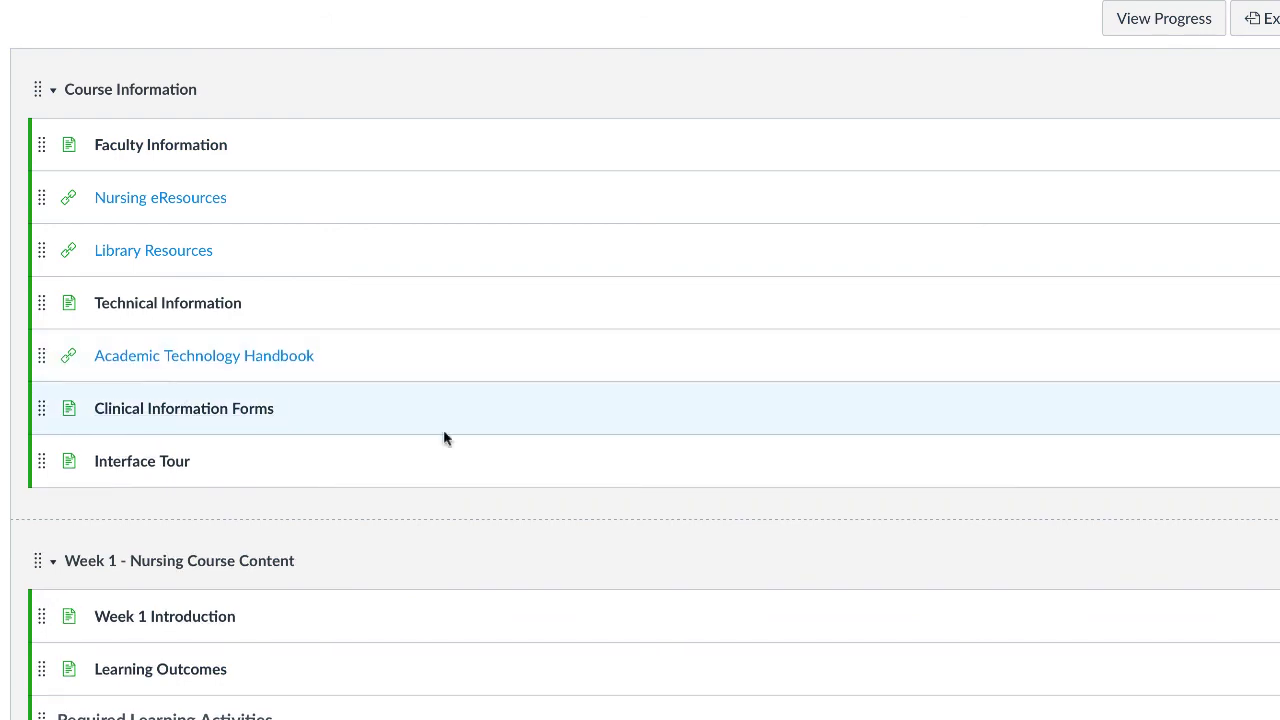
Open the course's announcements page and check its all/unread filter options and announcement search.
click(1258, 89)
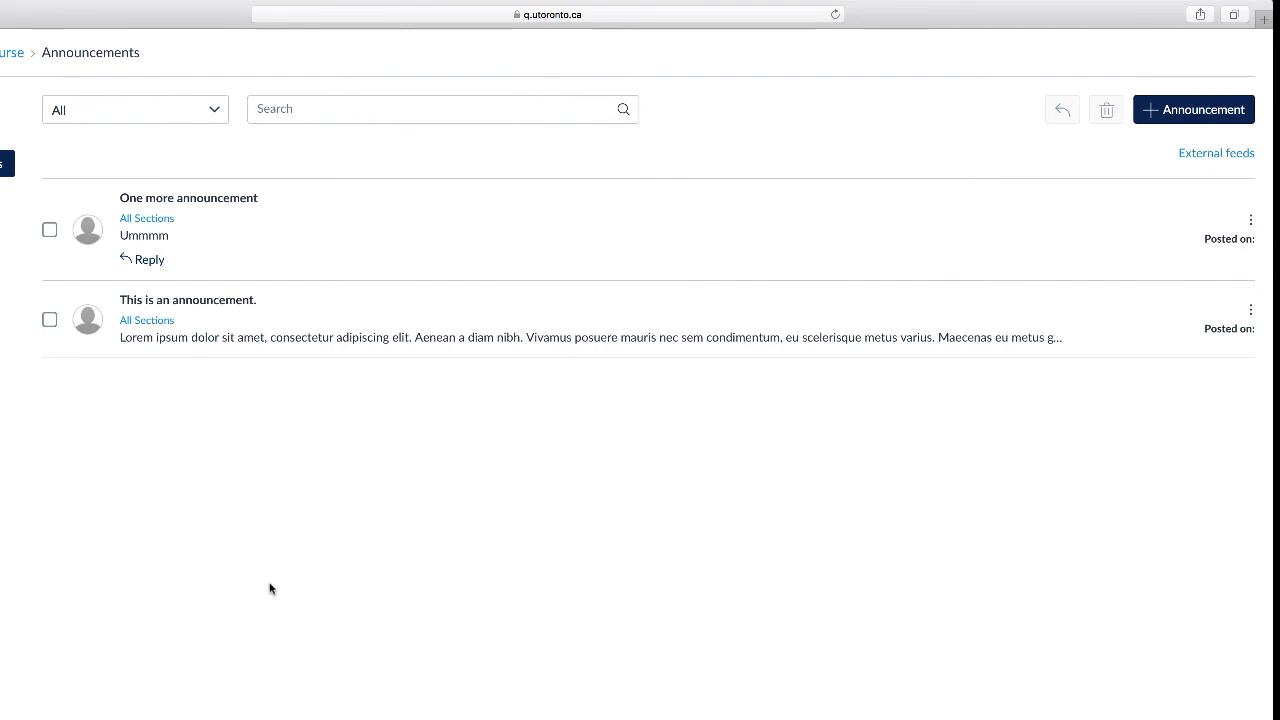
click(201, 116)
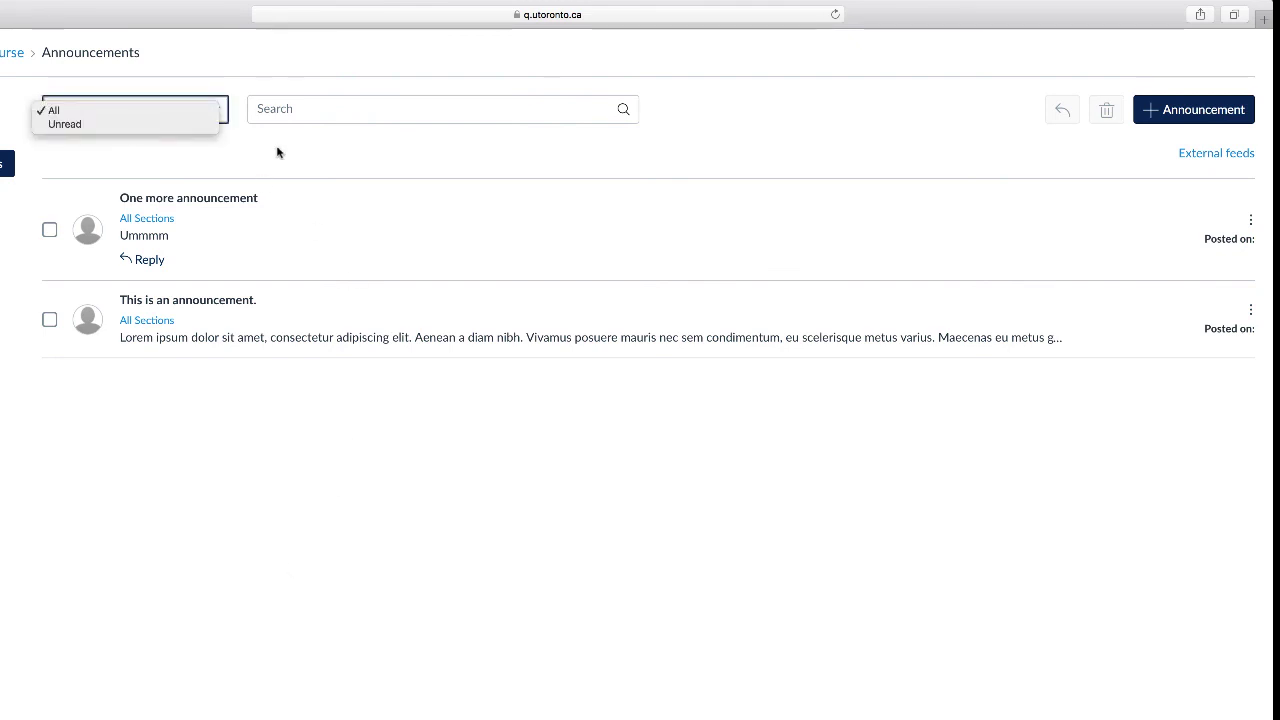
click(302, 109)
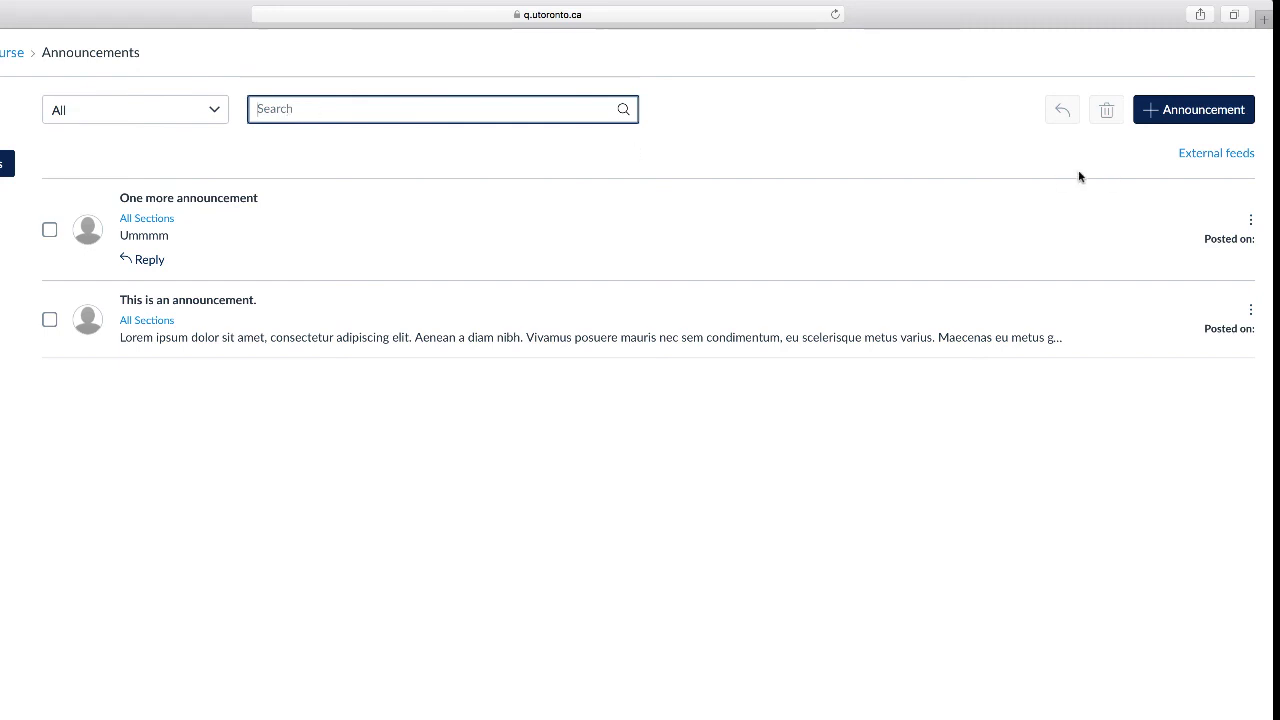
Select both announcements for bulk actions and clear the selection again.
click(49, 230)
click(49, 320)
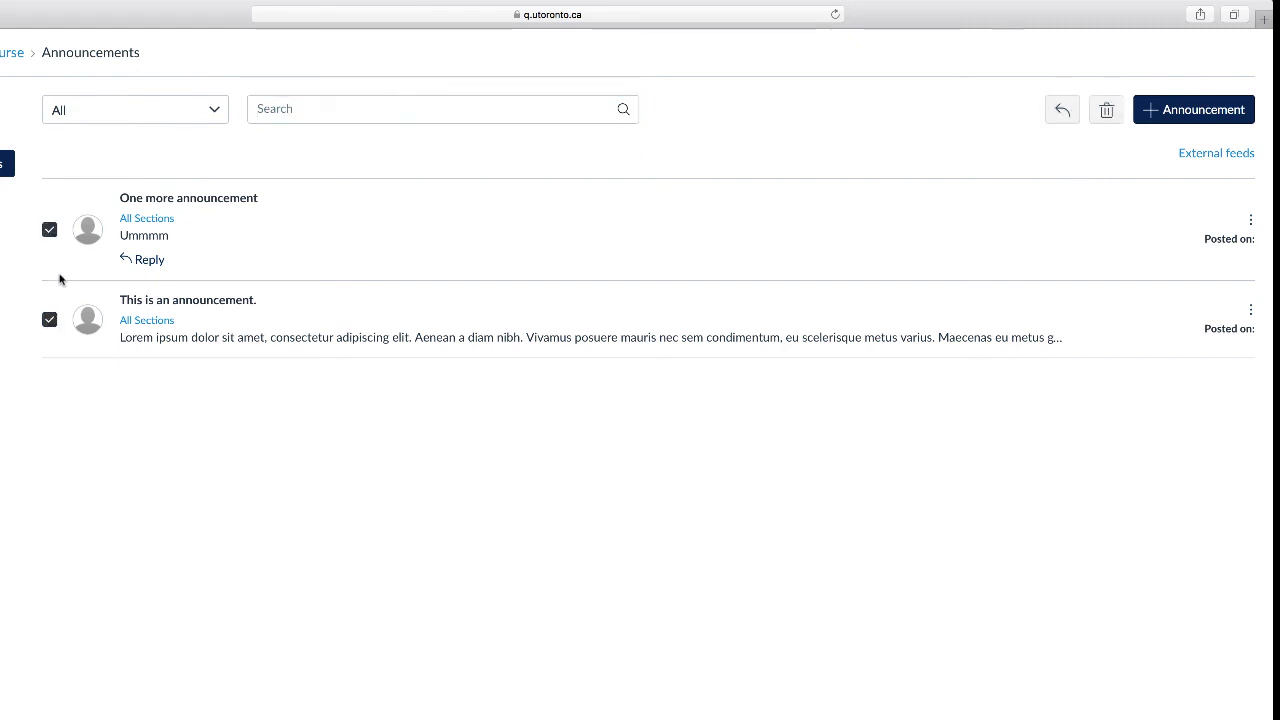
click(49, 230)
click(49, 320)
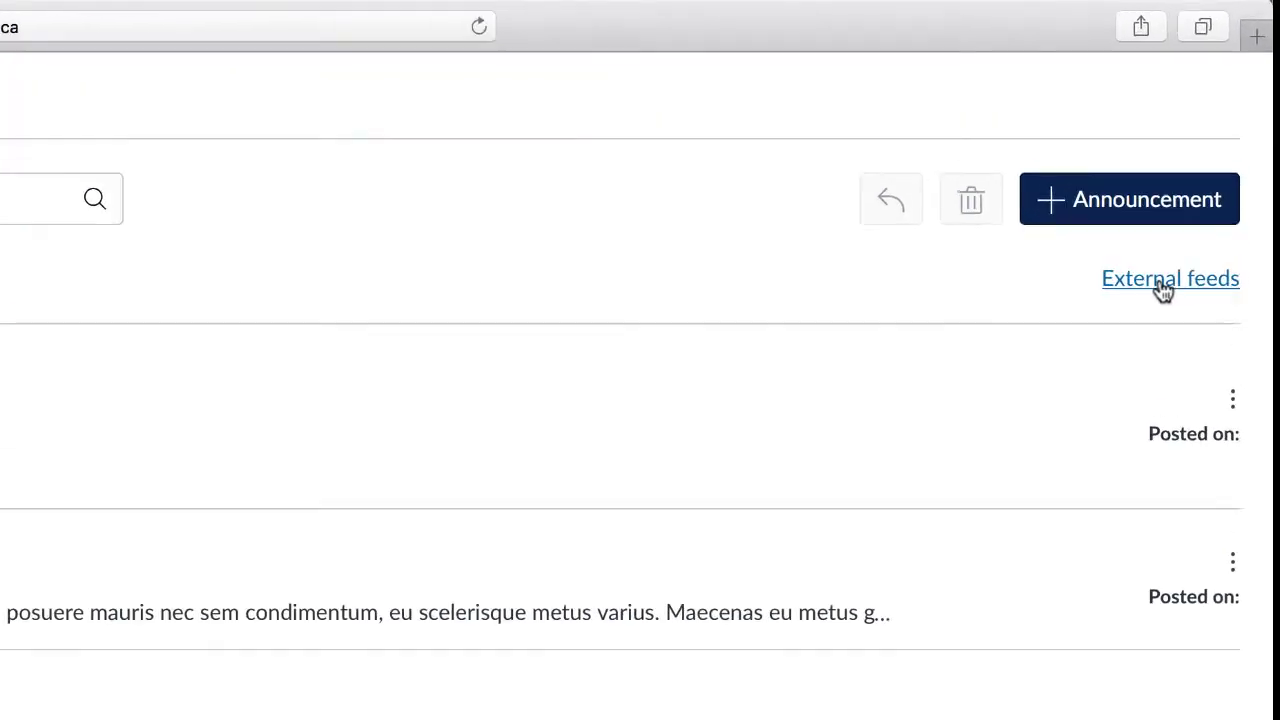
View the external feeds available for the course announcements and close them again.
click(1163, 289)
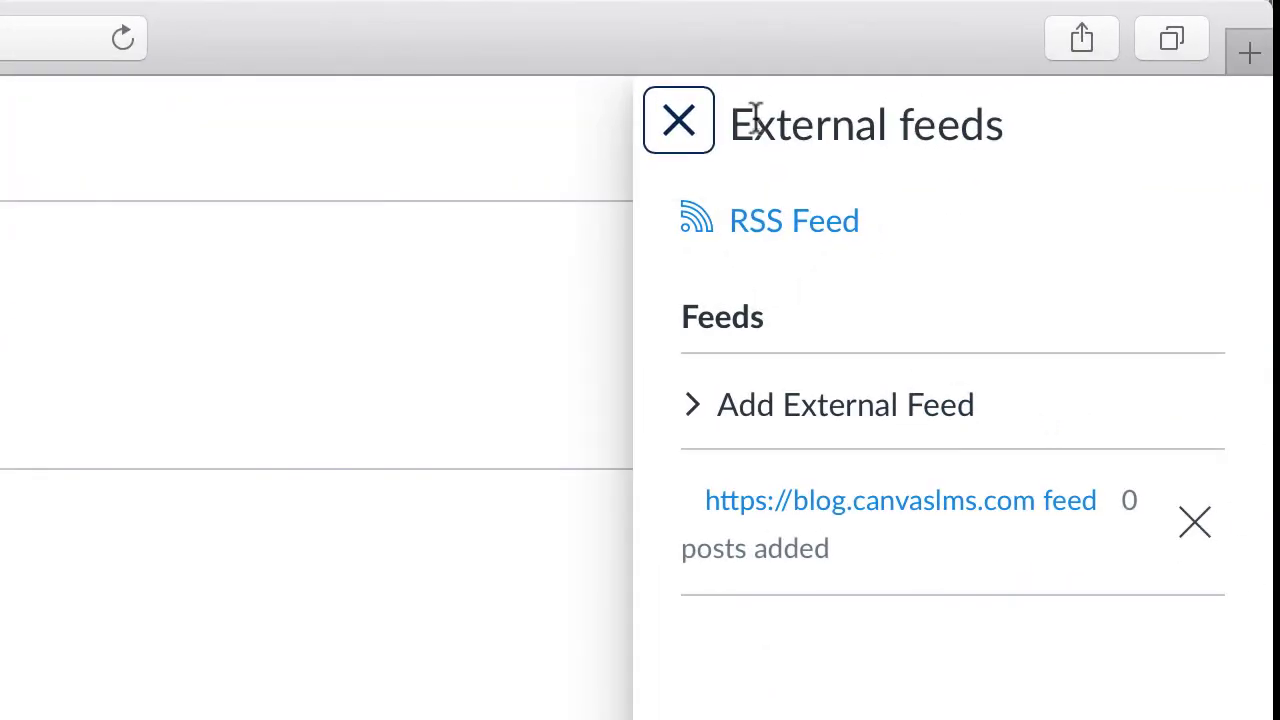
click(703, 138)
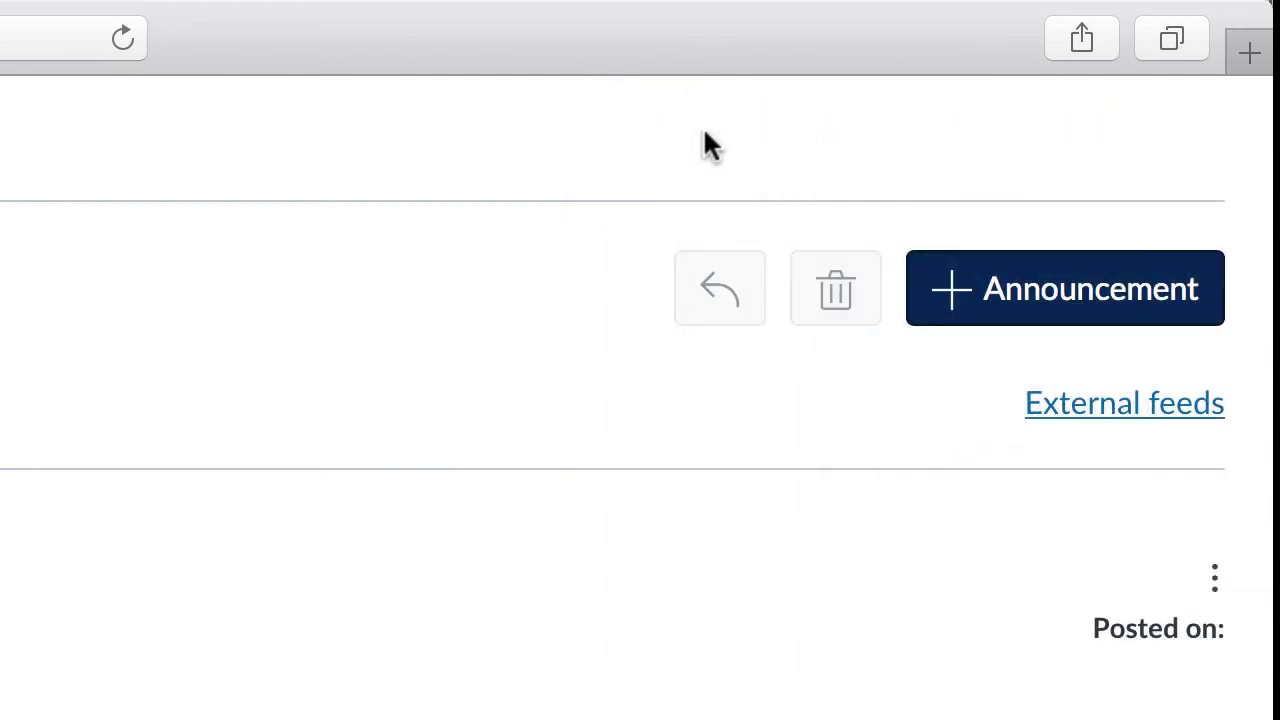